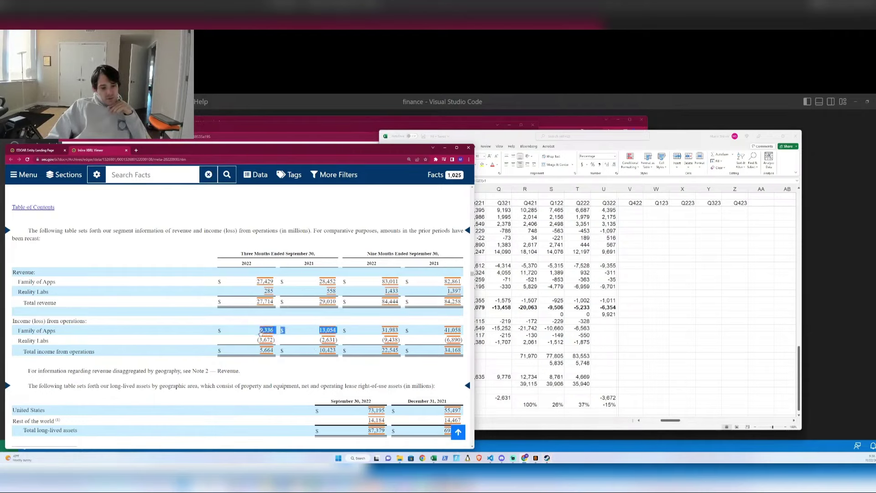
- Add the row label "Family OI" in cell B103 of the Model sheet, closing the nested facts pop-up in the filing
{"action": "left_click", "coordinate": [639, 364]}
{"action": "scroll", "coordinate": [639, 352], "scroll_direction": "down", "scroll_amount": 2}
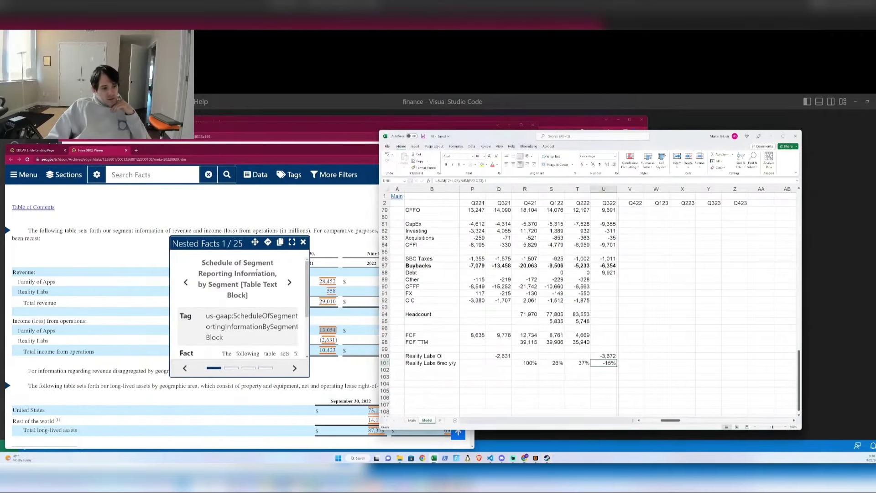
{"action": "left_click", "coordinate": [304, 242]}
{"action": "left_click", "coordinate": [432, 376]}
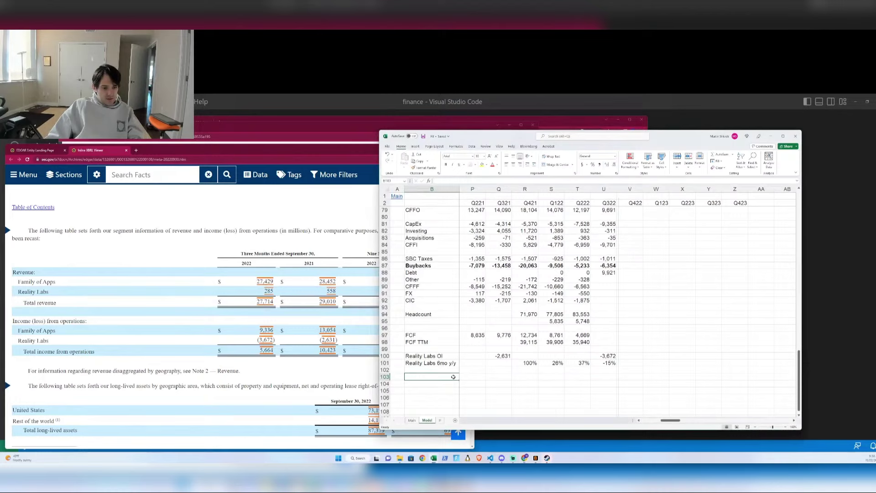
{"action": "type", "text": "Family o"}
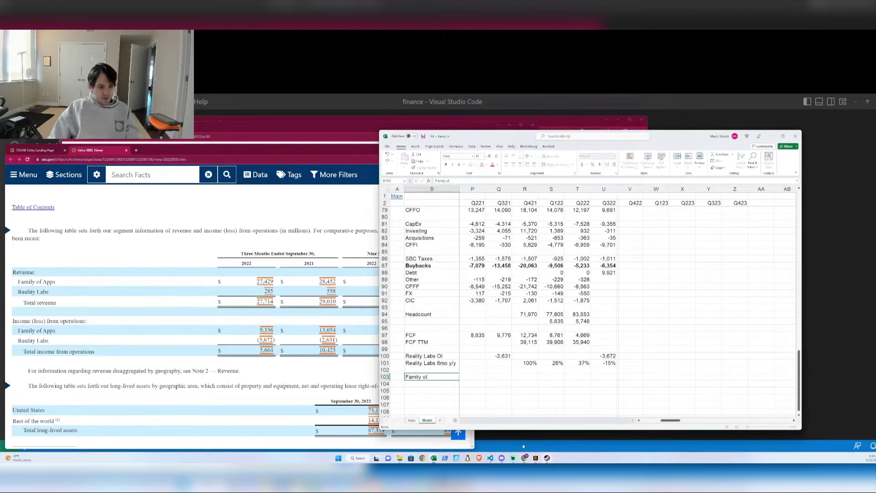
{"action": "key", "text": "BackSpace"}
{"action": "type", "text": "OI"}
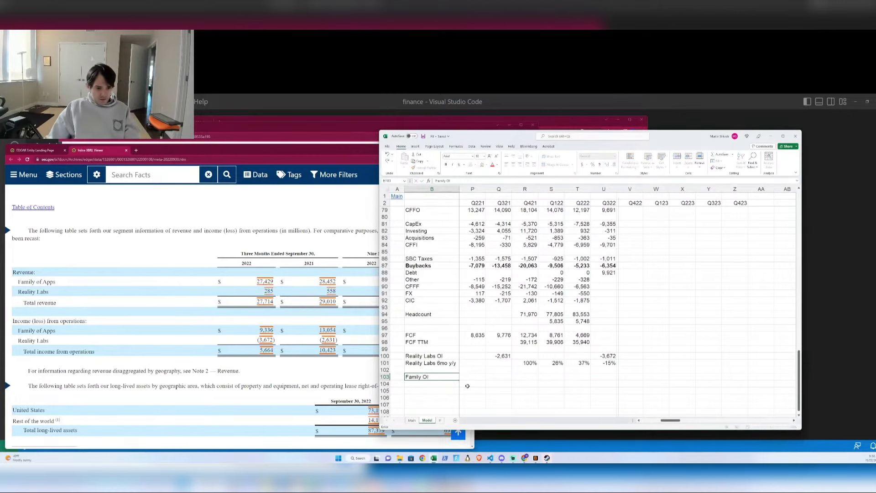
- Enter the Family of Apps operating income in the Family OI row: 13054 for Q321 and 9336 for Q322
{"action": "key", "text": "Tab"}
{"action": "key", "text": "Right"}
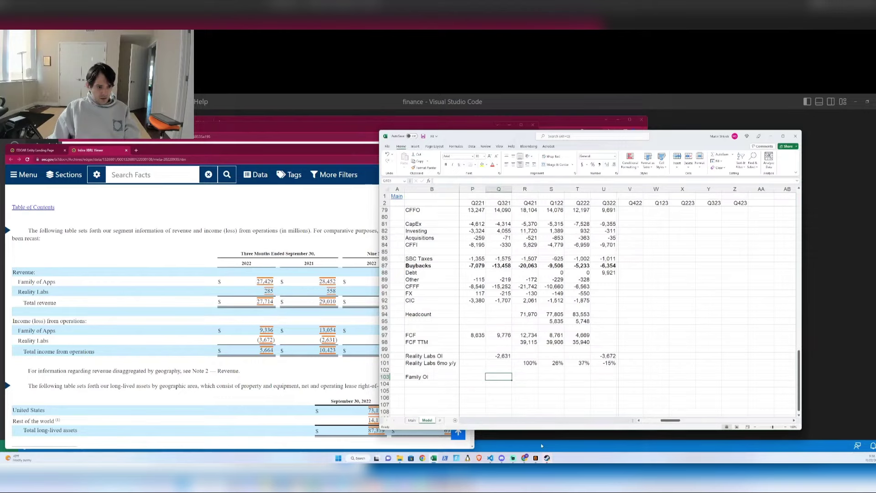
{"action": "type", "text": "13054"}
{"action": "key", "text": "Right"}
{"action": "key", "text": "Right"}
{"action": "key", "text": "Right"}
{"action": "key", "text": "Right"}
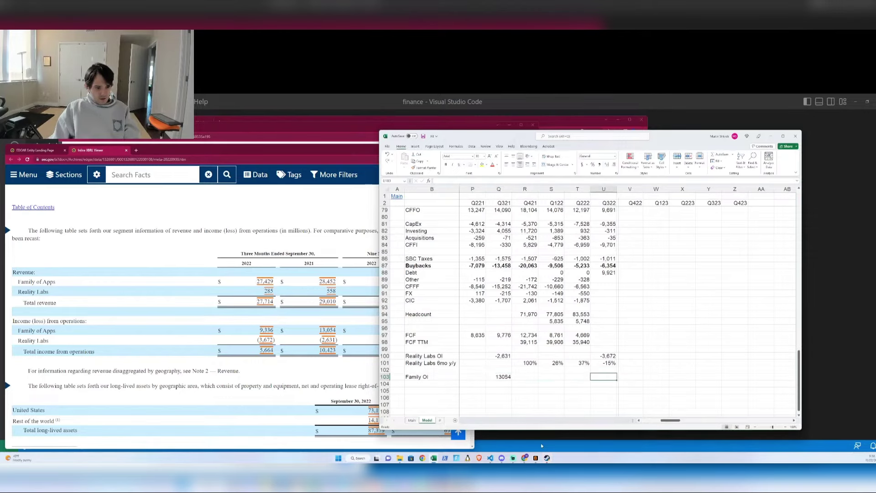
{"action": "type", "text": "9336"}
- Format the Family OI cells from Q321 to Q322 as numbers with thousands separators and 0 decimal places
{"action": "key", "text": "ctrl+Left"}
{"action": "key", "text": "ctrl+shift+Right"}
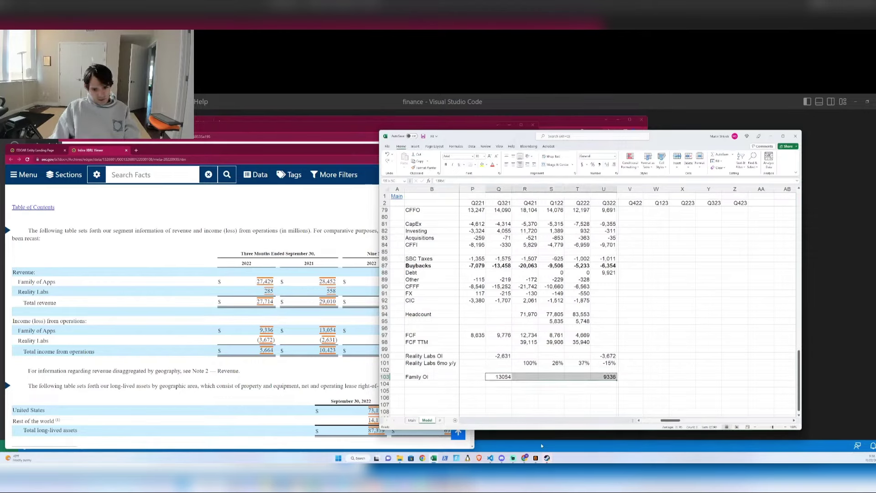
{"action": "key", "text": "ctrl+1"}
{"action": "key", "text": "n"}
{"action": "key", "text": "Tab"}
{"action": "type", "text": "0"}
{"action": "key", "text": "Return"}
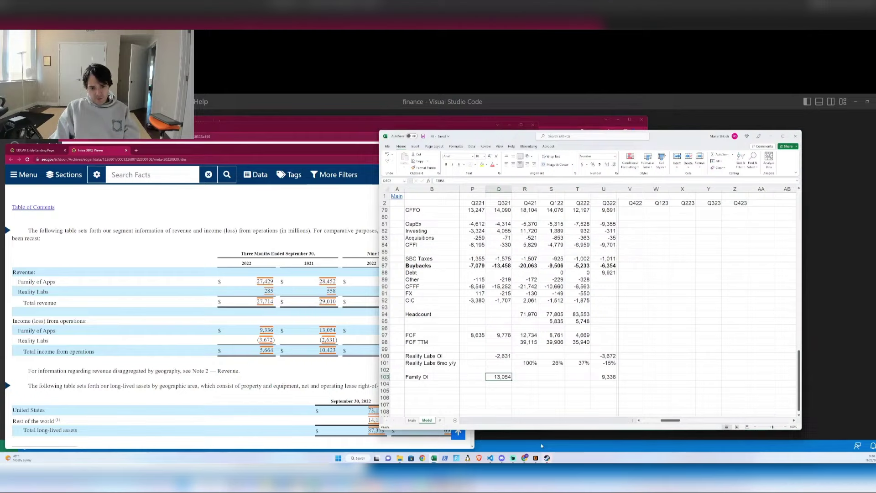
- Calculate EV divided by 36000 in the cell below EV on the Main sheet, and clear that cell again
{"action": "key", "text": "ctrl+Page_Up"}
{"action": "key", "text": "ctrl+Up"}
{"action": "key", "text": "ctrl+Up"}
{"action": "key", "text": "ctrl+Up"}
{"action": "key", "text": "ctrl+Up"}
{"action": "key", "text": "ctrl+Up"}
{"action": "key", "text": "ctrl+Up"}
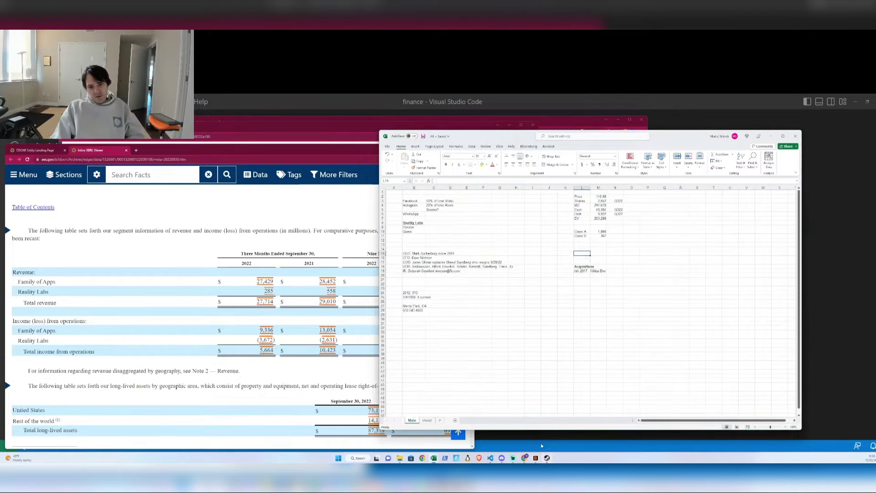
{"action": "key", "text": "Right"}
{"action": "key", "text": "Right"}
{"action": "key", "text": "Right"}
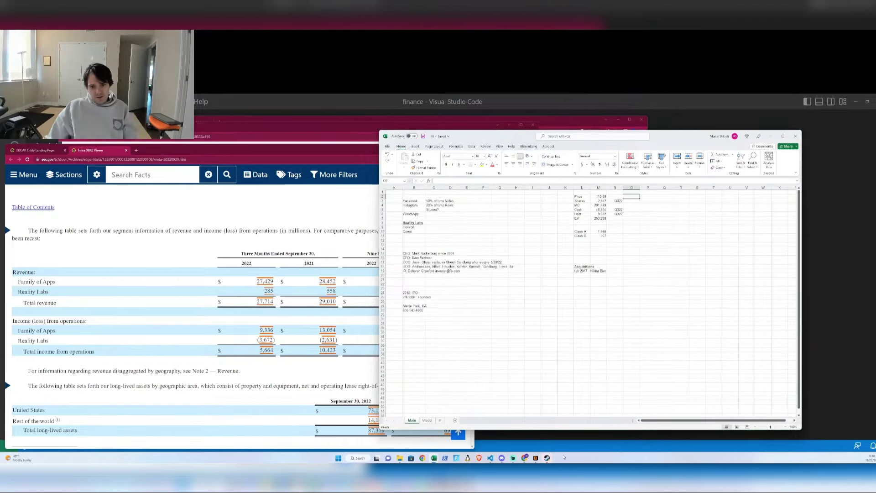
{"action": "scroll", "coordinate": [565, 273], "scroll_direction": "up", "scroll_amount": 5}
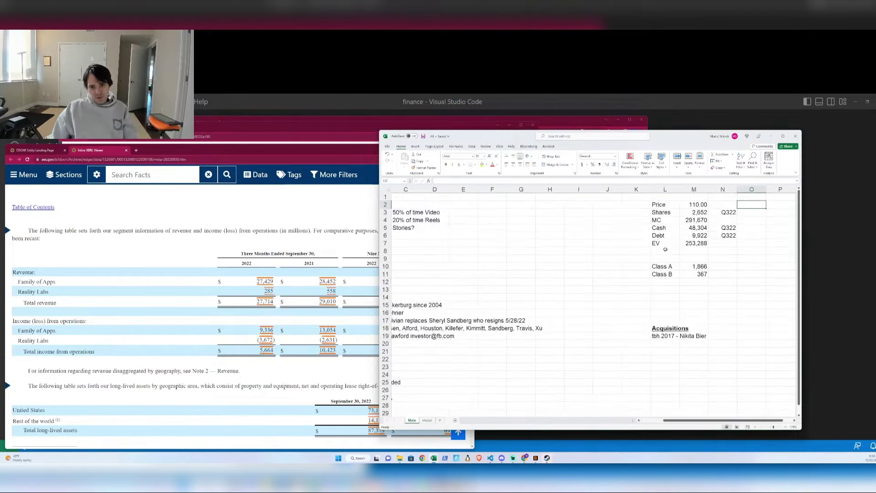
{"action": "left_click", "coordinate": [701, 252]}
{"action": "type", "text": "+"}
{"action": "key", "text": "Up"}
{"action": "type", "text": "/360"}
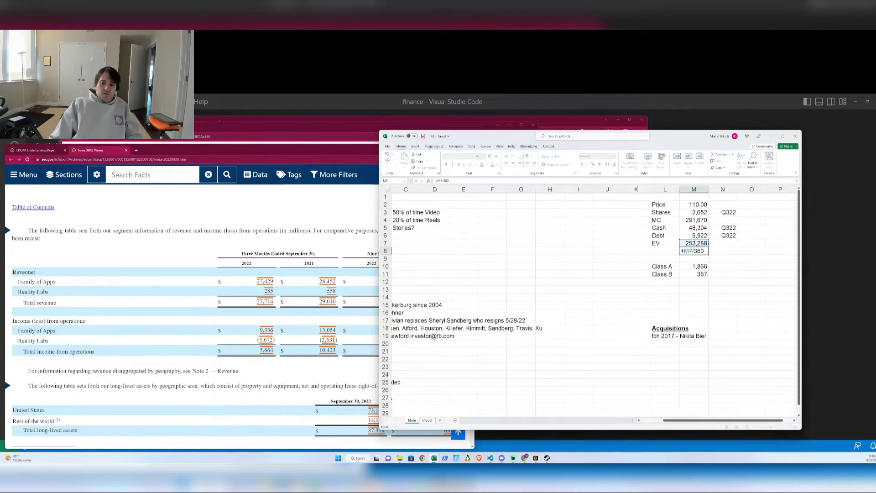
{"action": "type", "text": "00"}
{"action": "key", "text": "Return"}
{"action": "key", "text": "Up"}
{"action": "key", "text": "Delete"}
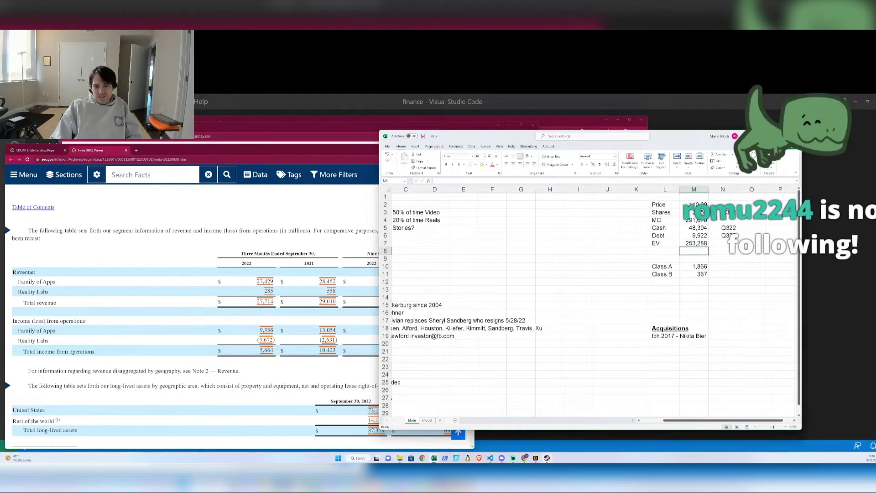
- Inspect the Revenue y/y formulas for Q322 and Q222 on the Model sheet without changing them
{"action": "key", "text": "ctrl+Page_Down"}
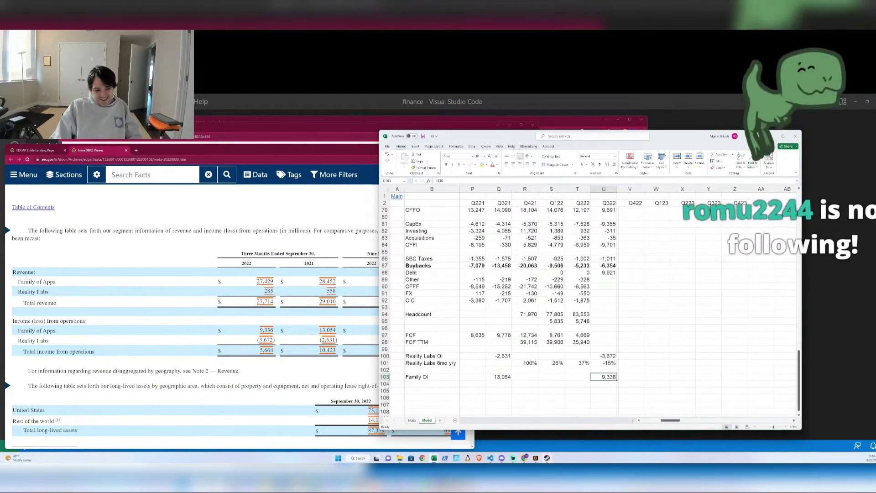
{"action": "key", "text": "Page_Up"}
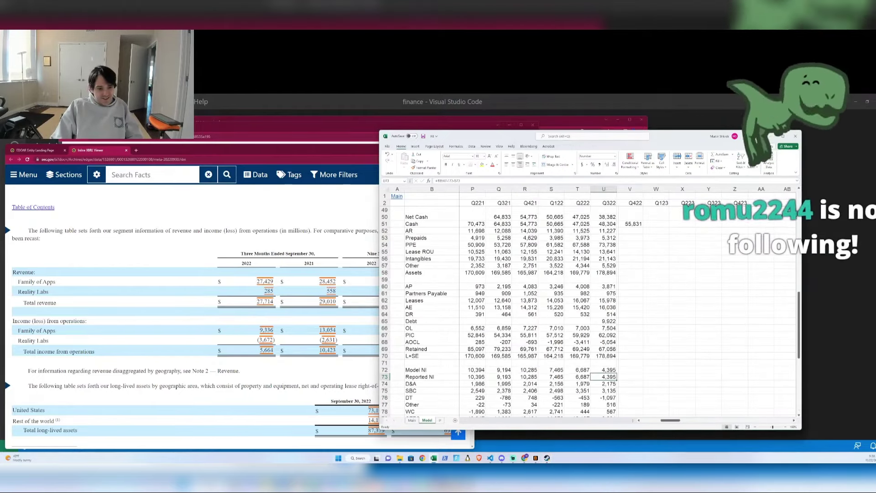
{"action": "key", "text": "Page_Up"}
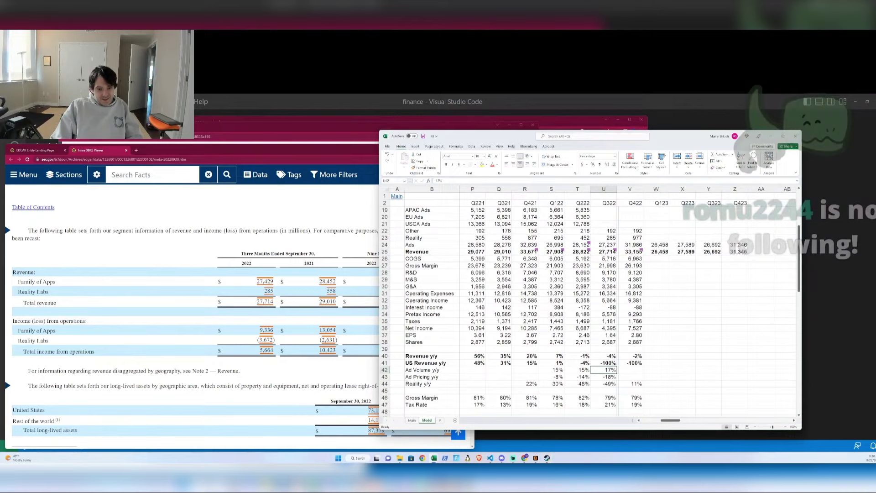
{"action": "key", "text": "Up"}
{"action": "key", "text": "Up"}
{"action": "key", "text": "F2"}
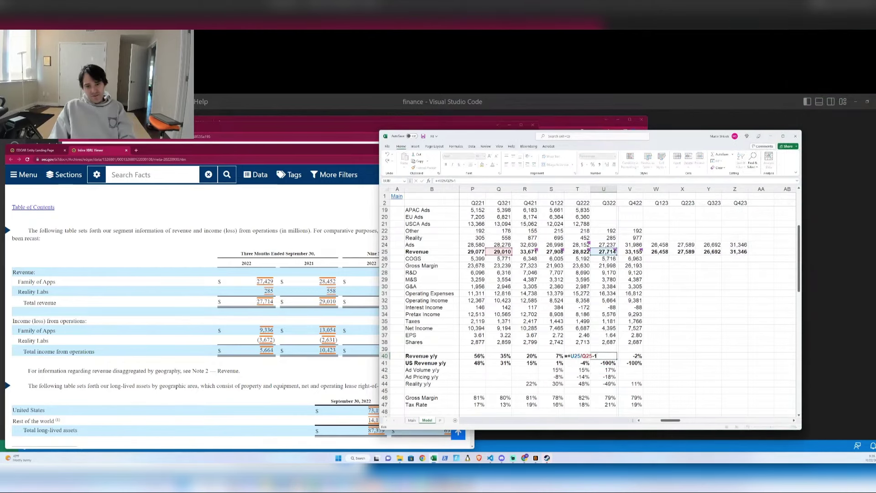
{"action": "key", "text": "Escape"}
{"action": "key", "text": "Left"}
{"action": "key", "text": "F2"}
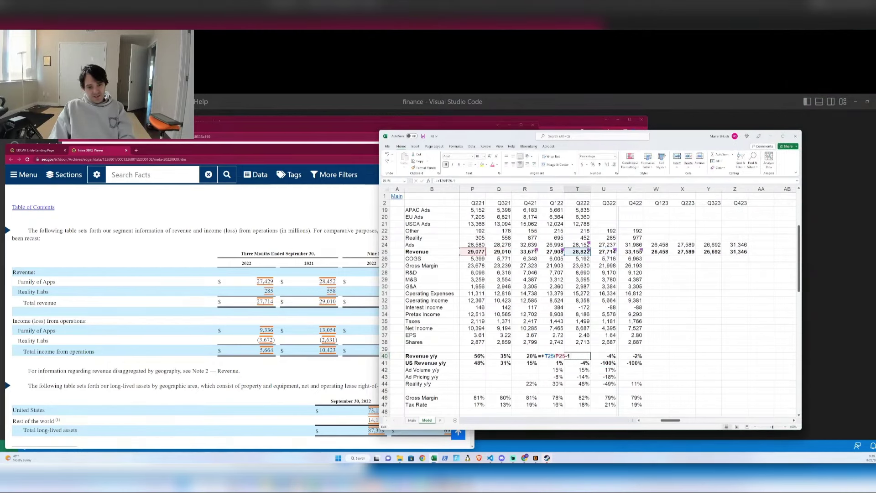
{"action": "key", "text": "Escape"}
{"action": "key", "text": "Right"}
{"action": "key", "text": "F2"}
{"action": "key", "text": "Escape"}
- Review the Revenue y/y growth row across the earlier quarters of the Model sheet
{"action": "key", "text": "Right"}
{"action": "key", "text": "Left"}
{"action": "key", "text": "Left"}
{"action": "key", "text": "Left"}
{"action": "key", "text": "Left"}
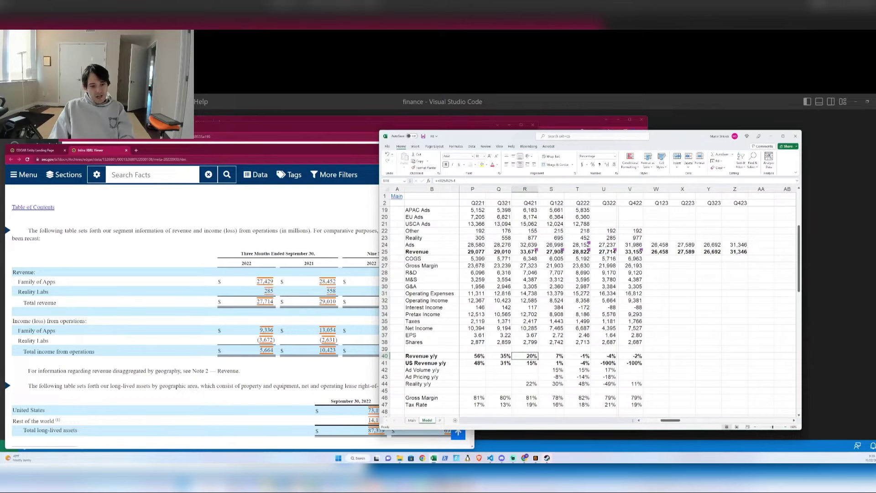
{"action": "key", "text": "Left"}
{"action": "key", "text": "Left"}
{"action": "key", "text": "Left"}
{"action": "key", "text": "Left"}
{"action": "key", "text": "Left"}
{"action": "key", "text": "Right"}
{"action": "key", "text": "Right"}
{"action": "key", "text": "Right"}
{"action": "key", "text": "Right"}
{"action": "key", "text": "Right"}
{"action": "key", "text": "Right"}
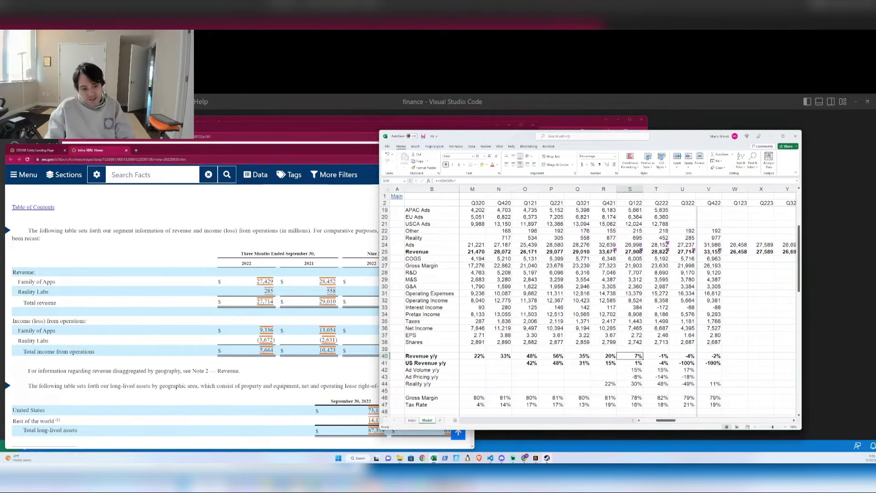
- Extend the FCF and FCF TTM formulas from Q222 into the Q322 column of the Model sheet
{"action": "key", "text": "Right"}
{"action": "key", "text": "Down"}
{"action": "key", "text": "Down"}
{"action": "key", "text": "Down"}
{"action": "key", "text": "Right"}
{"action": "key", "text": "Right"}
{"action": "key", "text": "Page_Down"}
{"action": "key", "text": "Down"}
{"action": "key", "text": "Left"}
{"action": "key", "text": "Page_Down"}
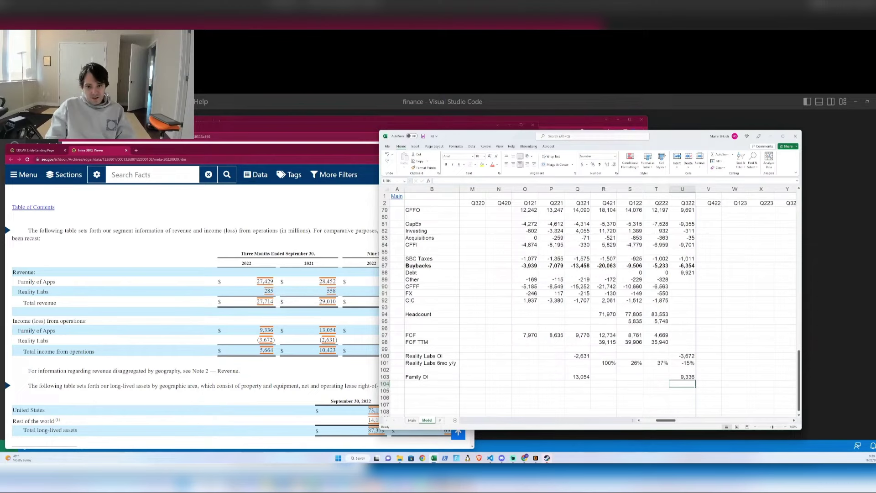
{"action": "key", "text": "Up"}
{"action": "key", "text": "Up"}
{"action": "key", "text": "Up"}
{"action": "key", "text": "Up"}
{"action": "key", "text": "Up"}
{"action": "key", "text": "Up"}
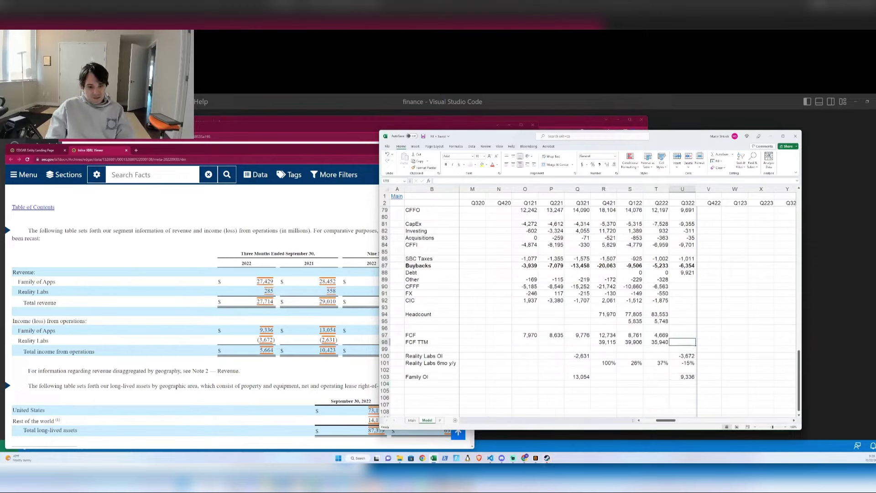
{"action": "key", "text": "Up"}
{"action": "key", "text": "ctrl+r"}
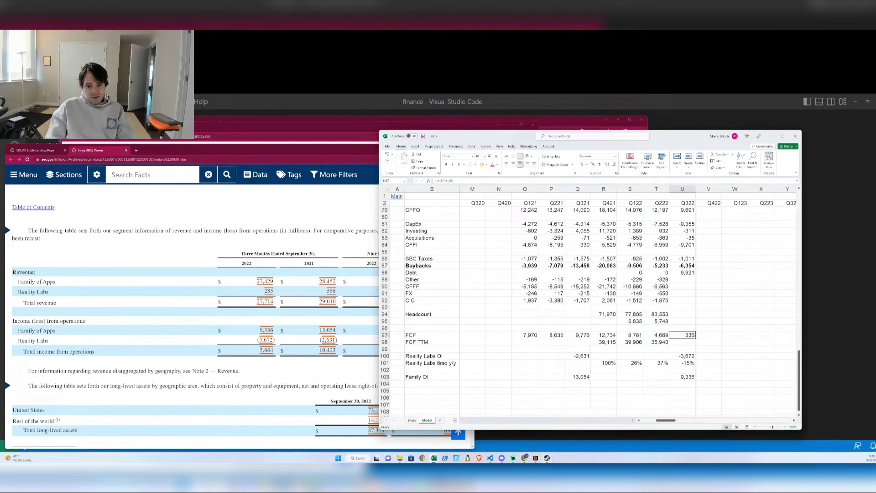
{"action": "key", "text": "Down"}
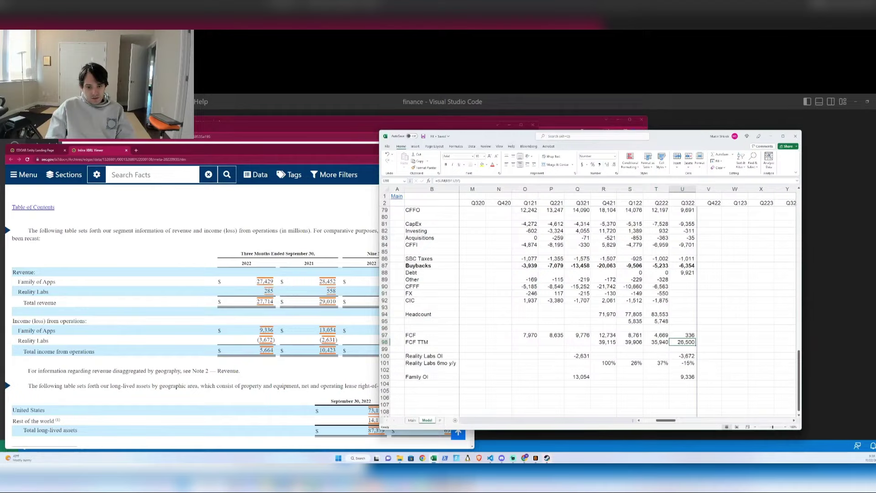
{"action": "key", "text": "ctrl+r"}
- Examine the headcount, cash balance, balance sheet and cash flow rows for the latest quarters in the Model sheet
{"action": "key", "text": "Right"}
{"action": "key", "text": "Left"}
{"action": "key", "text": "Up"}
{"action": "key", "text": "Up"}
{"action": "key", "text": "Up"}
{"action": "key", "text": "Up"}
{"action": "key", "text": "Up"}
{"action": "key", "text": "Up"}
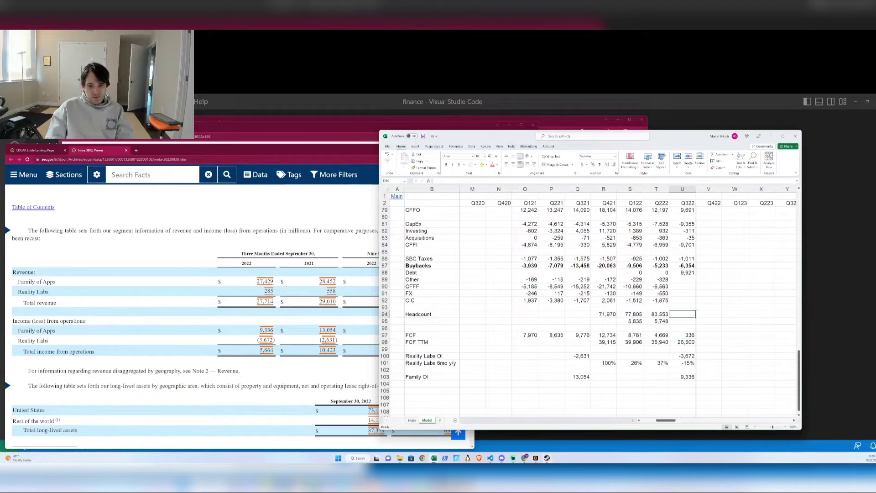
{"action": "key", "text": "Page_Up"}
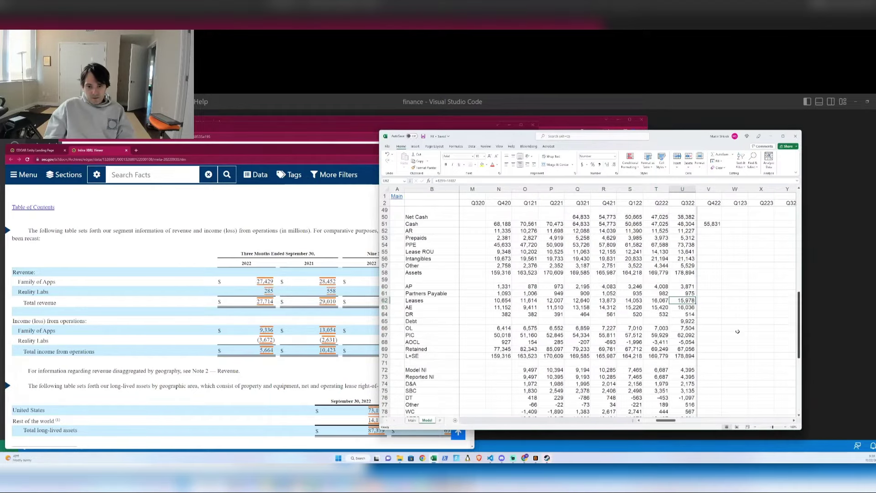
{"action": "scroll", "coordinate": [618, 300], "scroll_direction": "up", "scroll_amount": 5}
{"action": "left_click", "coordinate": [683, 322]}
{"action": "key", "text": "Down"}
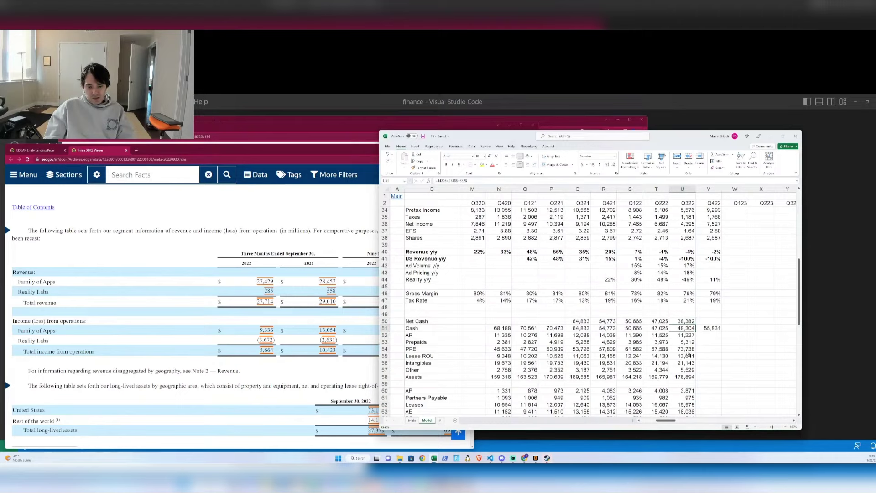
{"action": "scroll", "coordinate": [686, 354], "scroll_direction": "down", "scroll_amount": 6}
{"action": "scroll", "coordinate": [687, 354], "scroll_direction": "down", "scroll_amount": 8}
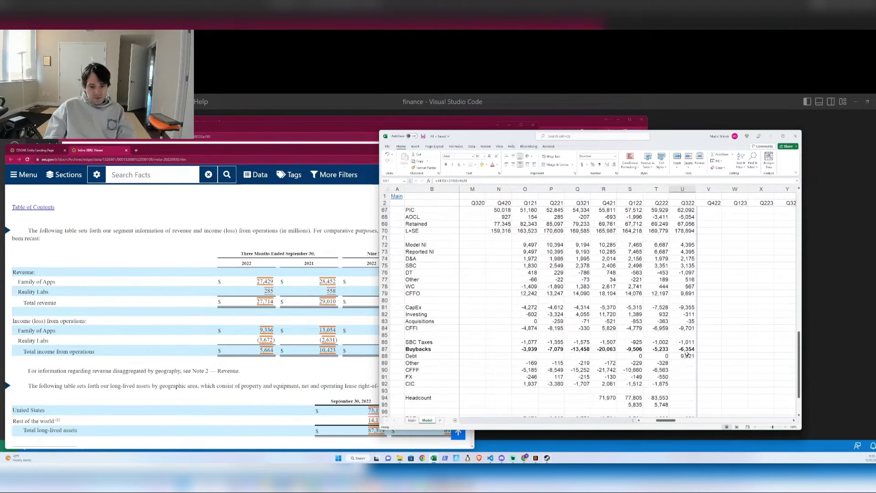
{"action": "left_click", "coordinate": [664, 321]}
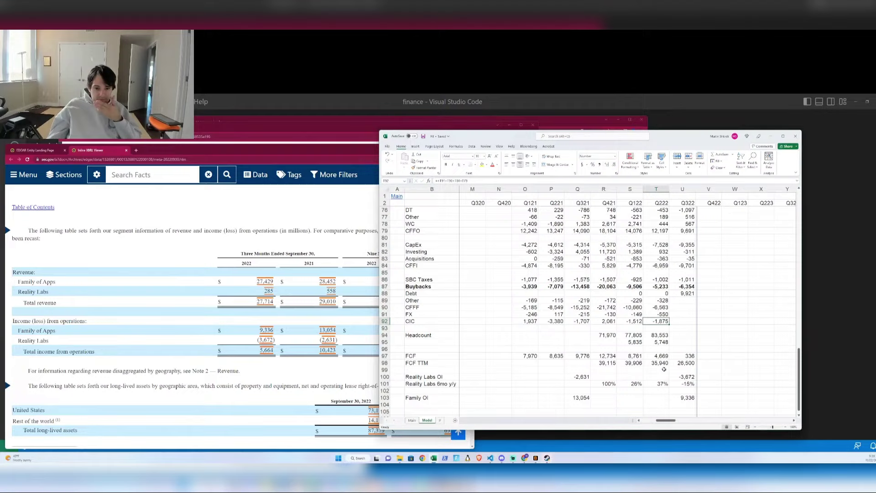
- Read on in the browser filing from the segment tables through the consolidated results to the Daily Active People chart
{"action": "left_click", "coordinate": [120, 284]}
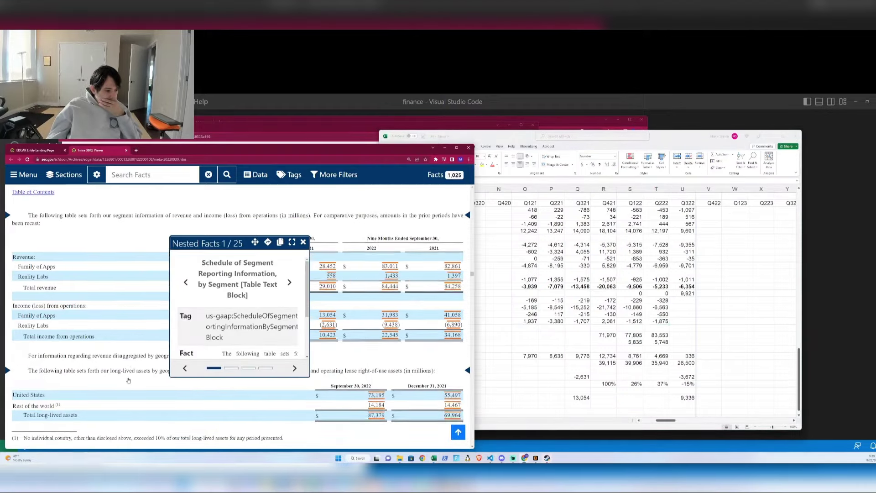
{"action": "scroll", "coordinate": [126, 292], "scroll_direction": "down", "scroll_amount": 2}
{"action": "scroll", "coordinate": [133, 345], "scroll_direction": "down", "scroll_amount": 10}
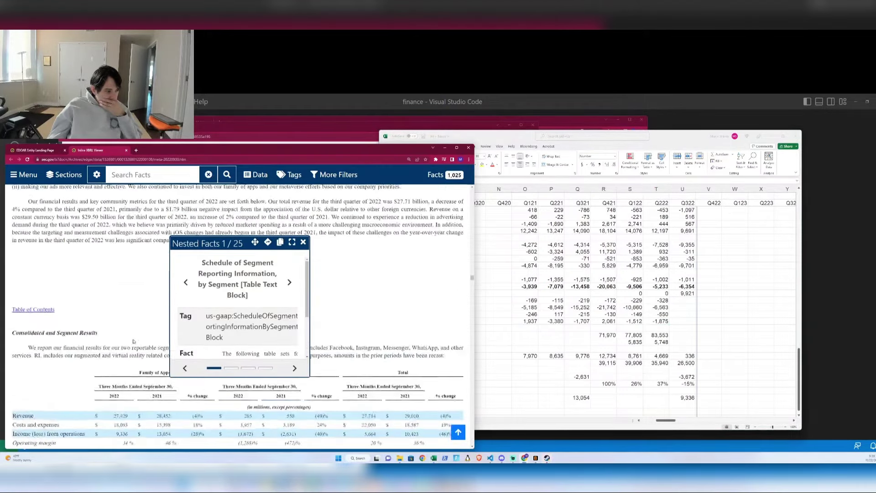
{"action": "left_click", "coordinate": [303, 242]}
{"action": "scroll", "coordinate": [315, 307], "scroll_direction": "down", "scroll_amount": 15}
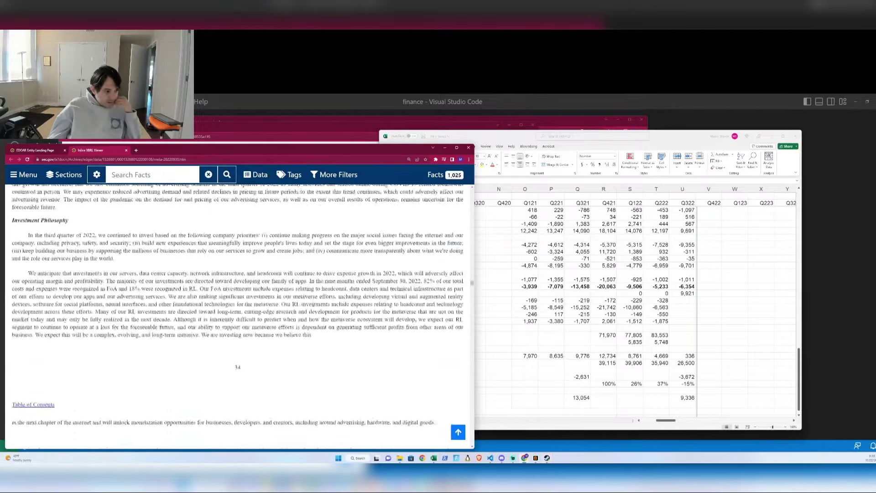
{"action": "scroll", "coordinate": [312, 305], "scroll_direction": "down", "scroll_amount": 10}
{"action": "scroll", "coordinate": [313, 306], "scroll_direction": "up", "scroll_amount": 3}
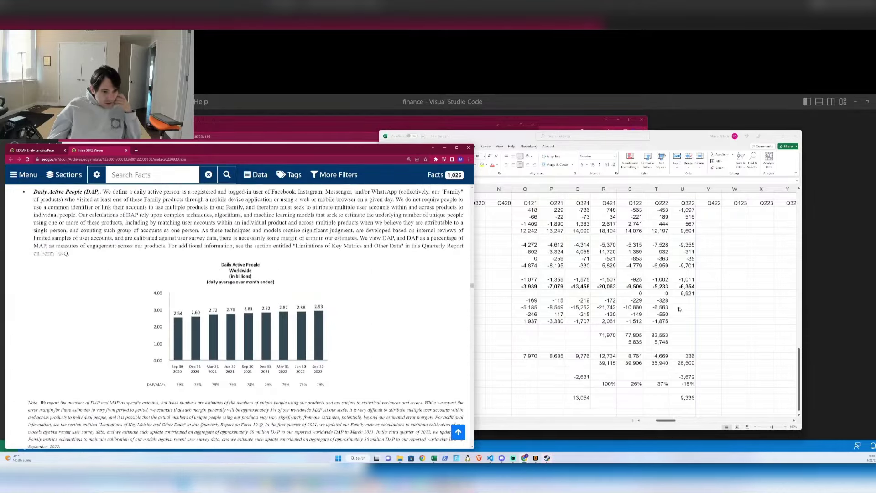
- Examine the user metric rows at the start of the Model sheet, focusing on the Q322 column
{"action": "left_click", "coordinate": [678, 309]}
{"action": "key", "text": "Page_Up"}
{"action": "key", "text": "Page_Up"}
{"action": "key", "text": "Page_Up"}
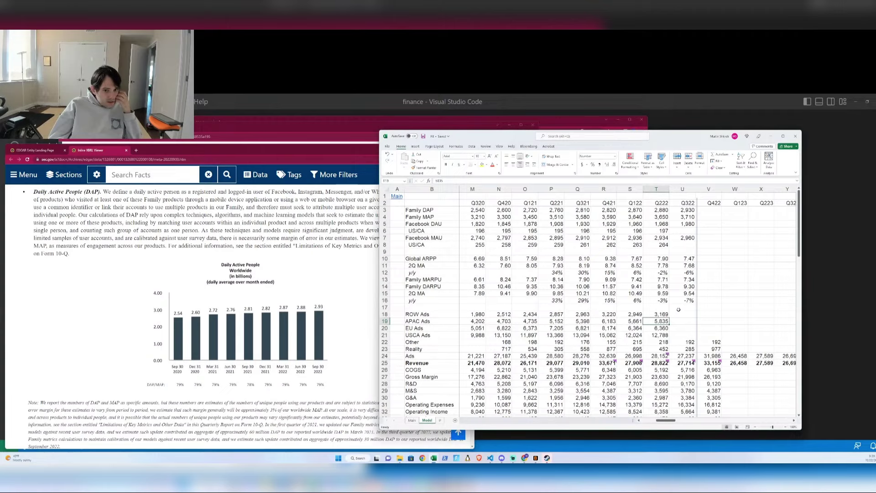
{"action": "key", "text": "Right"}
{"action": "key", "text": "ctrl+Up"}
{"action": "key", "text": "ctrl+Up"}
{"action": "key", "text": "ctrl+Up"}
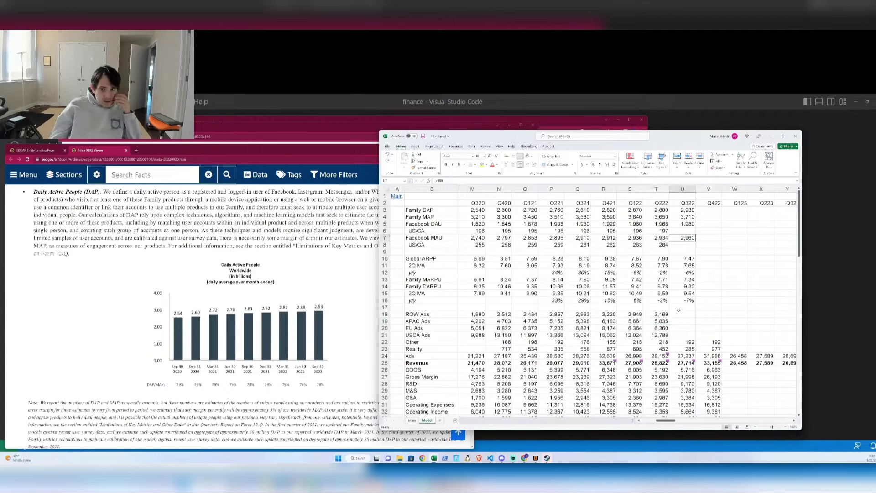
- Read the filing from the Monthly Active People chart through the ARPP chart to the Facebook Daily Active Users section
{"action": "left_click", "coordinate": [323, 315]}
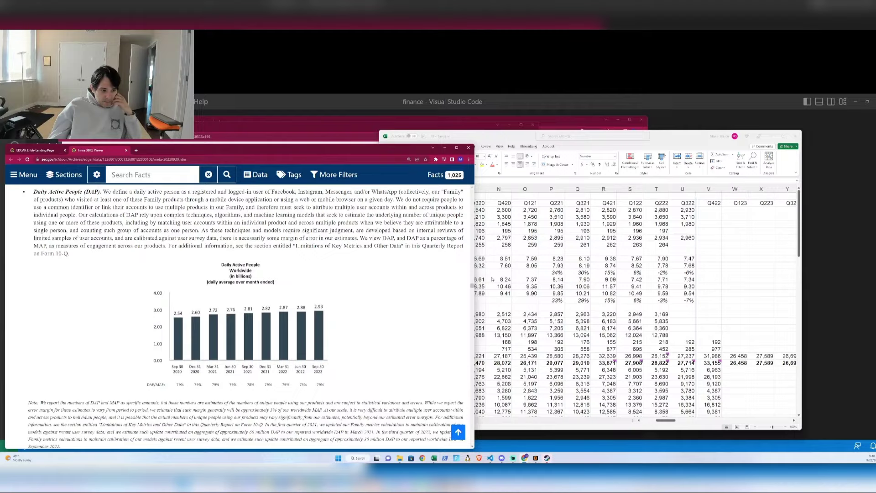
{"action": "scroll", "coordinate": [286, 299], "scroll_direction": "down", "scroll_amount": 6}
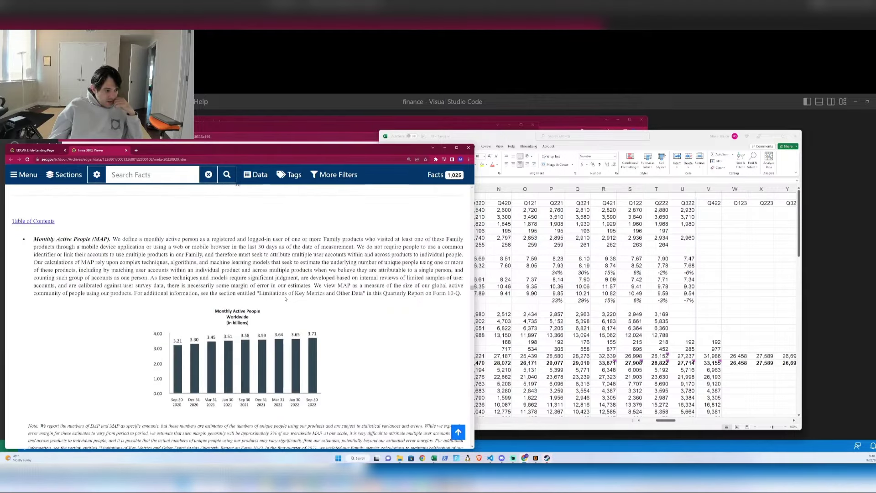
{"action": "left_click", "coordinate": [659, 241]}
{"action": "left_click", "coordinate": [222, 301]}
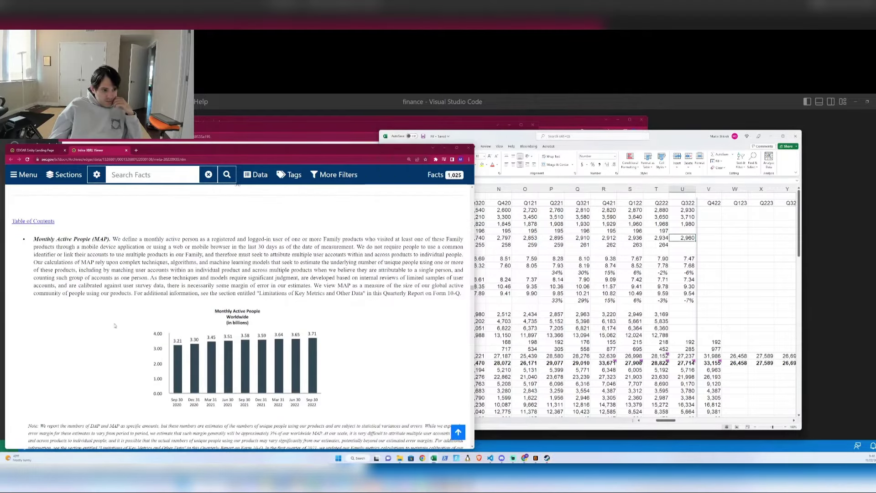
{"action": "scroll", "coordinate": [374, 285], "scroll_direction": "down", "scroll_amount": 6}
{"action": "scroll", "coordinate": [374, 286], "scroll_direction": "up", "scroll_amount": 5}
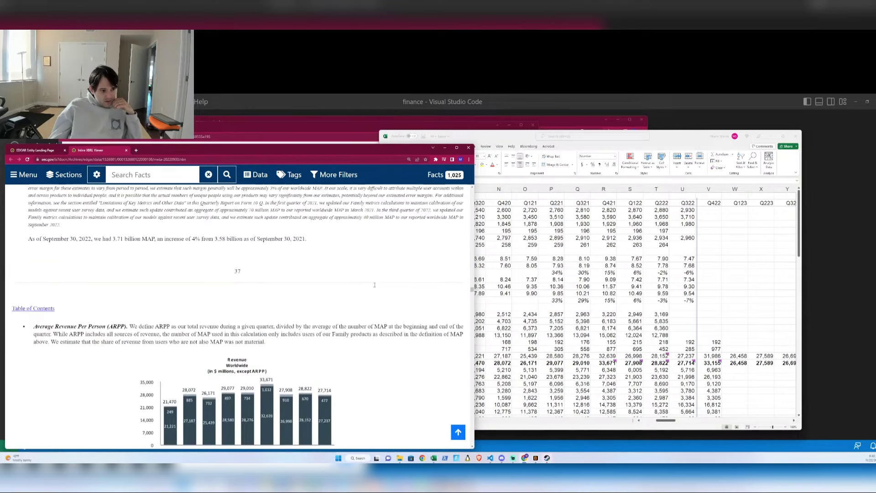
{"action": "scroll", "coordinate": [374, 286], "scroll_direction": "down", "scroll_amount": 4}
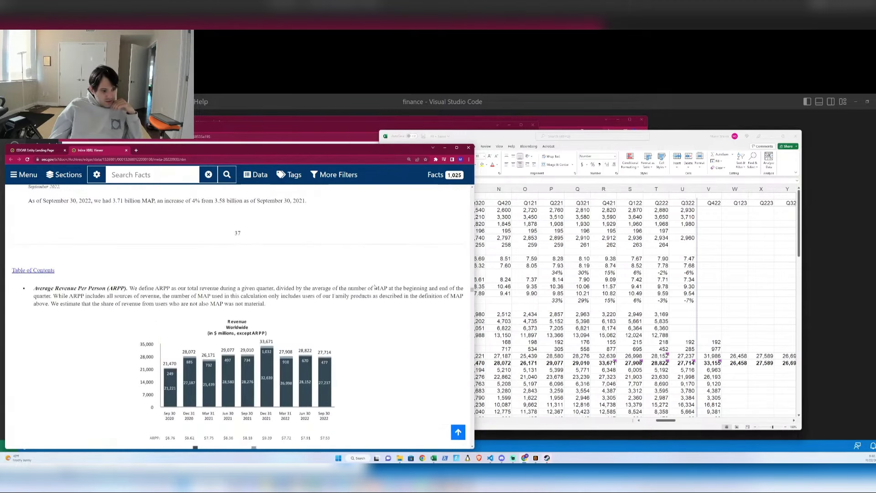
{"action": "scroll", "coordinate": [375, 286], "scroll_direction": "down", "scroll_amount": 3}
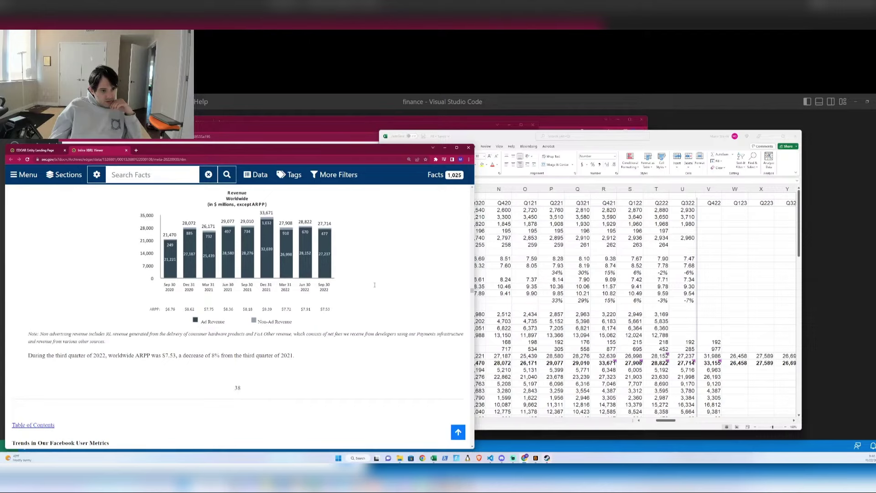
{"action": "scroll", "coordinate": [374, 285], "scroll_direction": "down", "scroll_amount": 1}
{"action": "scroll", "coordinate": [374, 287], "scroll_direction": "up", "scroll_amount": 1}
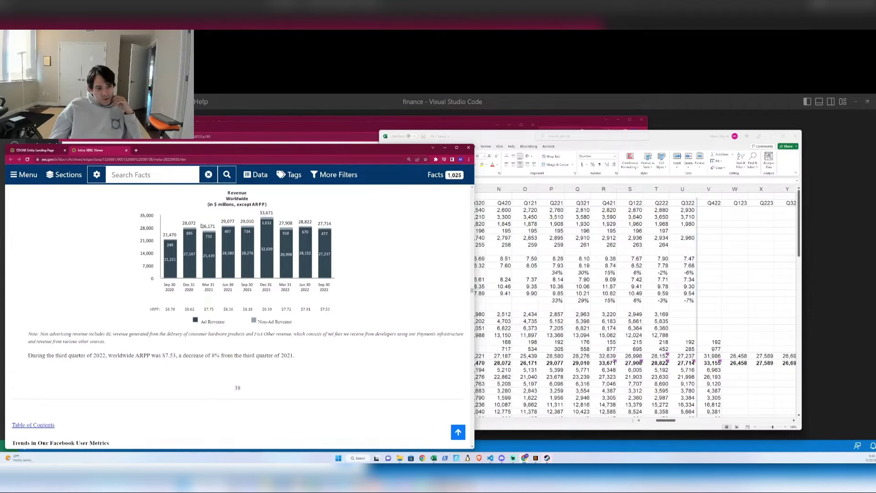
{"action": "scroll", "coordinate": [337, 275], "scroll_direction": "down", "scroll_amount": 3}
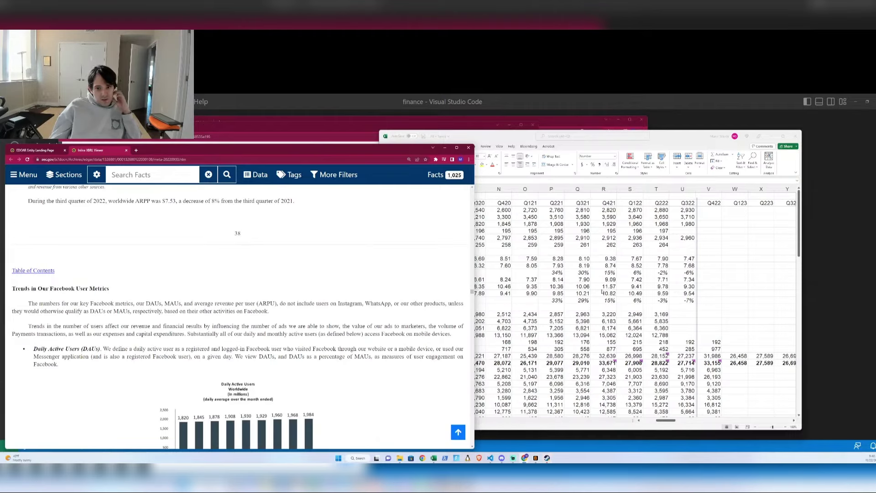
- Set the Q322 Facebook DAU in the Model sheet to 1984
{"action": "left_click", "coordinate": [606, 311]}
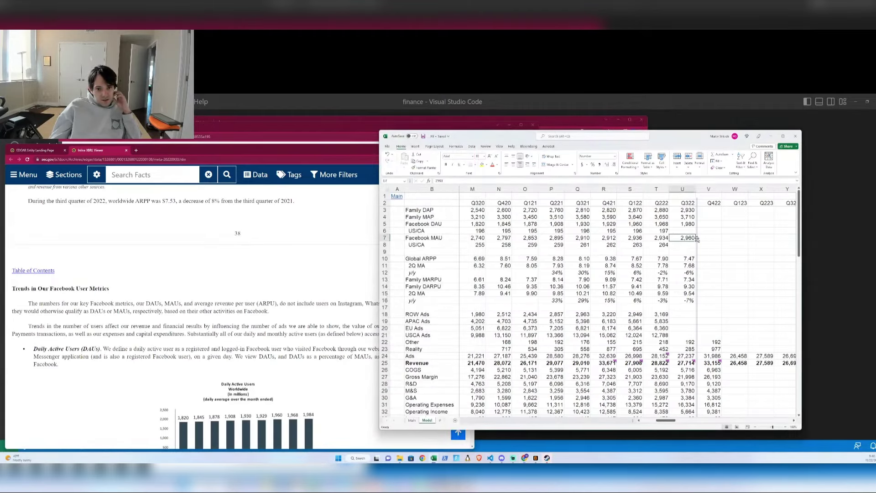
{"action": "left_click", "coordinate": [686, 223]}
{"action": "type", "text": "1984"}
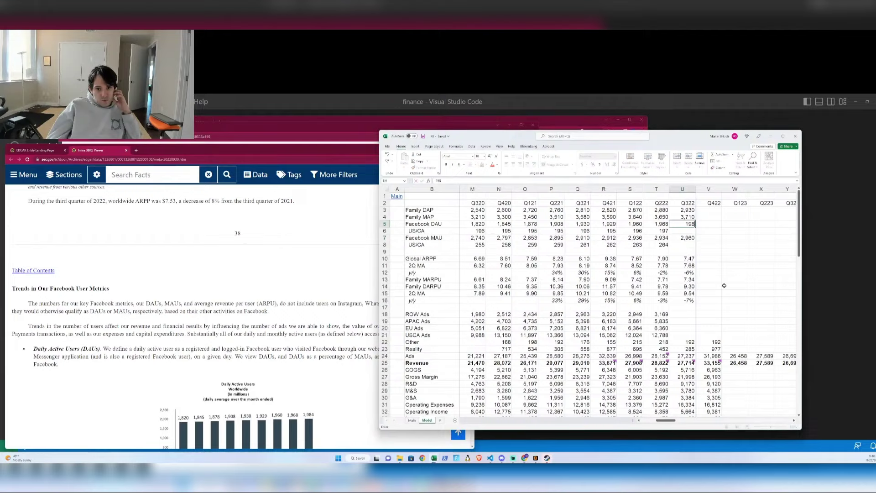
{"action": "key", "text": "Return"}
- Enter 197 as the Q322 US/CA daily active users, taken from the filing's US & Canada chart
{"action": "scroll", "coordinate": [176, 334], "scroll_direction": "down", "scroll_amount": 3}
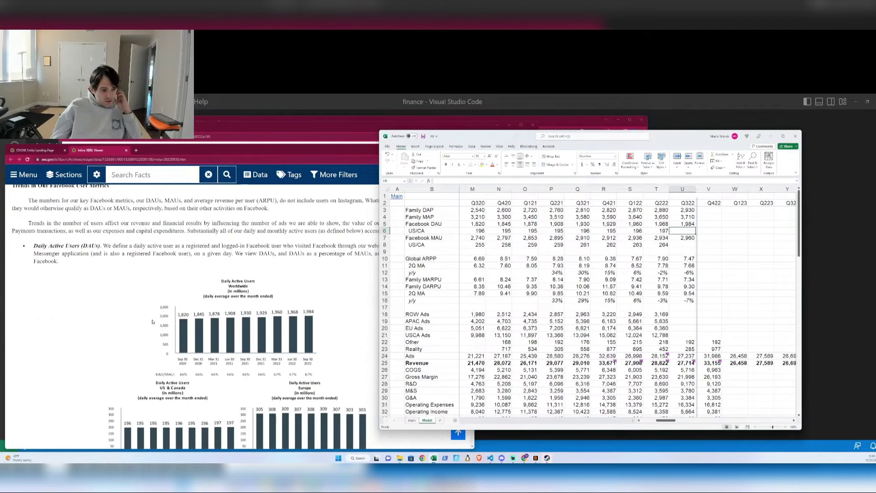
{"action": "scroll", "coordinate": [152, 322], "scroll_direction": "down", "scroll_amount": 2}
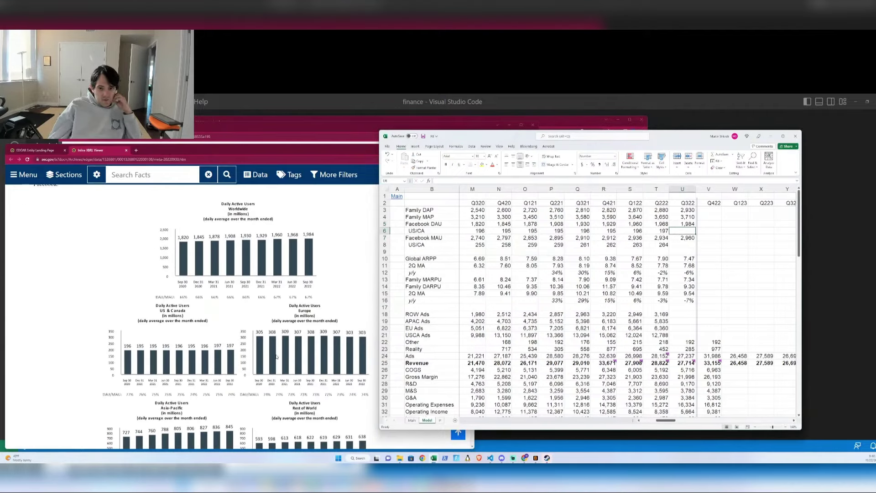
{"action": "type", "text": "197"}
{"action": "key", "text": "Return"}
{"action": "key", "text": "Return"}
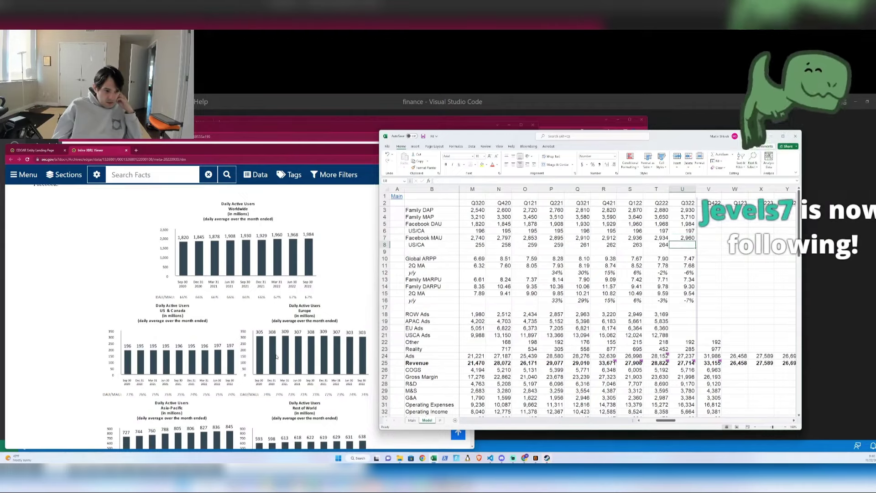
- Find the worldwide Monthly Active Users chart in the filing and set the Q322 Facebook MAU to 2958
{"action": "scroll", "coordinate": [82, 304], "scroll_direction": "down", "scroll_amount": 1}
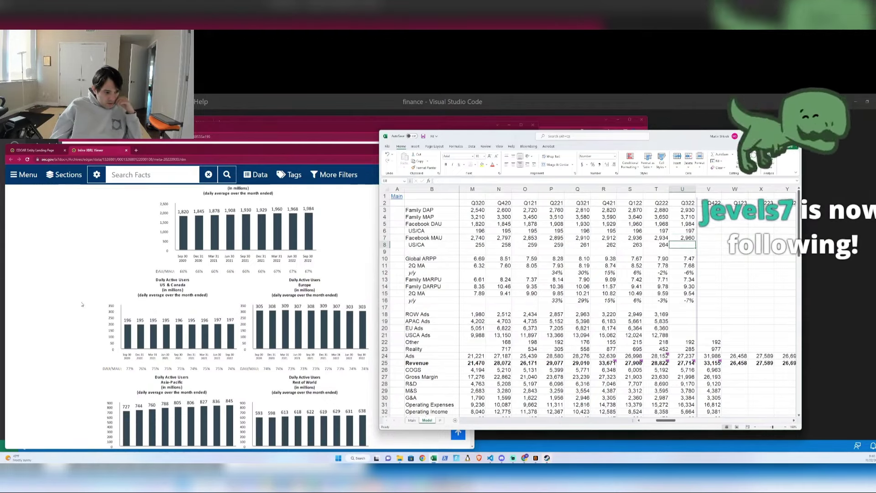
{"action": "scroll", "coordinate": [135, 388], "scroll_direction": "down", "scroll_amount": 1}
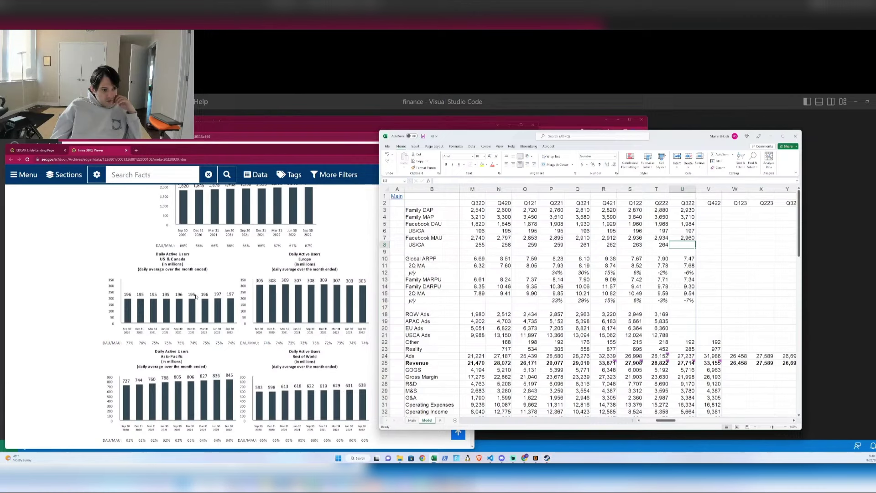
{"action": "scroll", "coordinate": [197, 297], "scroll_direction": "down", "scroll_amount": 10}
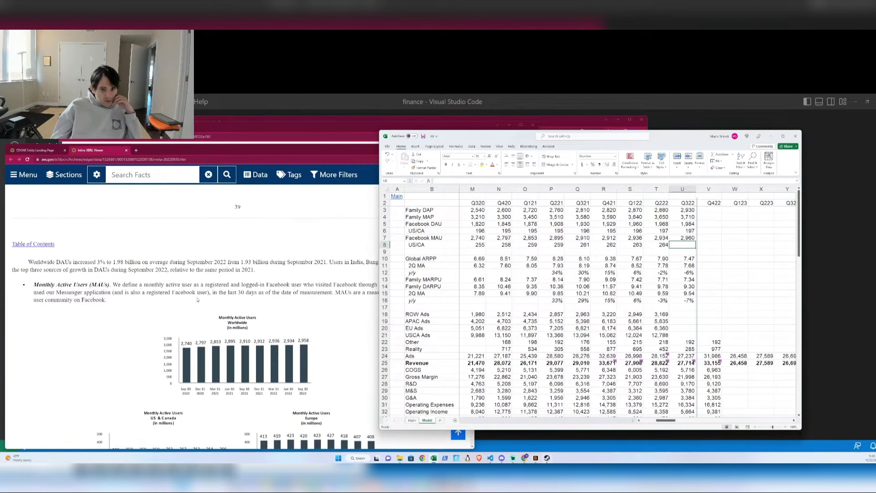
{"action": "key", "text": "Up"}
{"action": "type", "text": "2958"}
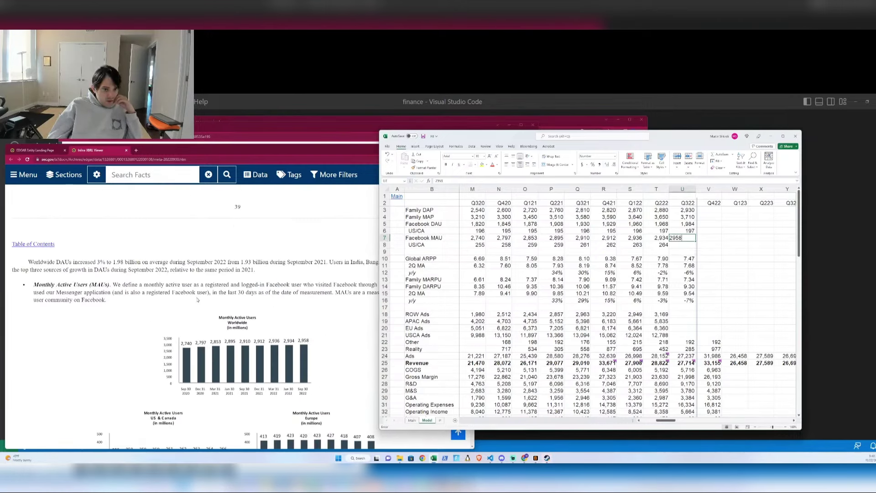
{"action": "key", "text": "Return"}
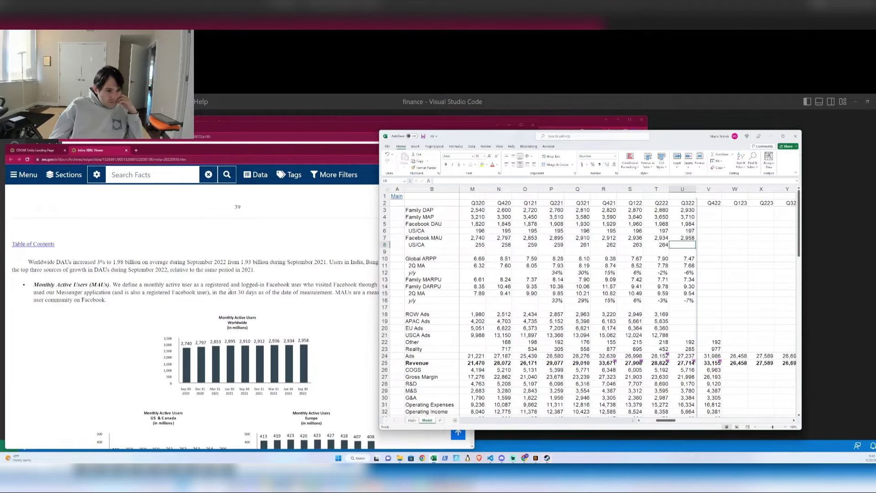
- Find the US & Canada Monthly Active Users chart in the filing and enter 266 as the Q322 US/CA MAU
{"action": "scroll", "coordinate": [229, 291], "scroll_direction": "up", "scroll_amount": 6}
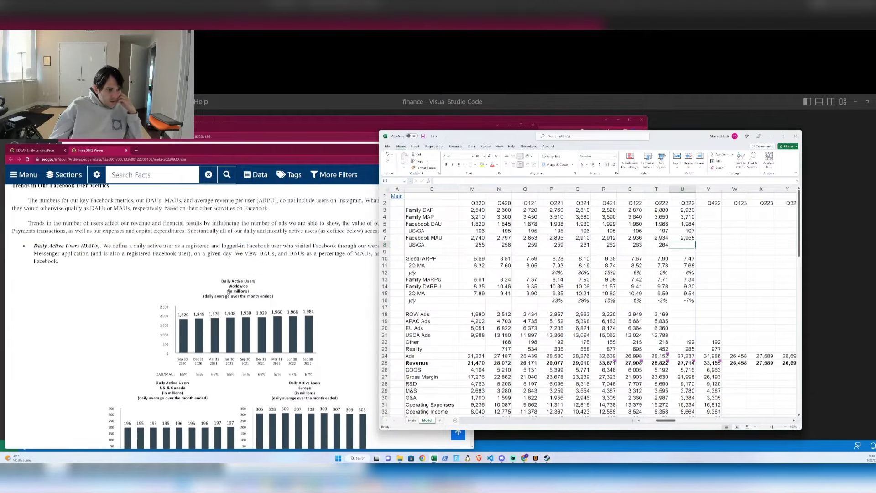
{"action": "scroll", "coordinate": [229, 291], "scroll_direction": "up", "scroll_amount": 2}
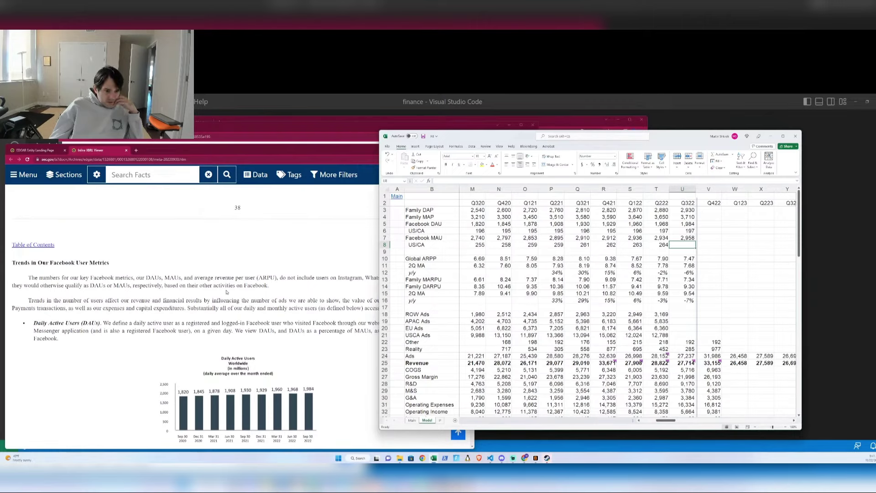
{"action": "left_click", "coordinate": [227, 292]}
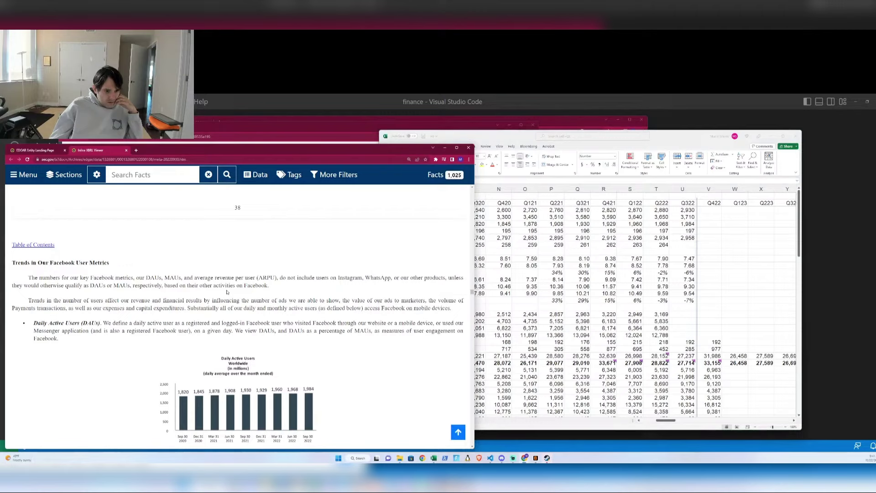
{"action": "scroll", "coordinate": [227, 292], "scroll_direction": "down", "scroll_amount": 3}
{"action": "scroll", "coordinate": [227, 292], "scroll_direction": "up", "scroll_amount": 2}
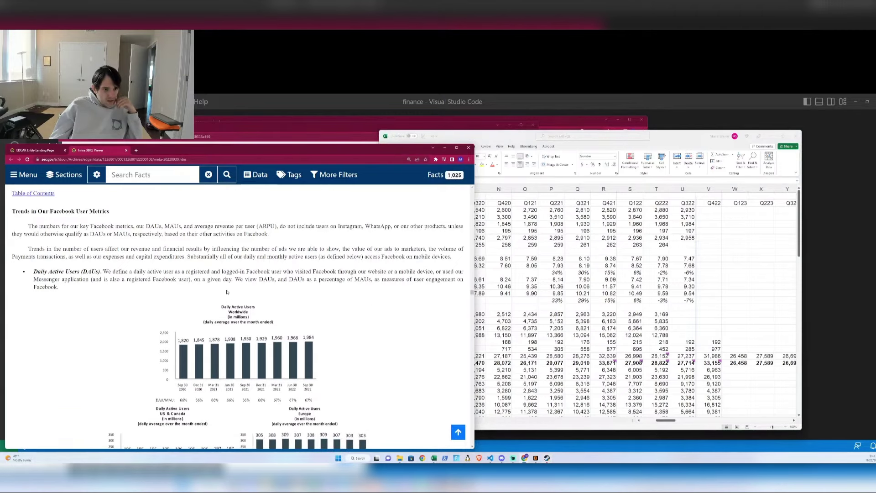
{"action": "scroll", "coordinate": [227, 292], "scroll_direction": "down", "scroll_amount": 10}
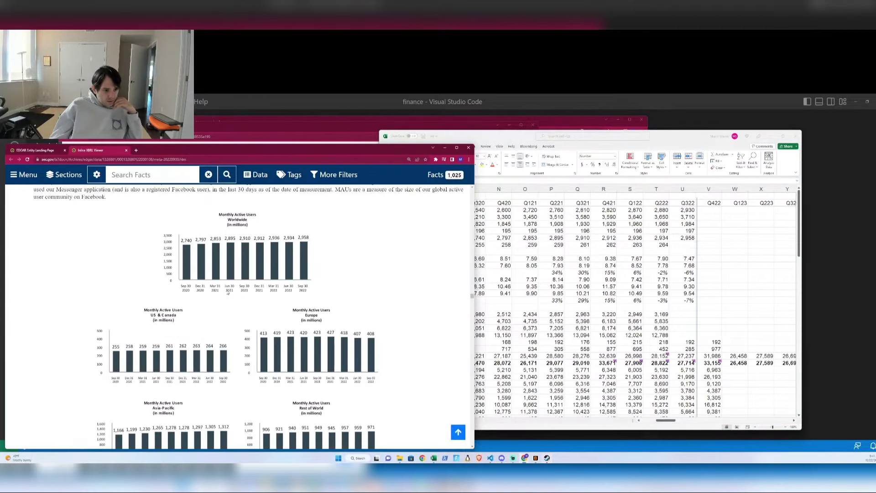
{"action": "scroll", "coordinate": [228, 294], "scroll_direction": "down", "scroll_amount": 3}
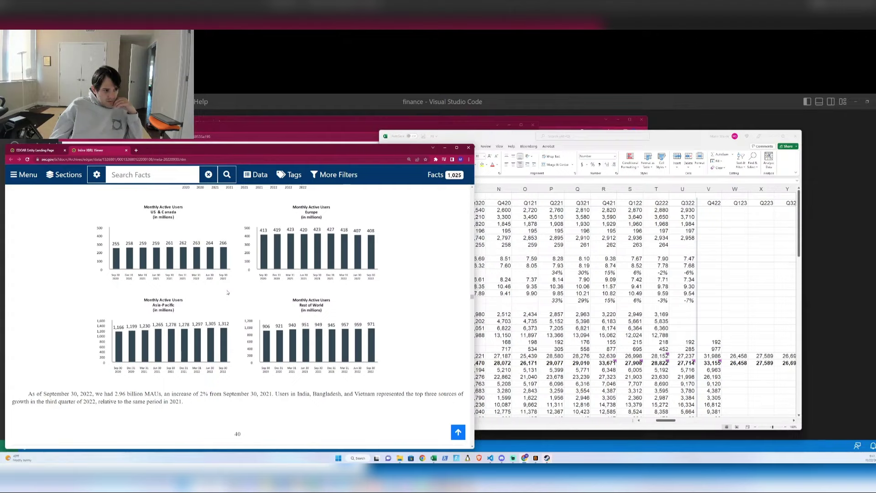
{"action": "key", "text": "alt+Tab"}
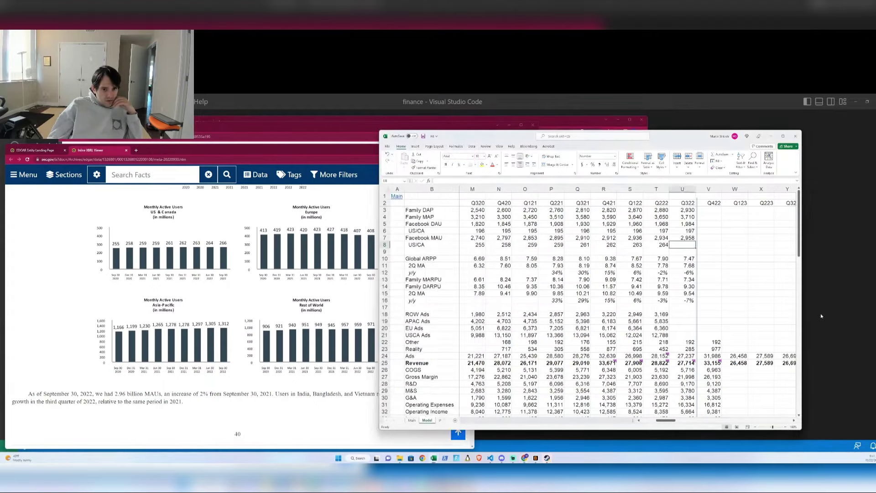
{"action": "type", "text": "266"}
{"action": "key", "text": "Return"}
{"action": "key", "text": "Up"}
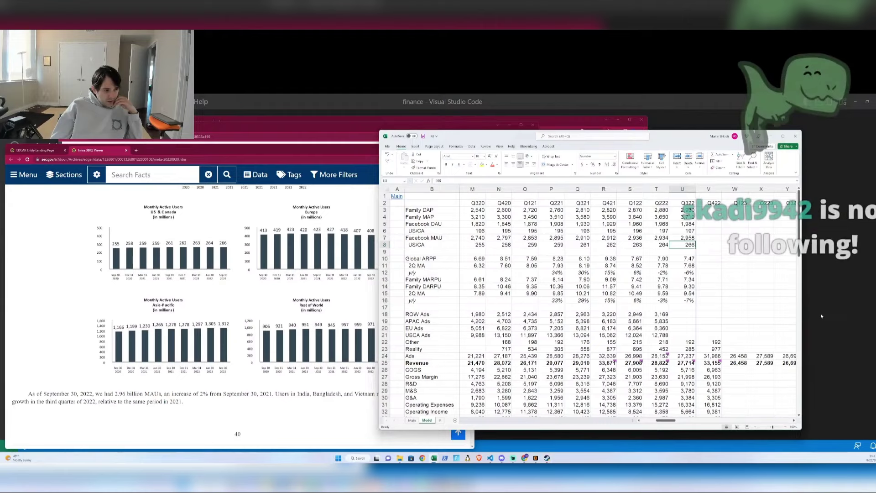
- Look over the US/CA MAU of earlier quarters and enter the scratch sum +330+30 in cell U9
{"action": "key", "text": "Left"}
{"action": "key", "text": "Left"}
{"action": "key", "text": "Left"}
{"action": "key", "text": "Left"}
{"action": "key", "text": "Left"}
{"action": "key", "text": "Left"}
{"action": "key", "text": "Left"}
{"action": "key", "text": "Left"}
{"action": "key", "text": "Left"}
{"action": "key", "text": "Left"}
{"action": "key", "text": "Right"}
{"action": "key", "text": "Right"}
{"action": "key", "text": "Right"}
{"action": "key", "text": "Right"}
{"action": "key", "text": "Right"}
{"action": "key", "text": "Right"}
{"action": "key", "text": "Right"}
{"action": "key", "text": "Right"}
{"action": "key", "text": "Right"}
{"action": "key", "text": "Right"}
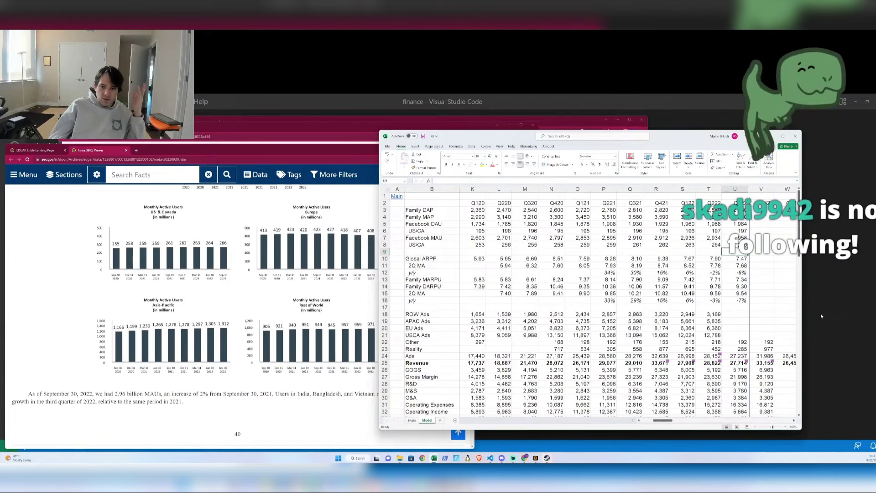
{"action": "key", "text": "Down"}
{"action": "type", "text": "+330+30"}
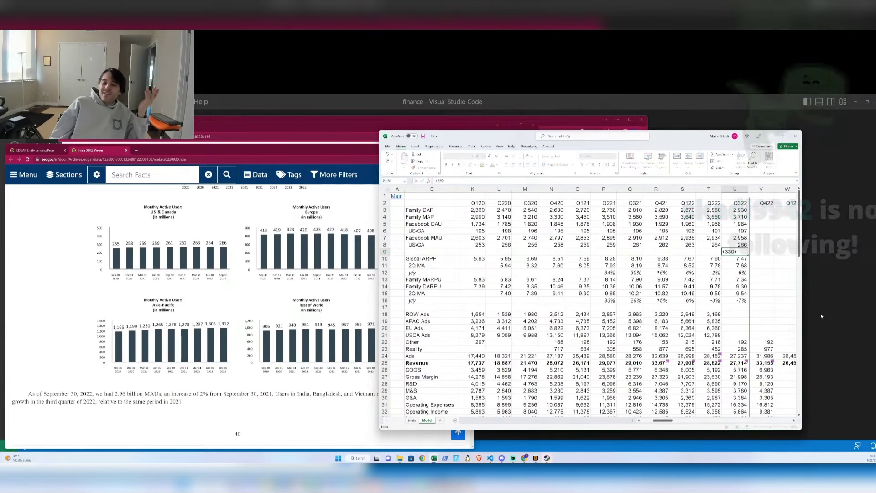
{"action": "key", "text": "Return"}
- Calculate the Q322 US/CA MAU as a share of the scratch sum with =U8/U9 in cell V8
{"action": "key", "text": "Up"}
{"action": "key", "text": "Up"}
{"action": "key", "text": "Right"}
{"action": "type", "text": "=U8/U9"}
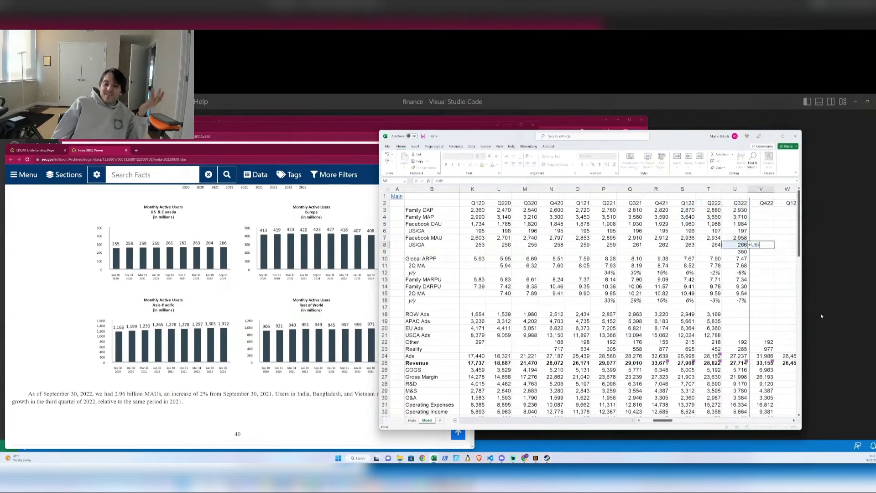
{"action": "key", "text": "Return"}
{"action": "key", "text": "Up"}
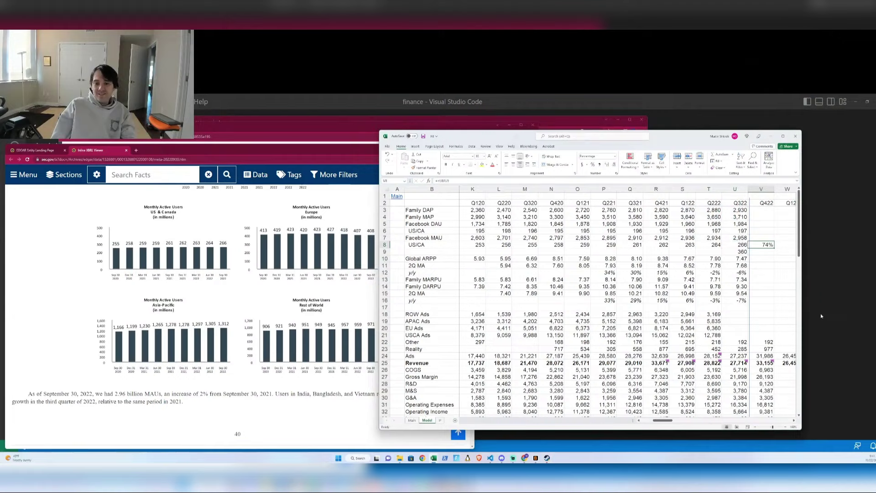
- Delete the scratch ratio in V8 and the scratch sum in U9
{"action": "key", "text": "Delete"}
{"action": "key", "text": "Down"}
{"action": "key", "text": "Left"}
{"action": "key", "text": "Delete"}
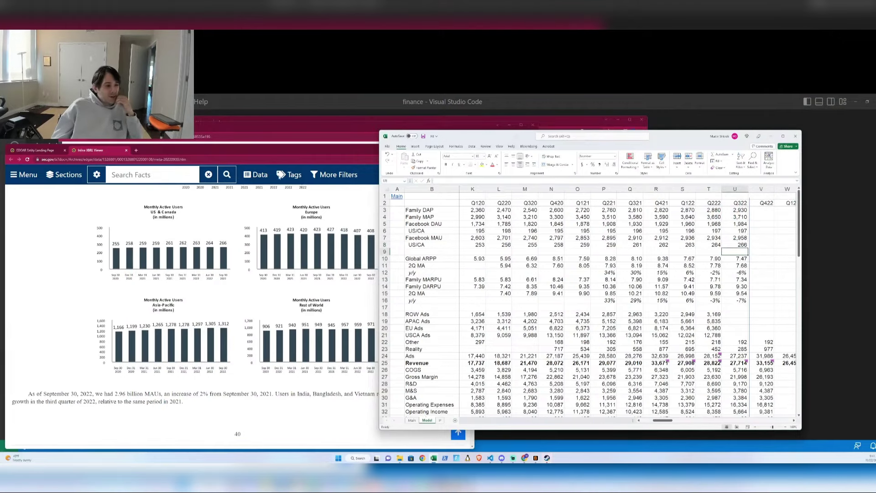
- Search Google for the population of Canada in a new browser tab
{"action": "left_click", "coordinate": [136, 151]}
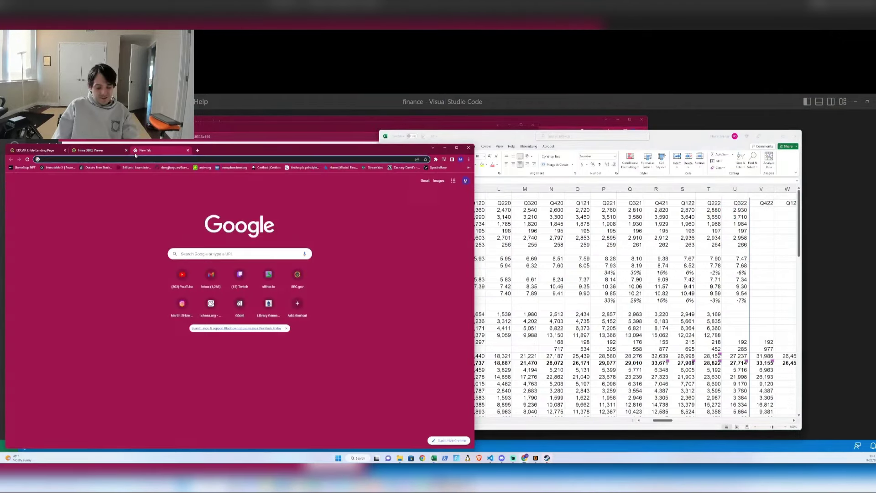
{"action": "type", "text": "canada us"}
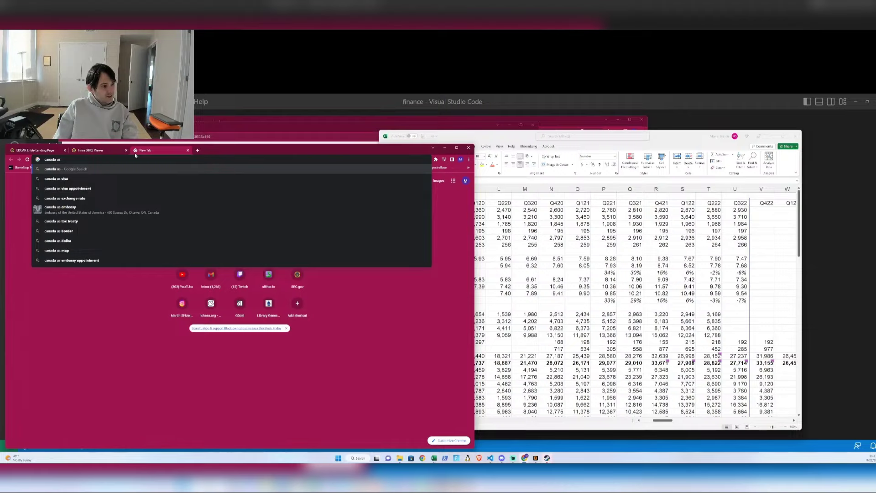
{"action": "key", "text": "BackSpace"}
{"action": "key", "text": "BackSpace"}
{"action": "type", "text": "population"}
{"action": "key", "text": "Return"}
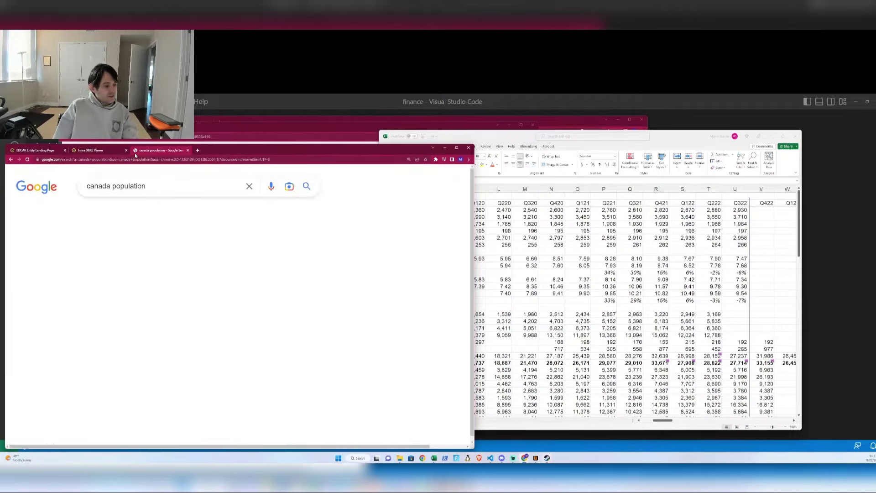
- Search Google for the US population and close the search tab
{"action": "key", "text": "ctrl+l"}
{"action": "type", "text": "us population"}
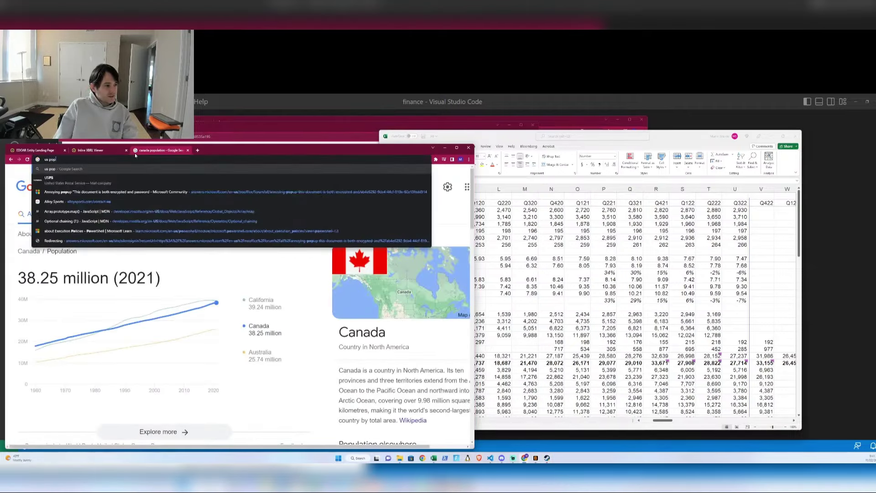
{"action": "key", "text": "Return"}
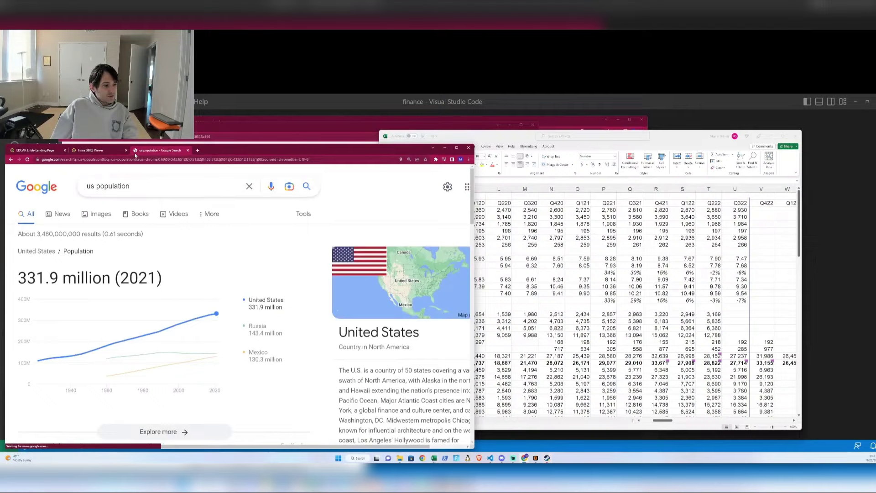
{"action": "key", "text": "ctrl+w"}
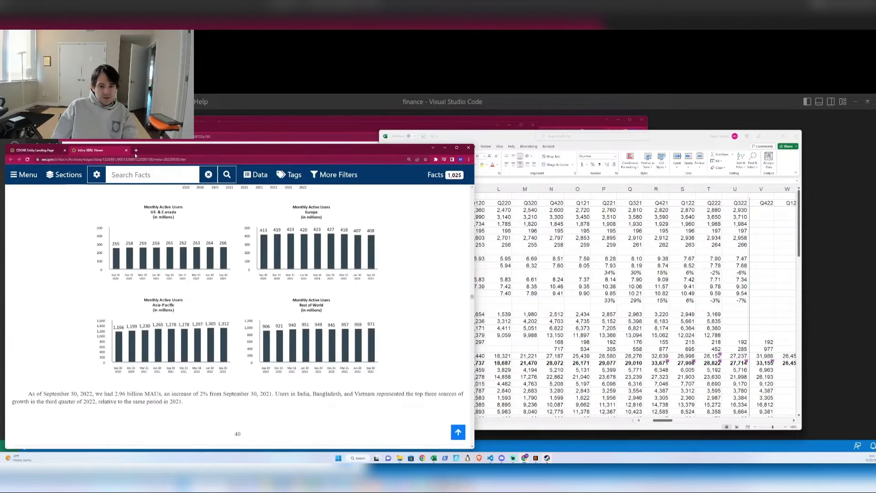
- Switch back to the Excel model and enter the scratch population sum +332+38 in cell V8
{"action": "key", "text": "alt+Tab"}
{"action": "type", "text": "+332%"}
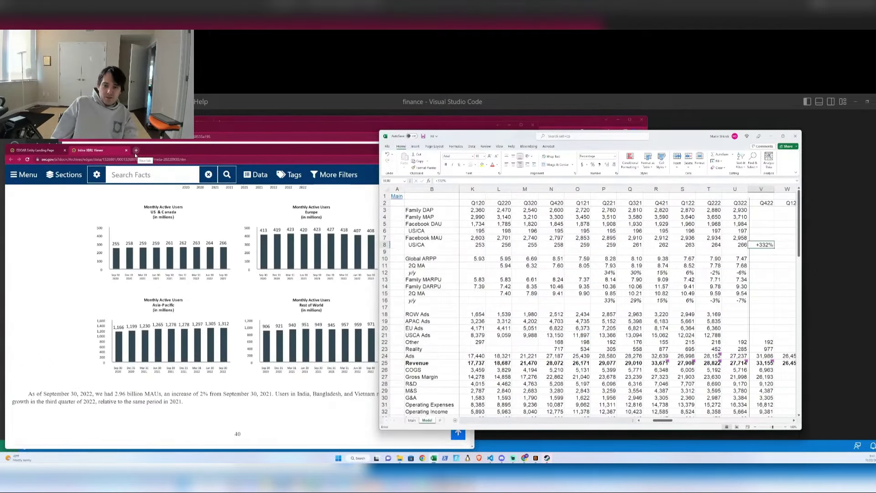
{"action": "key", "text": "BackSpace"}
{"action": "type", "text": "+38"}
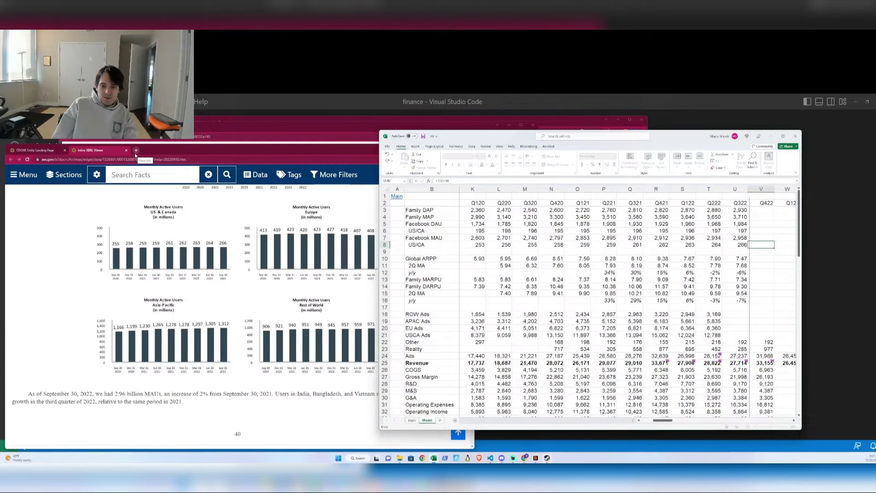
{"action": "key", "text": "Return"}
- Calculate the Q322 US/CA MAU as a share of the population sum with +U8/V8 in cell U9, and clear that cell
{"action": "key", "text": "Left"}
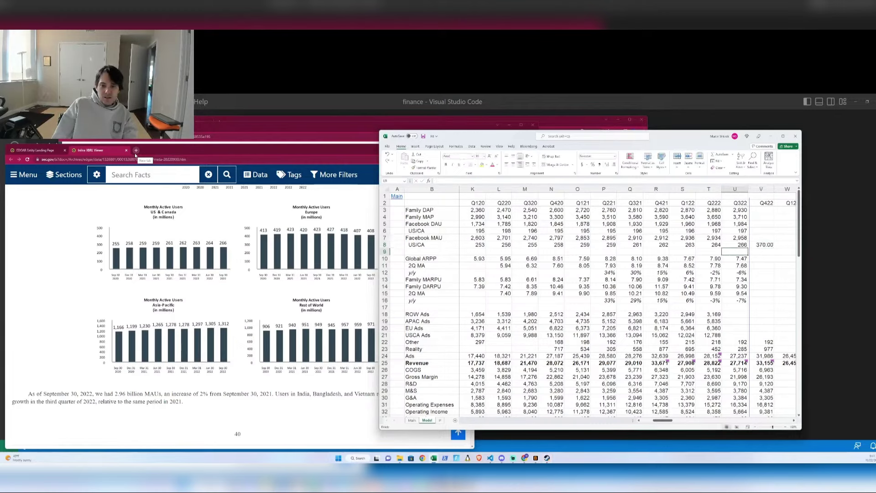
{"action": "type", "text": "+"}
{"action": "key", "text": "Up"}
{"action": "type", "text": "/"}
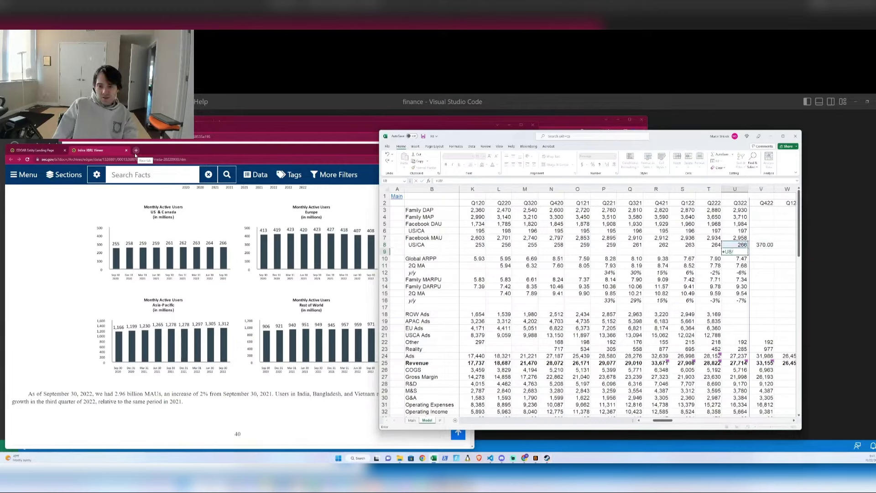
{"action": "key", "text": "Up"}
{"action": "key", "text": "Right"}
{"action": "key", "text": "ctrl+Return"}
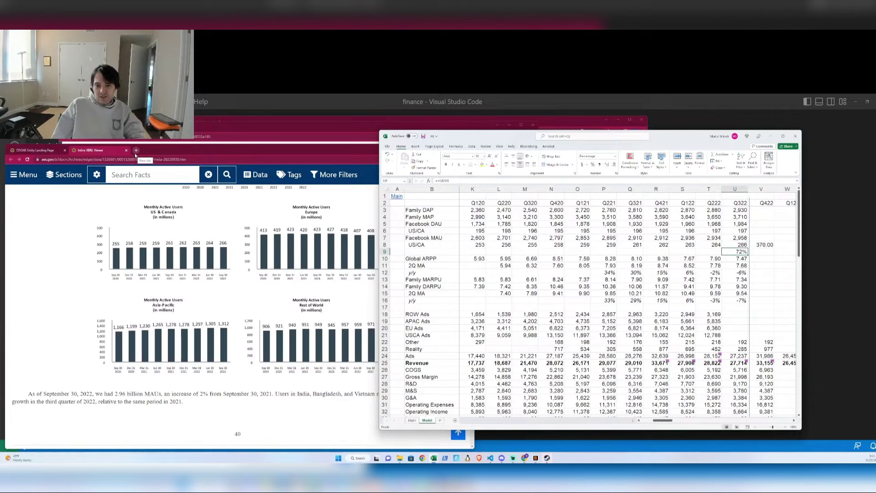
{"action": "key", "text": "Delete"}
- Subtract 37 from the scratch population sum with +V8-37 in cell V9
{"action": "key", "text": "Right"}
{"action": "key", "text": "Up"}
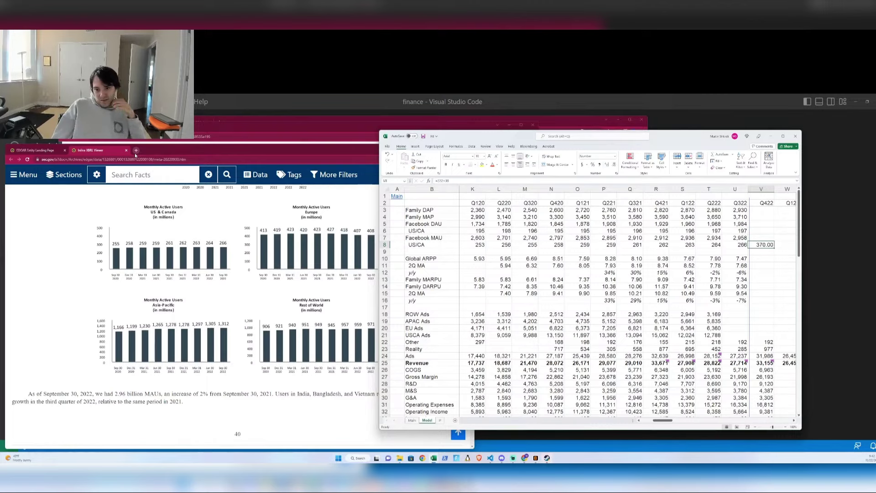
{"action": "key", "text": "Down"}
{"action": "type", "text": "+V8-37"}
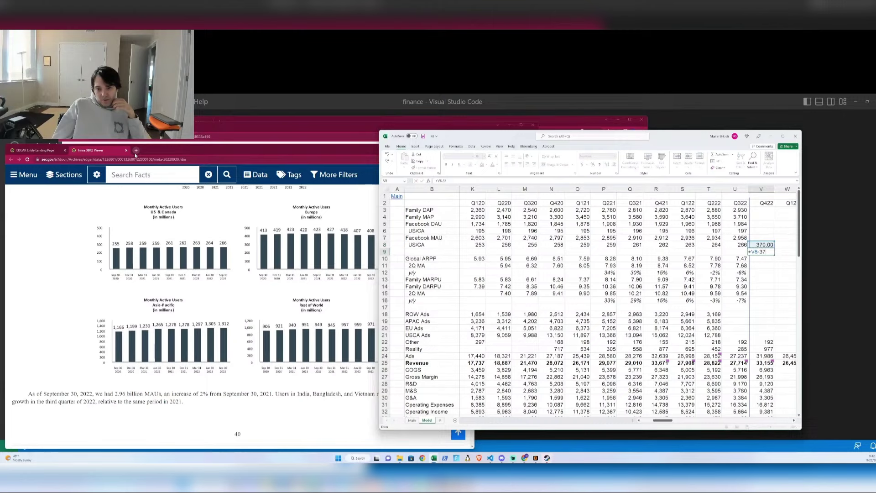
{"action": "key", "text": "Return"}
- Calculate the Q322 US/CA MAU as a share of the reduced population with +U8/V9 in cell U9
{"action": "key", "text": "Up"}
{"action": "key", "text": "Left"}
{"action": "type", "text": "+"}
{"action": "key", "text": "Up"}
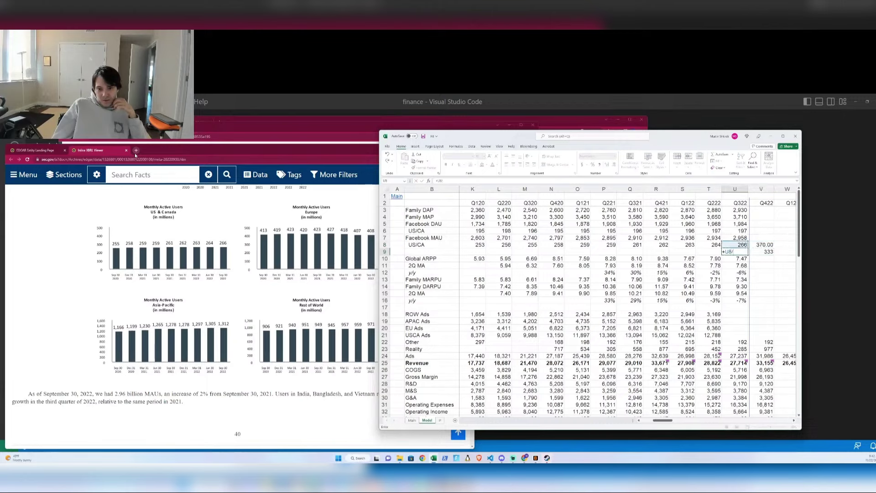
{"action": "type", "text": "/"}
{"action": "key", "text": "Right"}
{"action": "key", "text": "Return"}
- Delete the scratch ratio in U9 and the scratch population figures in V9 and V8
{"action": "key", "text": "Up"}
{"action": "key", "text": "Delete"}
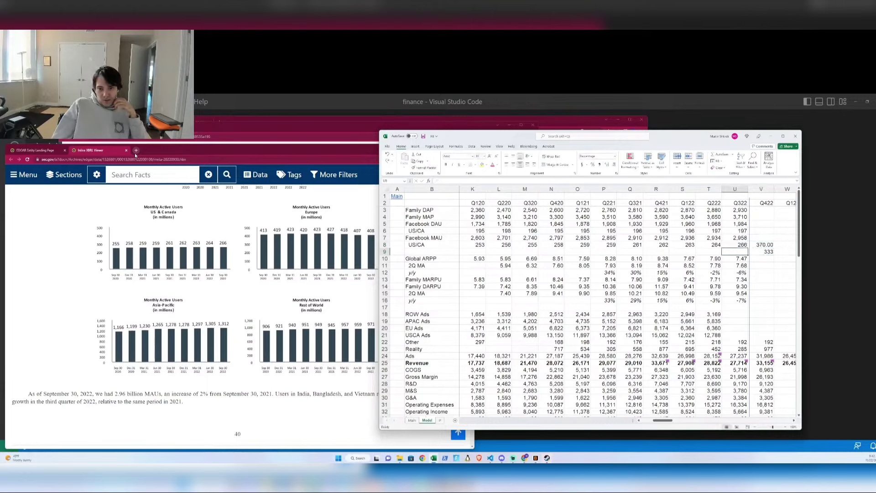
{"action": "key", "text": "Right"}
{"action": "key", "text": "Delete"}
{"action": "key", "text": "Up"}
{"action": "key", "text": "Delete"}
{"action": "key", "text": "Left"}
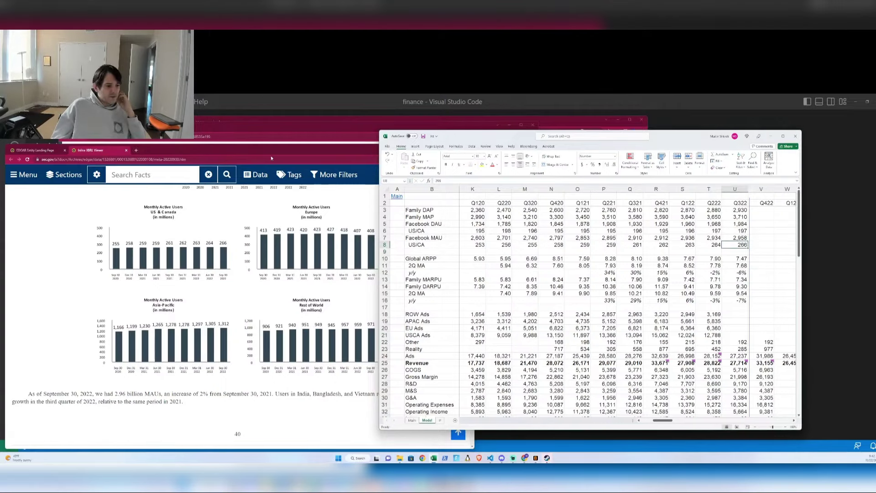
- Find the revenue by user geography section in the filing and compare its regional charts with the model's ROW, APAC, EU and USCA Ads rows
{"action": "left_click", "coordinate": [241, 280]}
{"action": "scroll", "coordinate": [240, 277], "scroll_direction": "down", "scroll_amount": 10}
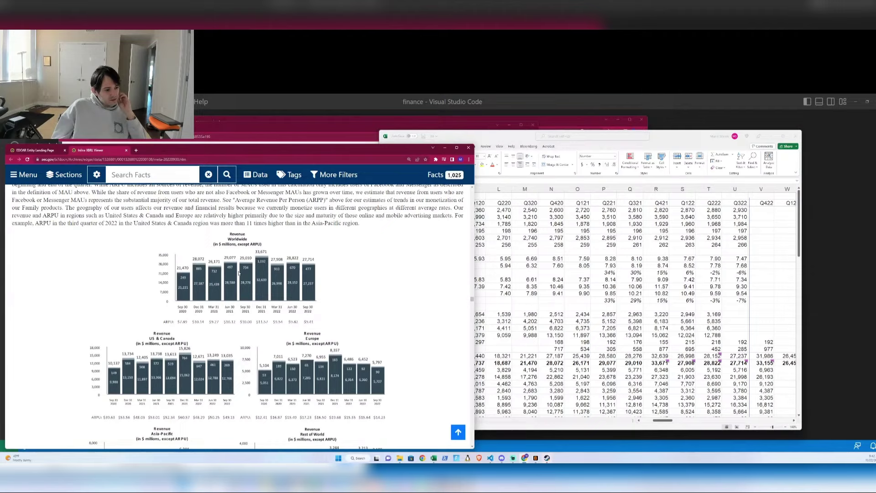
{"action": "left_click", "coordinate": [730, 314]}
{"action": "left_click", "coordinate": [730, 314]}
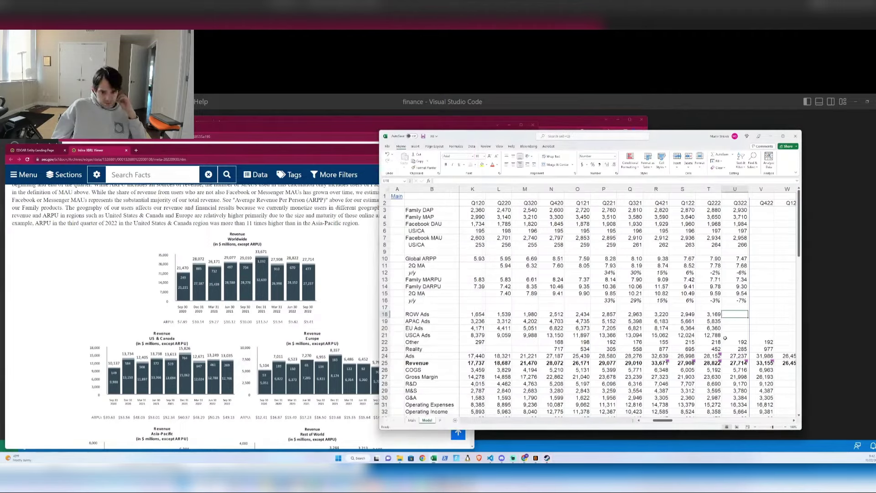
{"action": "left_click", "coordinate": [725, 337]}
{"action": "mouse_move", "coordinate": [714, 364]}
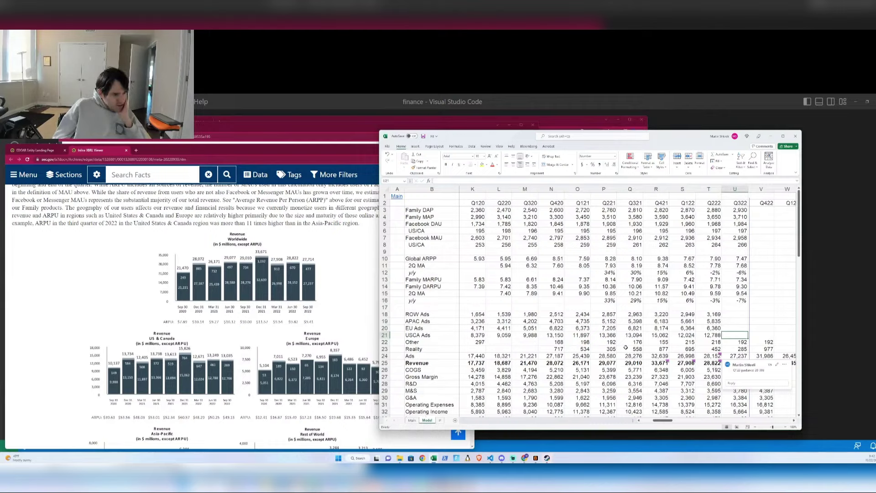
{"action": "scroll", "coordinate": [154, 272], "scroll_direction": "up", "scroll_amount": 3}
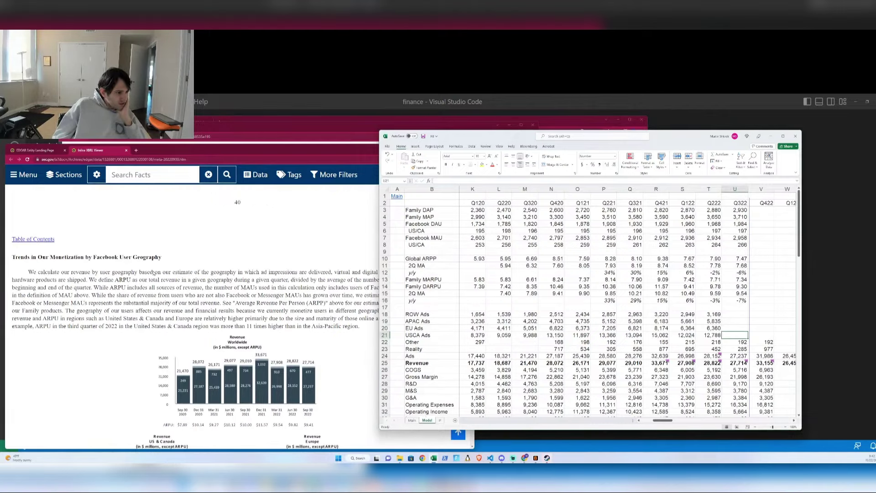
{"action": "left_click", "coordinate": [175, 295]}
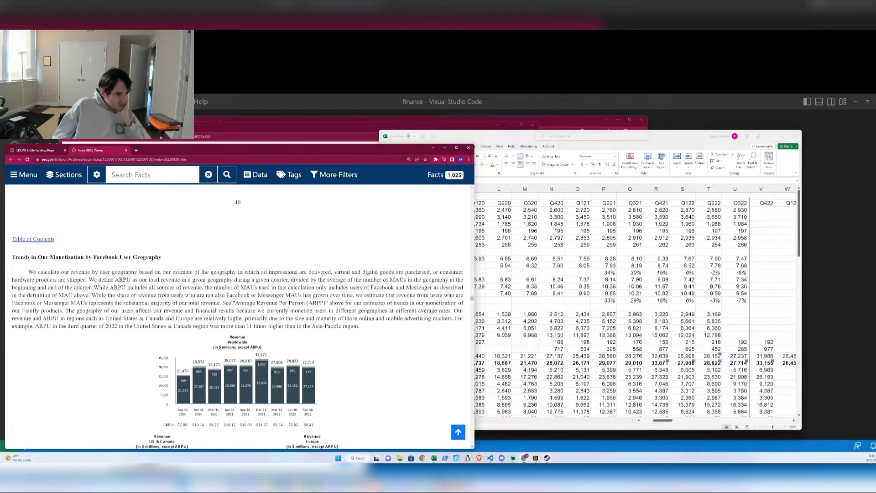
{"action": "scroll", "coordinate": [179, 295], "scroll_direction": "down", "scroll_amount": 3}
{"action": "scroll", "coordinate": [179, 292], "scroll_direction": "down", "scroll_amount": 4}
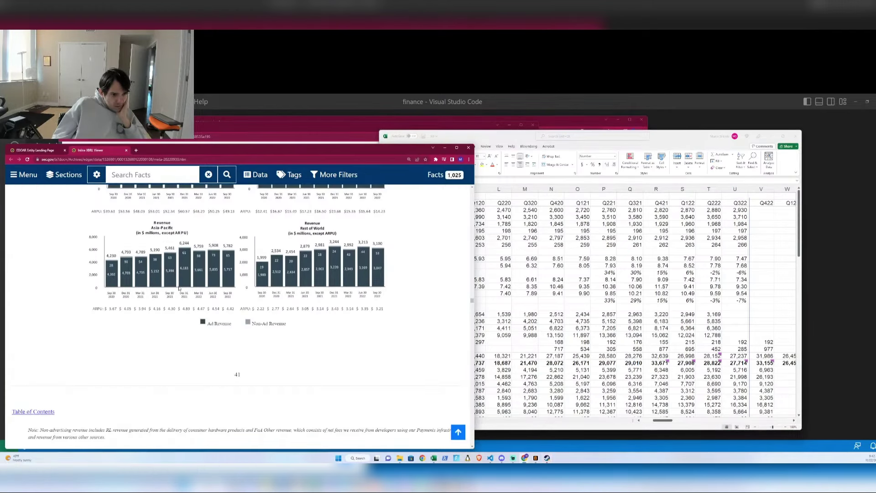
{"action": "scroll", "coordinate": [179, 289], "scroll_direction": "up", "scroll_amount": 2}
{"action": "left_click", "coordinate": [544, 292]}
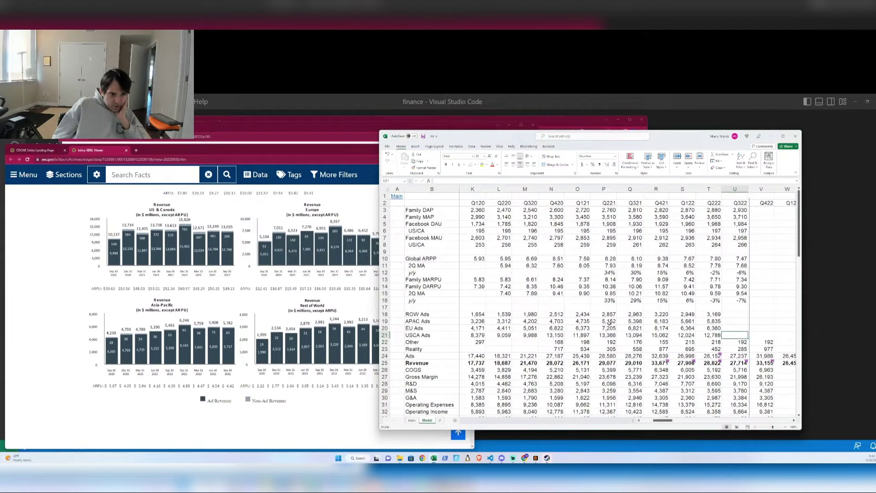
{"action": "left_click", "coordinate": [146, 286]}
{"action": "scroll", "coordinate": [157, 295], "scroll_direction": "up", "scroll_amount": 1}
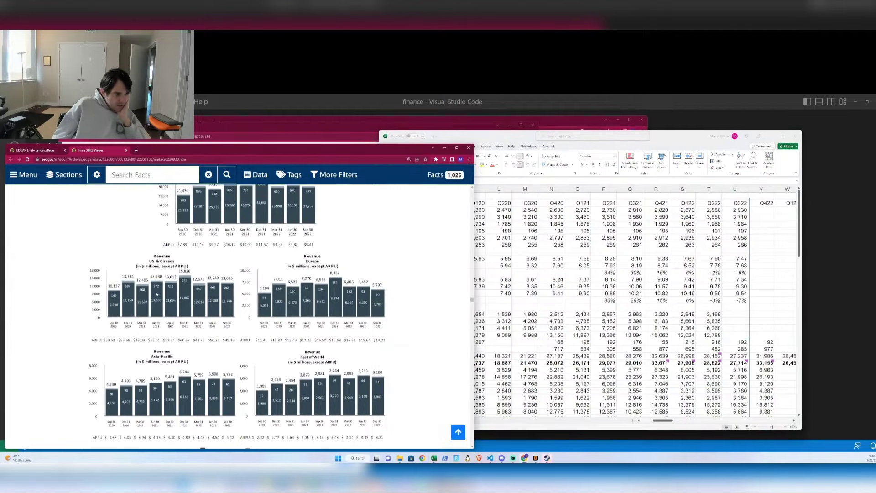
{"action": "scroll", "coordinate": [156, 294], "scroll_direction": "up", "scroll_amount": 4}
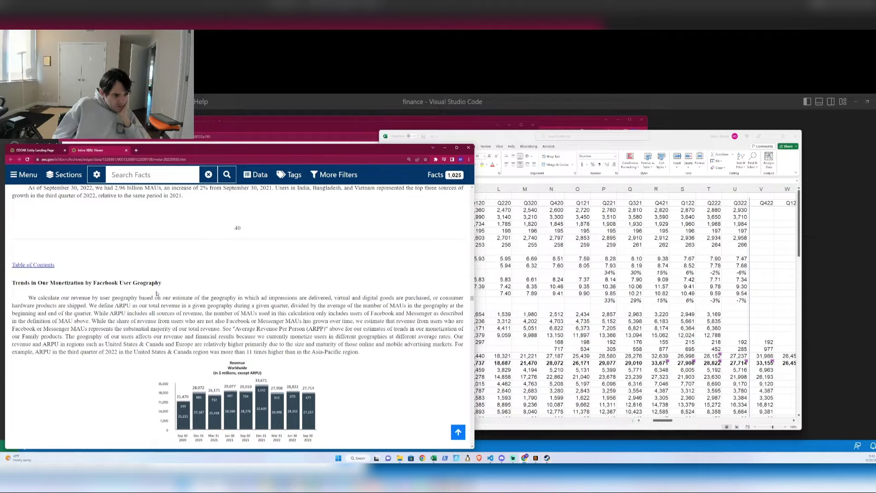
{"action": "scroll", "coordinate": [157, 294], "scroll_direction": "down", "scroll_amount": 3}
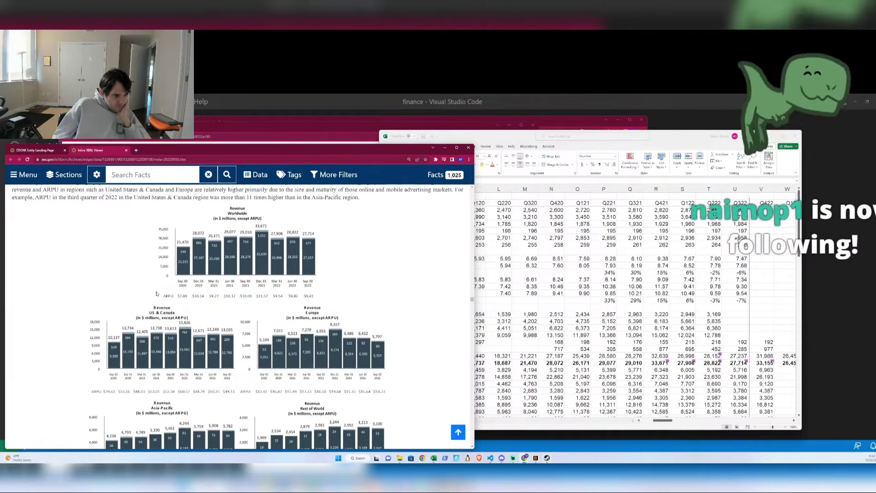
- Read the September 30, 2022 ad revenue in the US & Canada revenue chart and enter 12,766 as the Q322 USCA Ads
{"action": "left_click", "coordinate": [689, 322]}
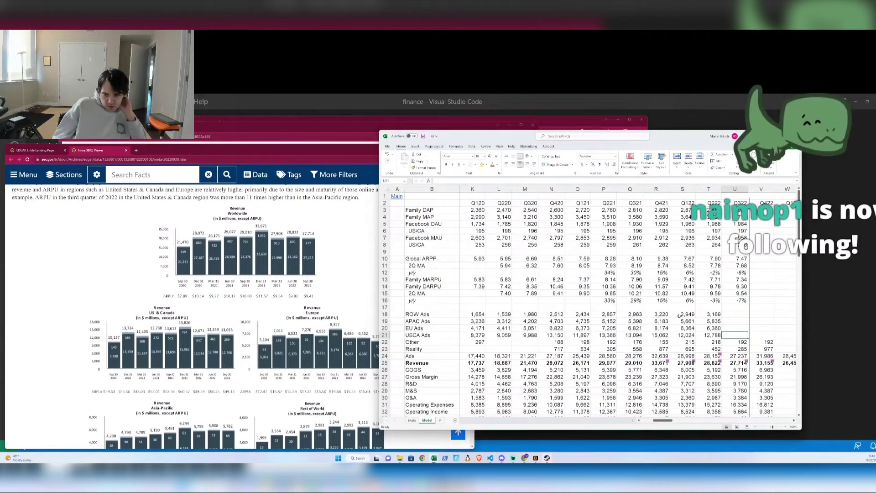
{"action": "left_click", "coordinate": [732, 315]}
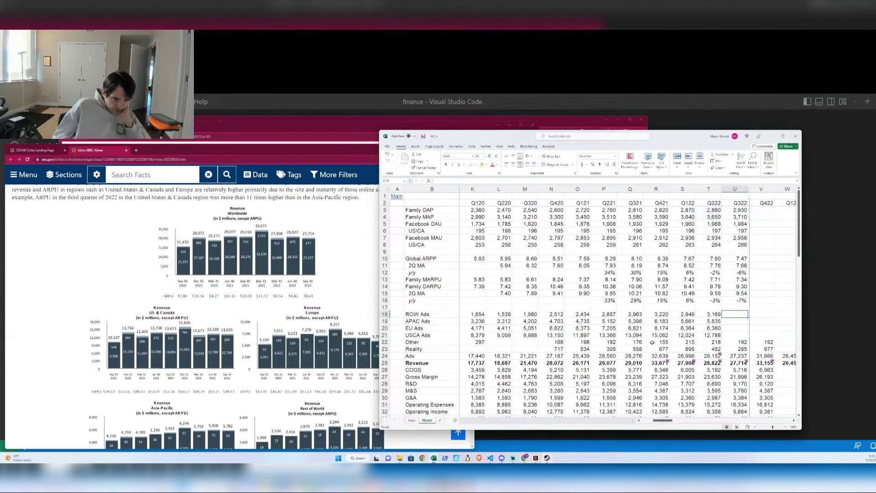
{"action": "left_click", "coordinate": [221, 352]}
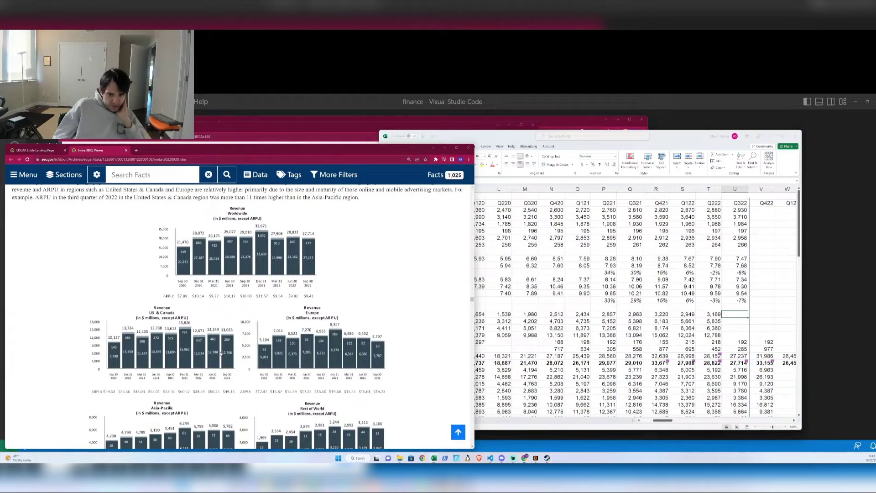
{"action": "left_click", "coordinate": [730, 333]}
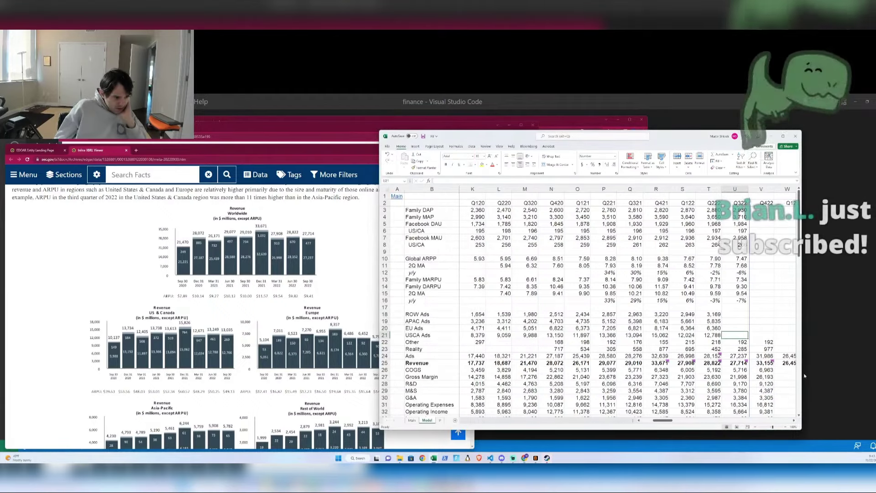
{"action": "type", "text": "12,766"}
{"action": "key", "text": "Left"}
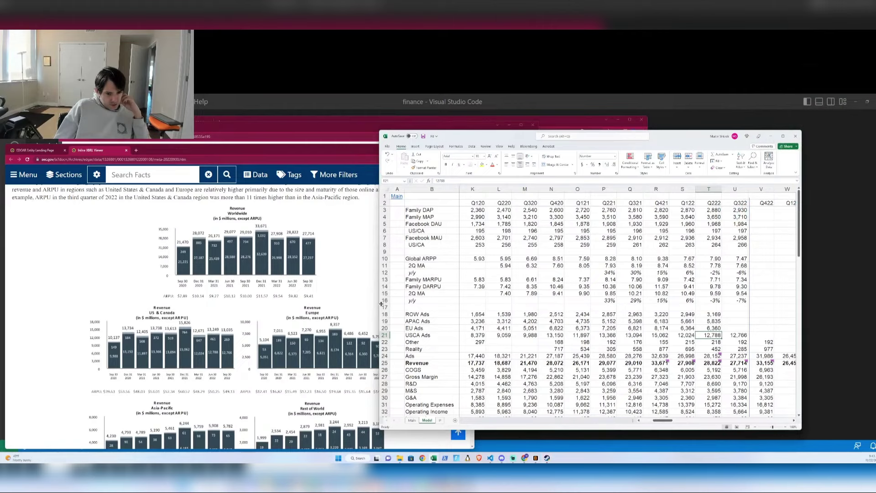
- Compare the Q322 USCA Ads with the earlier quarters in the row, including Q121 and Q321, and with the filing's chart
{"action": "key", "text": "Left"}
{"action": "key", "text": "Left"}
{"action": "key", "text": "Left"}
{"action": "key", "text": "Left"}
{"action": "key", "text": "Left"}
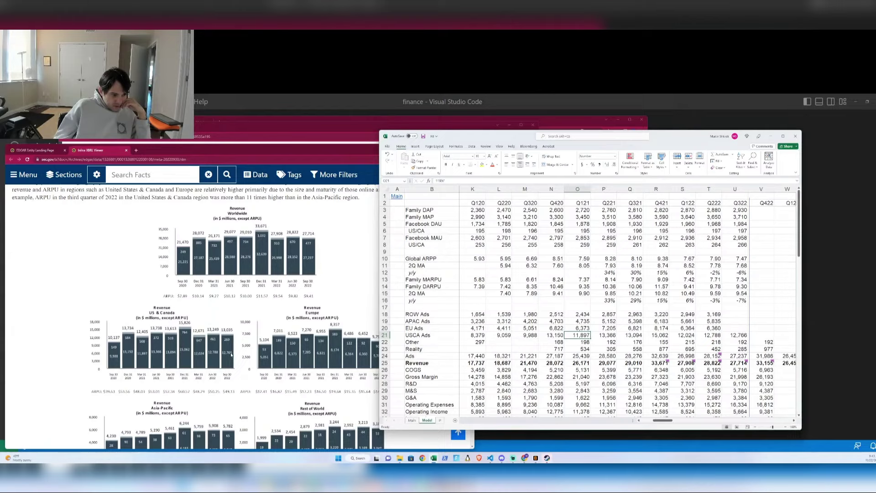
{"action": "left_click", "coordinate": [733, 336]}
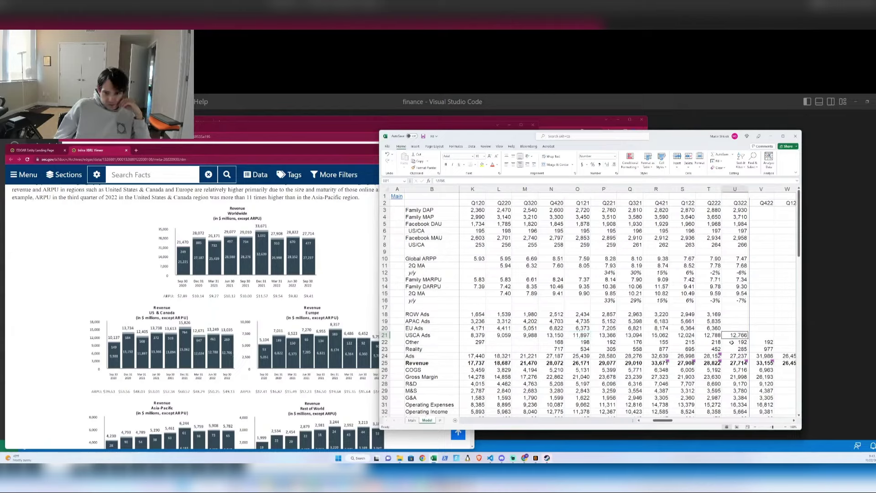
{"action": "left_click", "coordinate": [640, 334]}
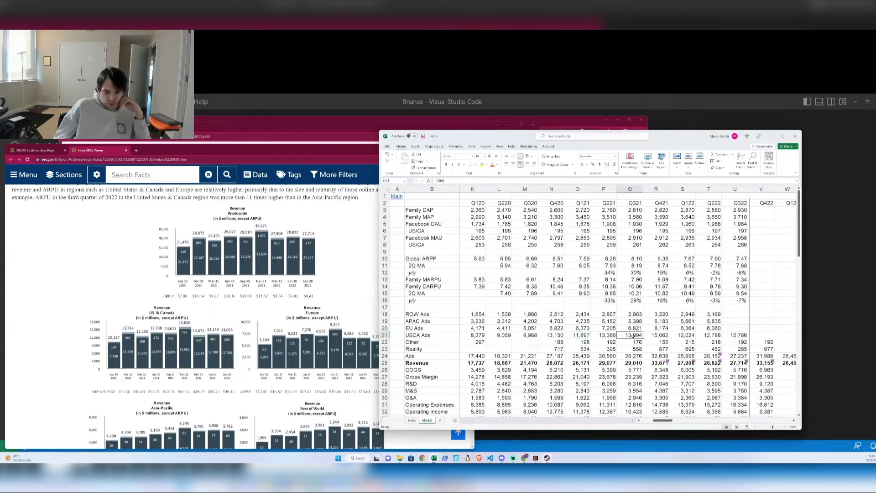
{"action": "left_click", "coordinate": [738, 334]}
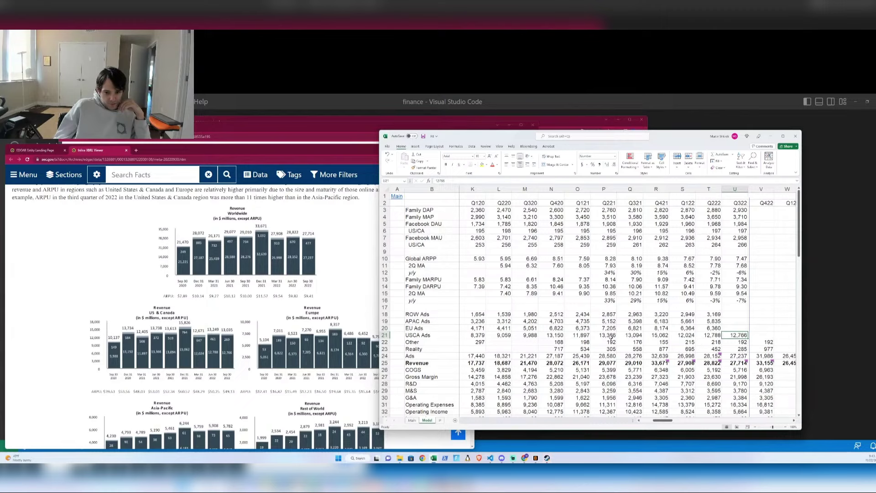
- Review the quarterly USCA Ads values from Q420 through Q322, comparing the Q322 value with Q421, Q221 and Q121
{"action": "left_click", "coordinate": [710, 334]}
{"action": "left_click", "coordinate": [602, 336]}
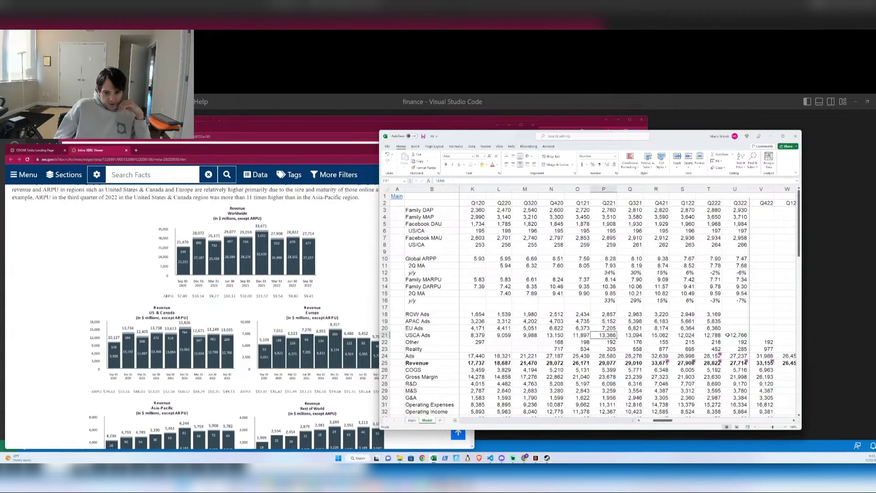
{"action": "left_click", "coordinate": [687, 334]}
{"action": "left_click", "coordinate": [590, 335]}
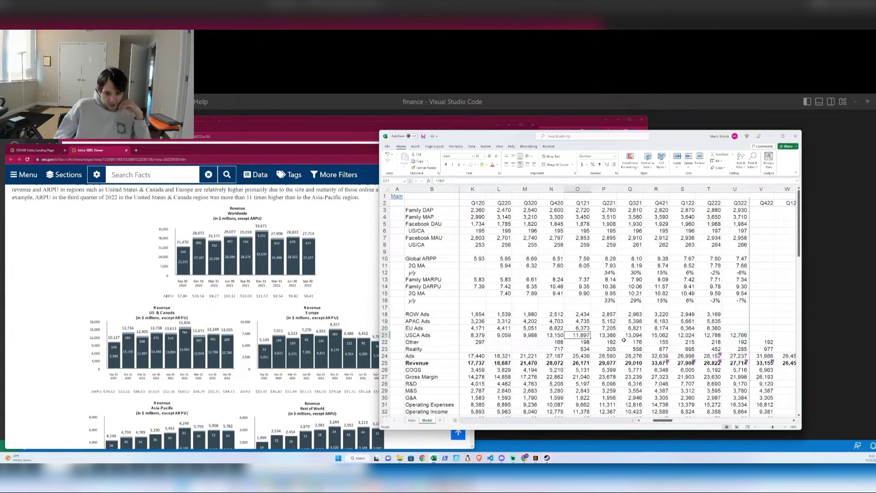
{"action": "left_click", "coordinate": [661, 335]}
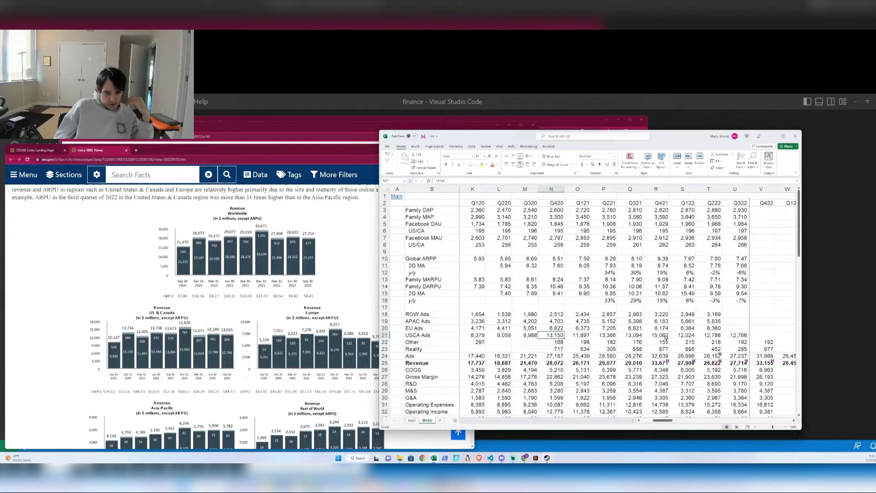
{"action": "mouse_move", "coordinate": [662, 335]}
{"action": "left_mouse_down"}
{"action": "mouse_move", "coordinate": [662, 196]}
{"action": "mouse_move", "coordinate": [663, 335]}
{"action": "left_mouse_up"}
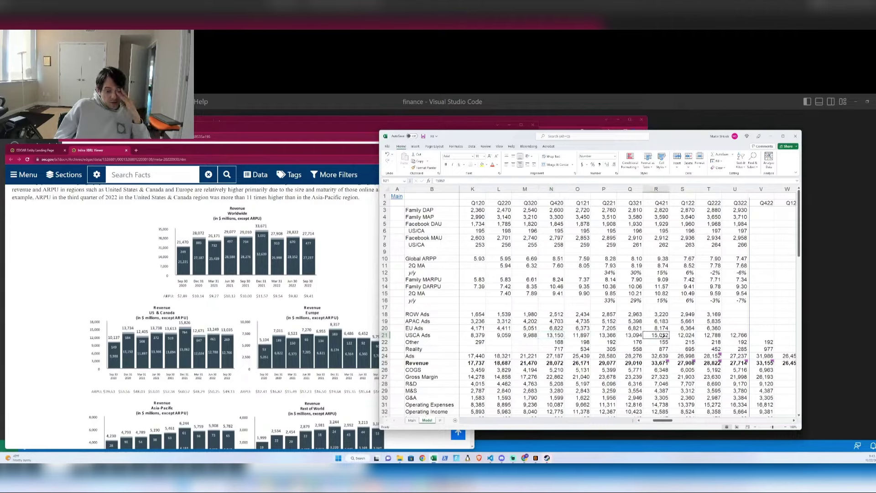
{"action": "left_click", "coordinate": [733, 333]}
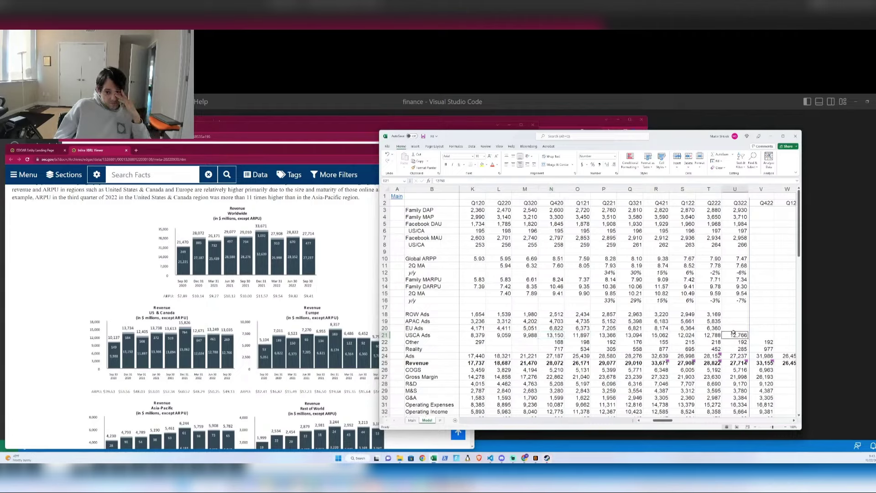
{"action": "left_click", "coordinate": [773, 335]}
{"action": "left_click", "coordinate": [728, 316]}
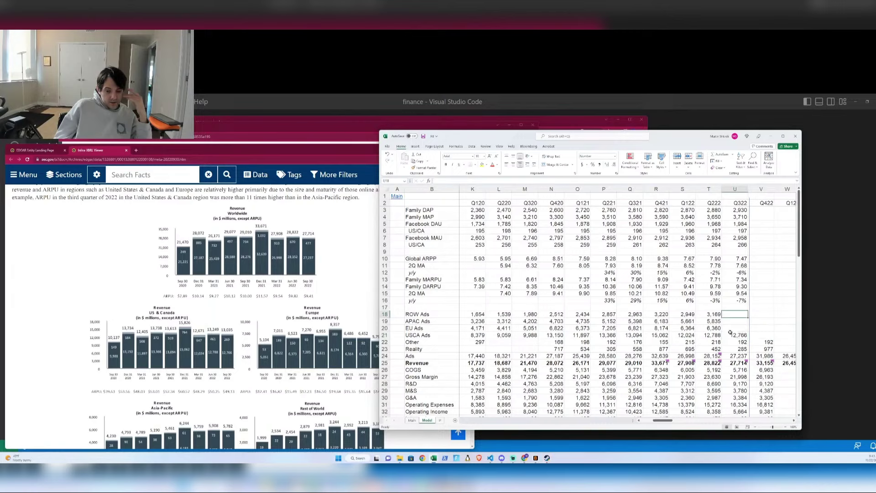
- Check the Q422 Revenue forecast, its formula and its Revenue y/y growth against the neighbouring quarters
{"action": "mouse_move", "coordinate": [765, 363]}
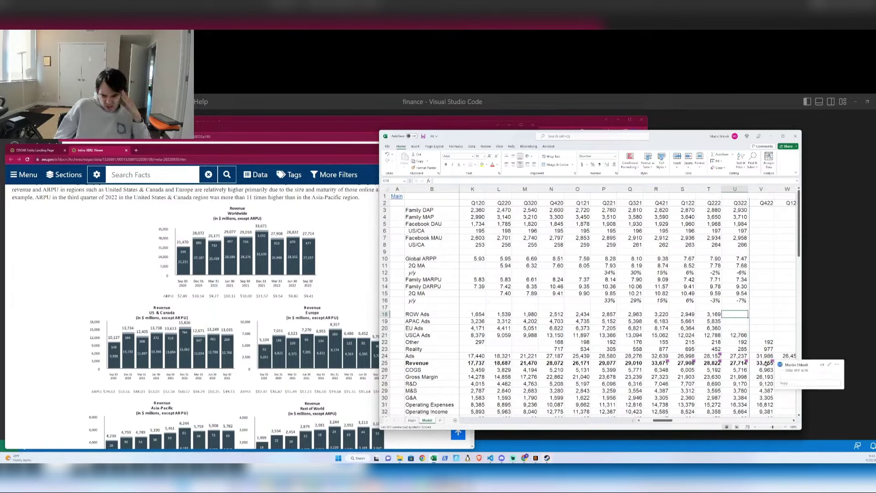
{"action": "left_click", "coordinate": [765, 363]}
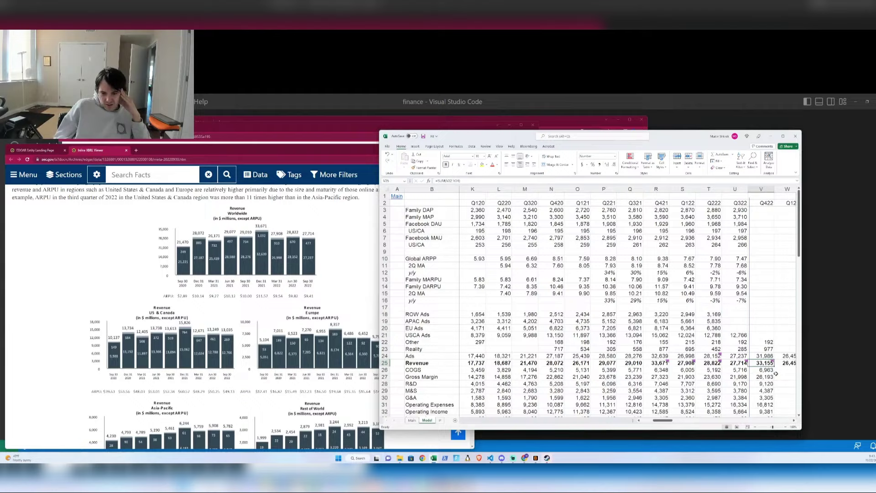
{"action": "scroll", "coordinate": [774, 347], "scroll_direction": "down", "scroll_amount": 5}
{"action": "left_click", "coordinate": [769, 362]}
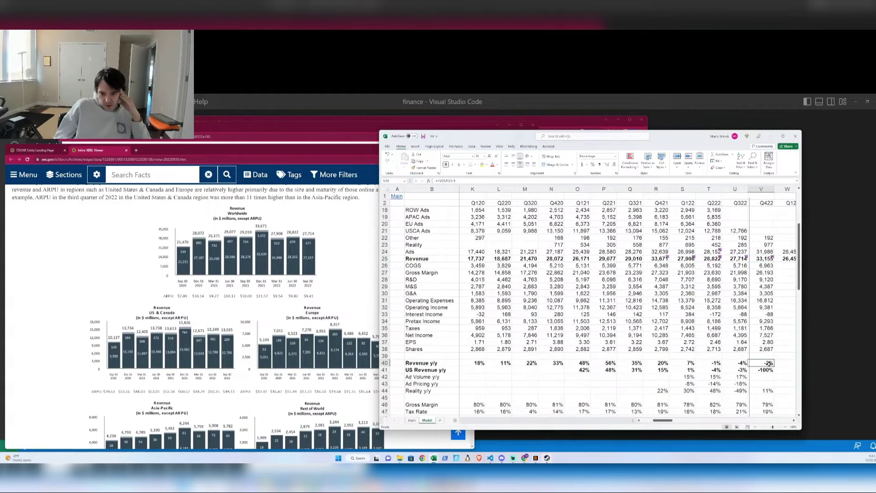
{"action": "scroll", "coordinate": [759, 312], "scroll_direction": "right", "scroll_amount": 1}
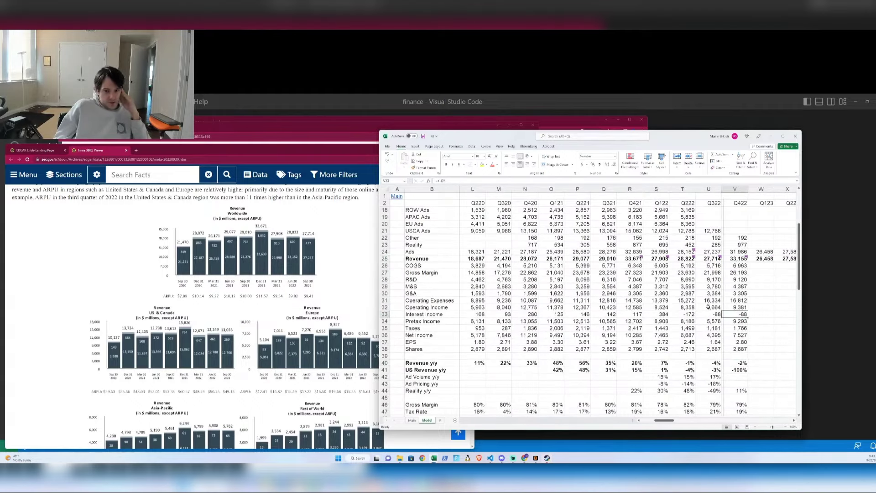
{"action": "left_click", "coordinate": [682, 293]}
{"action": "scroll", "coordinate": [711, 320], "scroll_direction": "up", "scroll_amount": 5}
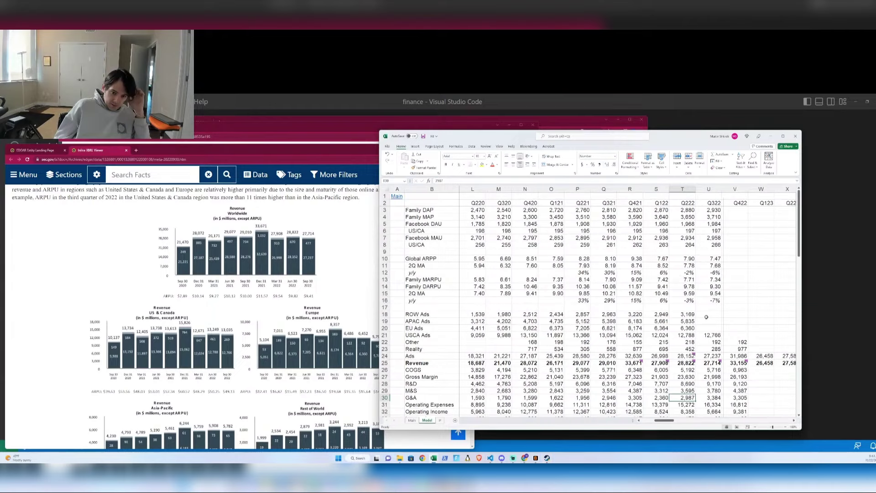
- Read the September 30, 2022 ad revenue in the Rest of World chart and enter 3,047 as the Q322 ROW Ads
{"action": "left_click", "coordinate": [707, 315]}
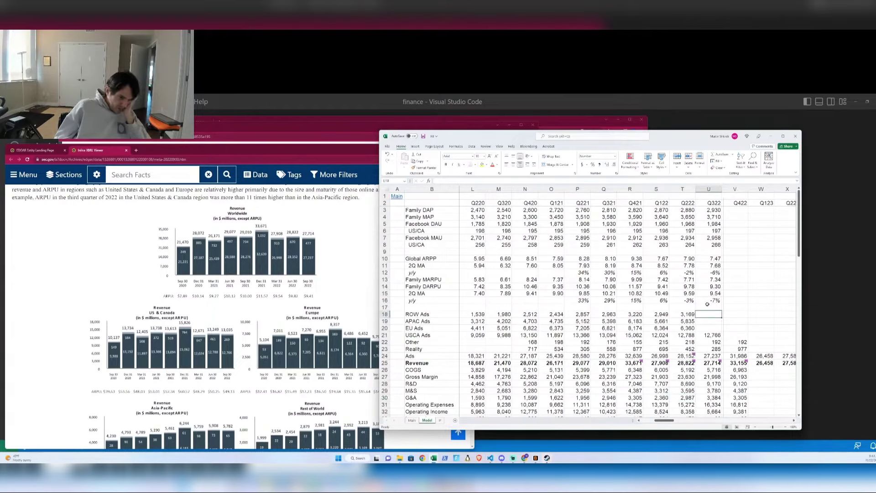
{"action": "left_click", "coordinate": [240, 252]}
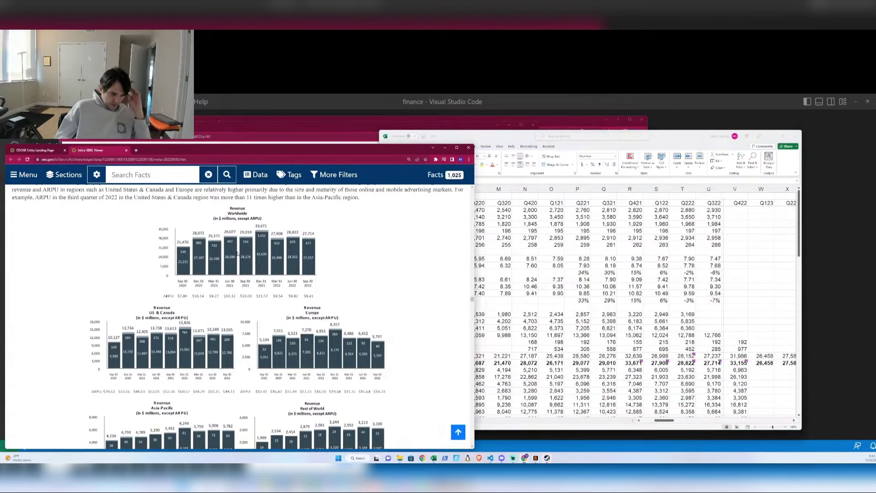
{"action": "scroll", "coordinate": [237, 253], "scroll_direction": "down", "scroll_amount": 4}
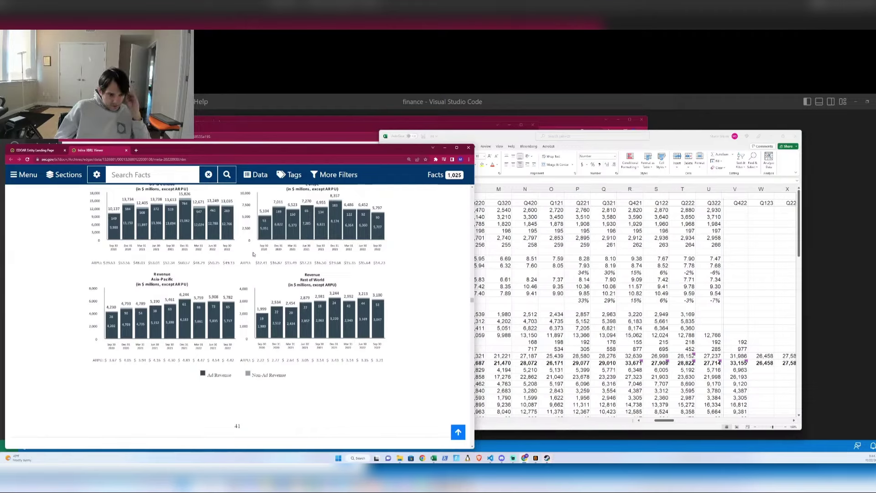
{"action": "left_click", "coordinate": [709, 314]}
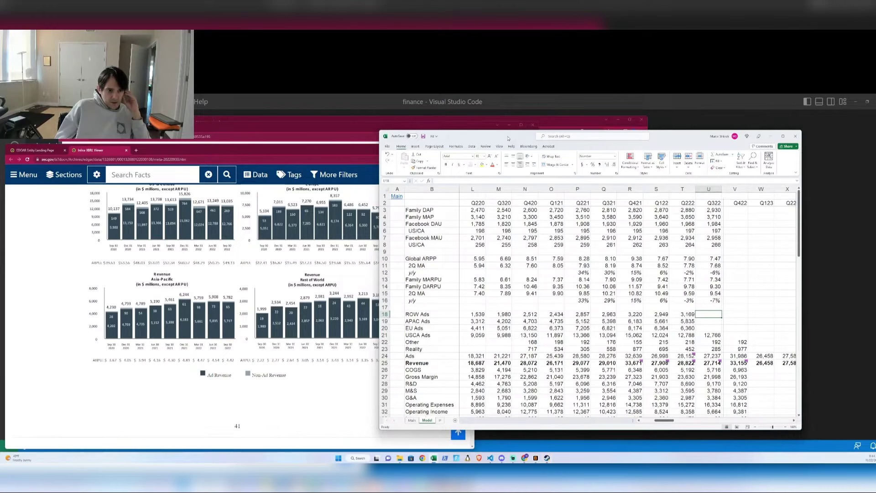
{"action": "left_click_drag", "start_coordinate": [510, 136], "coordinate": [534, 138]}
{"action": "type", "text": "3047"}
{"action": "key", "text": "Return"}
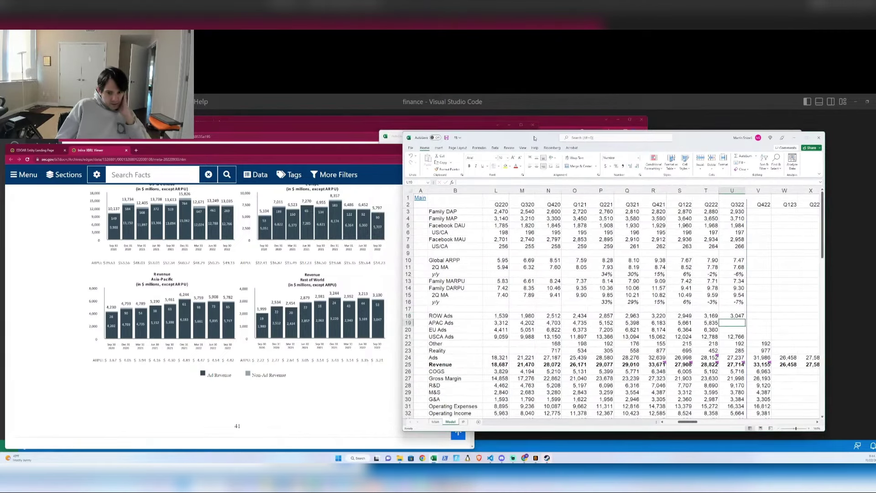
- Enter 5,717 as the Q322 APAC Ads and 5,707 as the Q322 EU Ads from the filing's charts
{"action": "type", "text": "5717"}
{"action": "key", "text": "Return"}
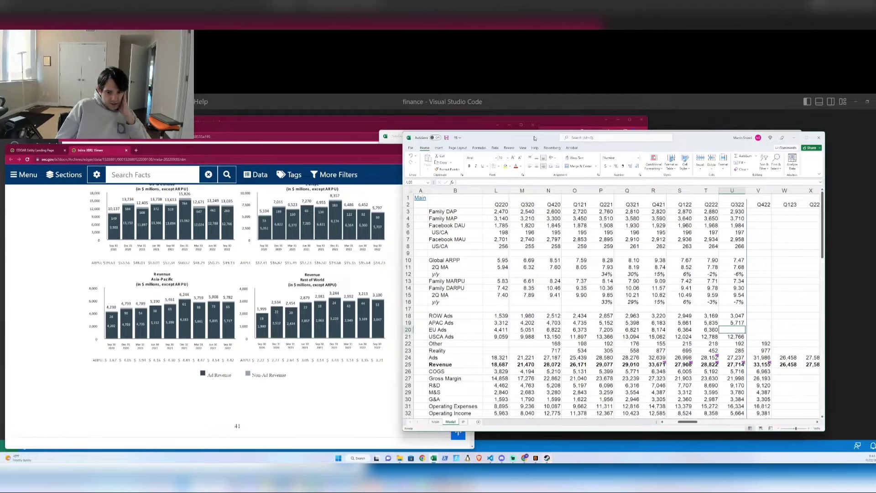
{"action": "type", "text": "5707"}
{"action": "key", "text": "Return"}
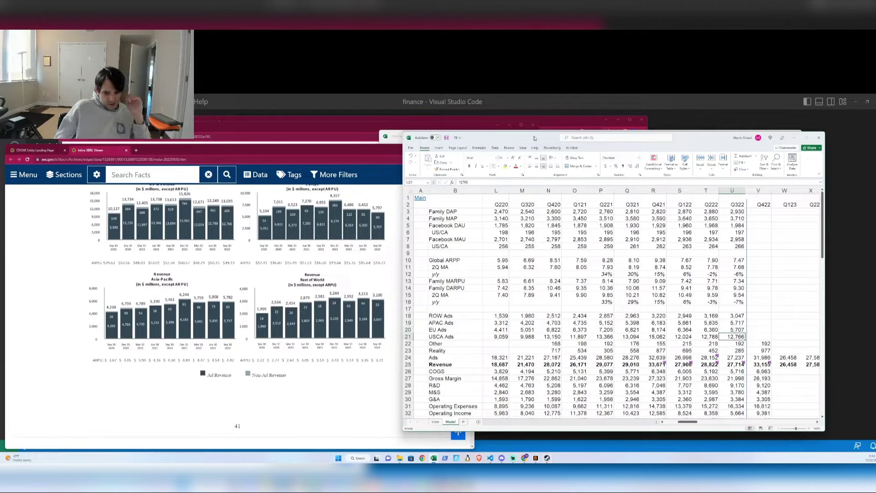
- Check how the Ads total in Q322 is built compared with the Q222 and Q422 columns
{"action": "key", "text": "Down"}
{"action": "key", "text": "Down"}
{"action": "key", "text": "Down"}
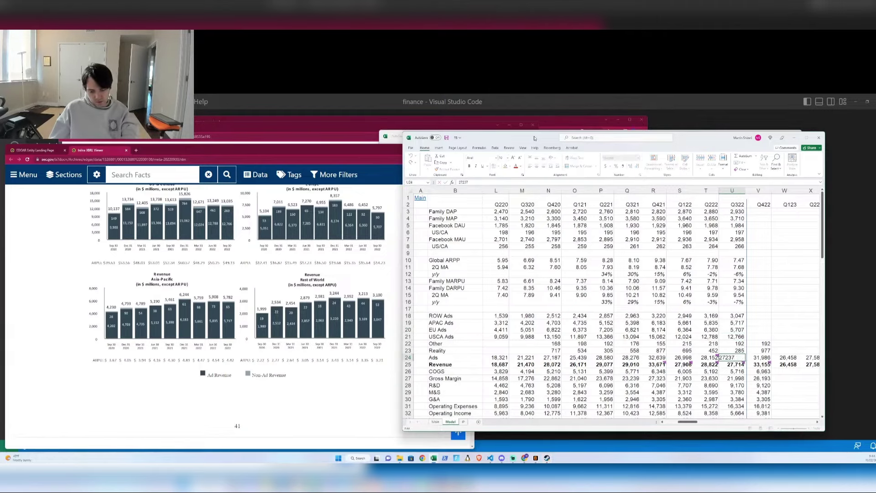
{"action": "key", "text": "Right"}
{"action": "key", "text": "Left"}
{"action": "key", "text": "Left"}
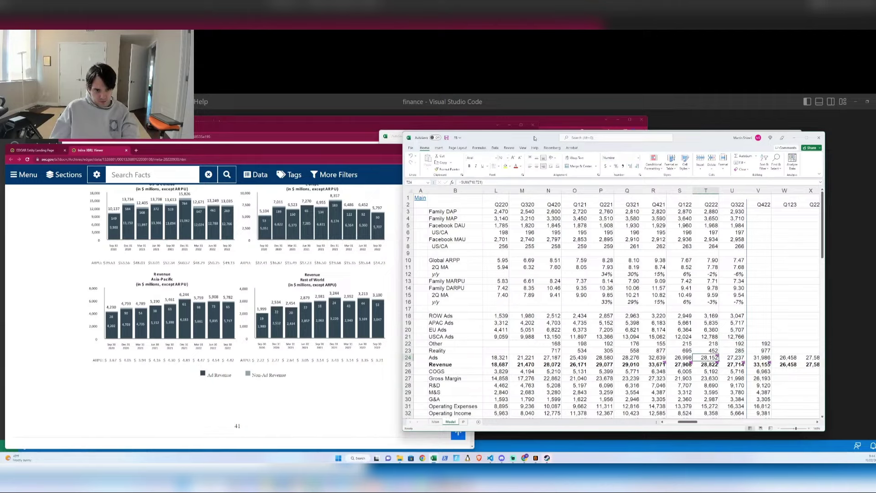
{"action": "key", "text": "Right"}
{"action": "key", "text": "Up"}
{"action": "key", "text": "Up"}
{"action": "key", "text": "Up"}
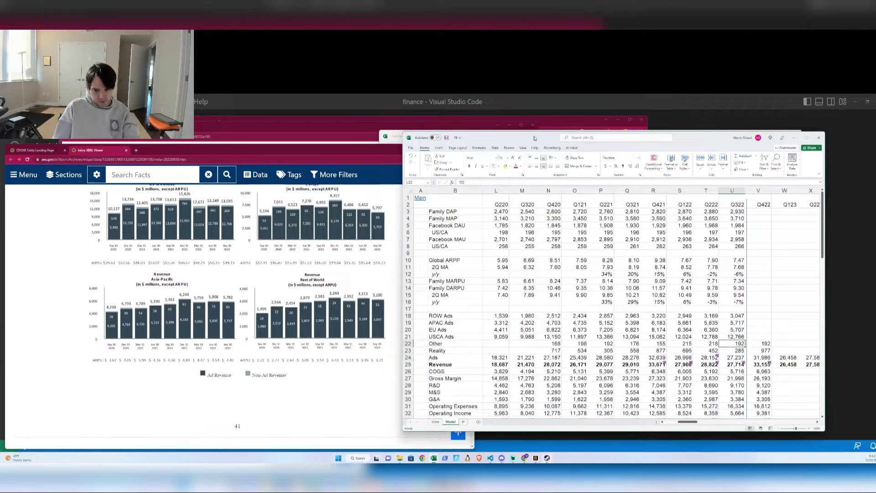
- Replace the hardcoded Q322 Ads total in U24 with a SUM of the four regional ad rows, U18:U21, and check the Revenue formula
{"action": "key", "text": "ctrl+shift+Up"}
{"action": "key", "text": "Down"}
{"action": "key", "text": "Down"}
{"action": "key", "text": "Down"}
{"action": "type", "text": "=sum"}
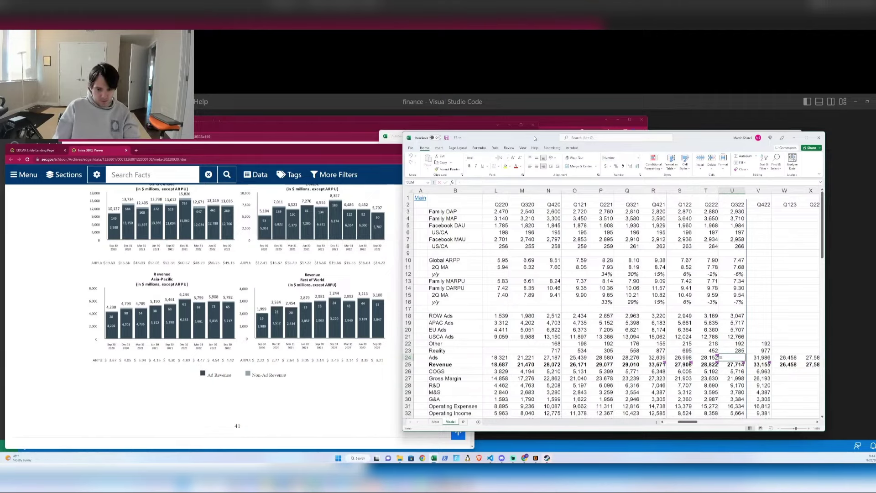
{"action": "type", "text": "("}
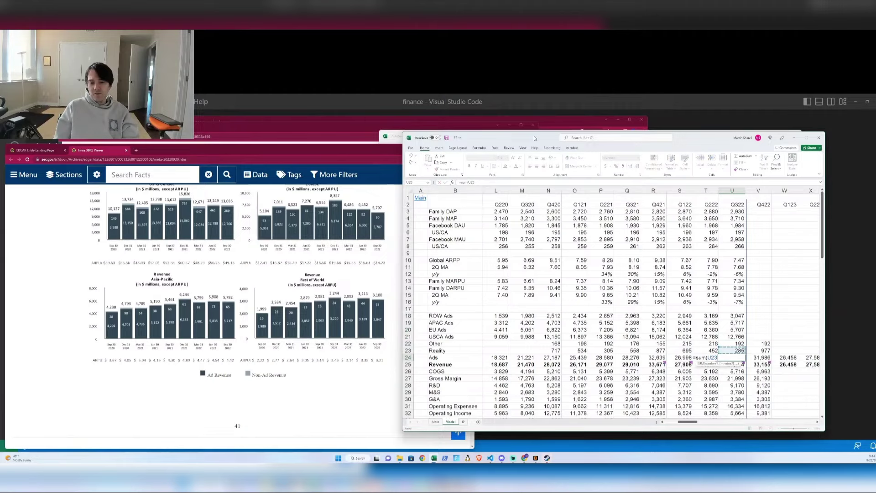
{"action": "key", "text": "Up"}
{"action": "key", "text": "Up"}
{"action": "key", "text": "Up"}
{"action": "key", "text": "shift+Up"}
{"action": "key", "text": "shift+Up"}
{"action": "key", "text": "shift+Up"}
{"action": "key", "text": "Return"}
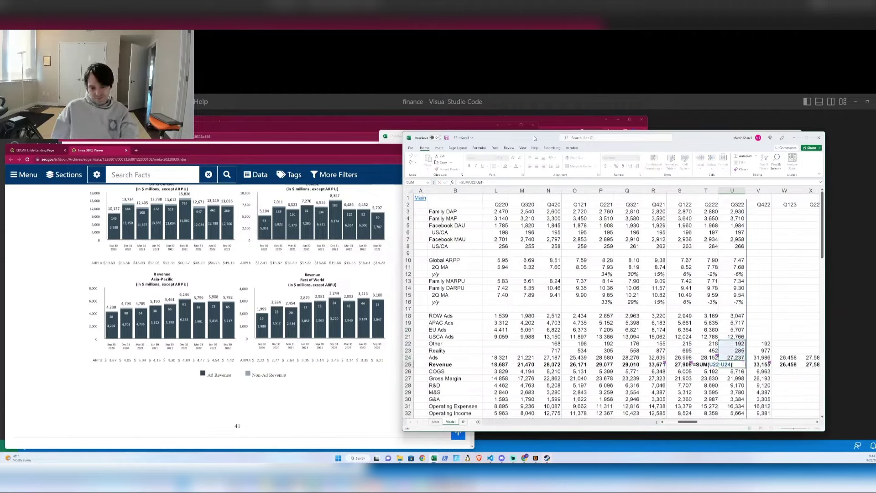
{"action": "key", "text": "Right"}
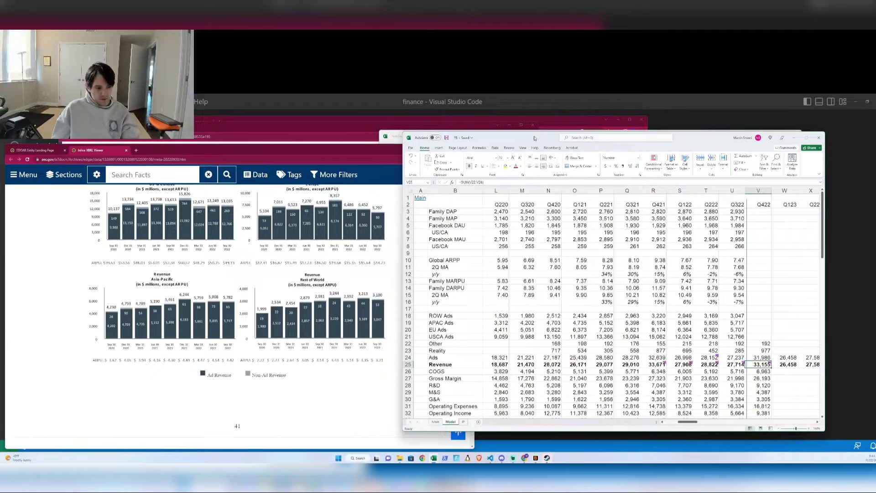
- Find the Results of Operations table in the filing and compare its three-month 2022 figures with the model's Q322 income statement rows
{"action": "left_click", "coordinate": [189, 338]}
{"action": "scroll", "coordinate": [189, 338], "scroll_direction": "down", "scroll_amount": 3}
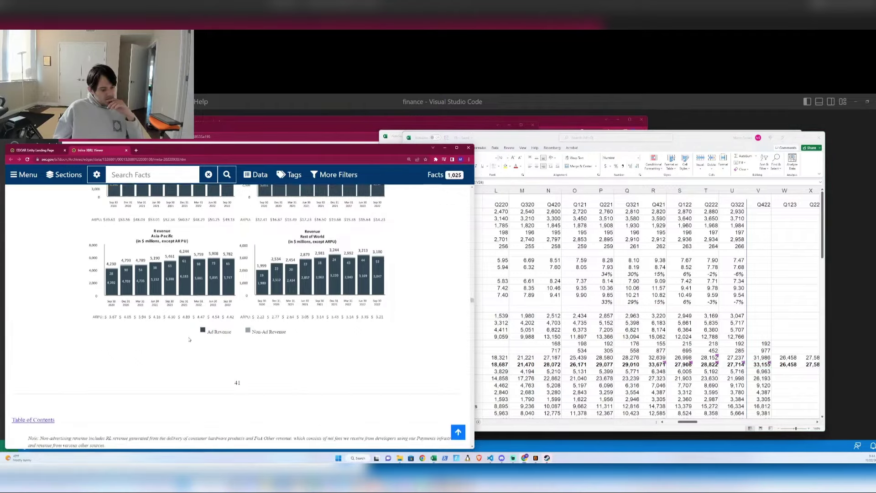
{"action": "scroll", "coordinate": [189, 339], "scroll_direction": "down", "scroll_amount": 3}
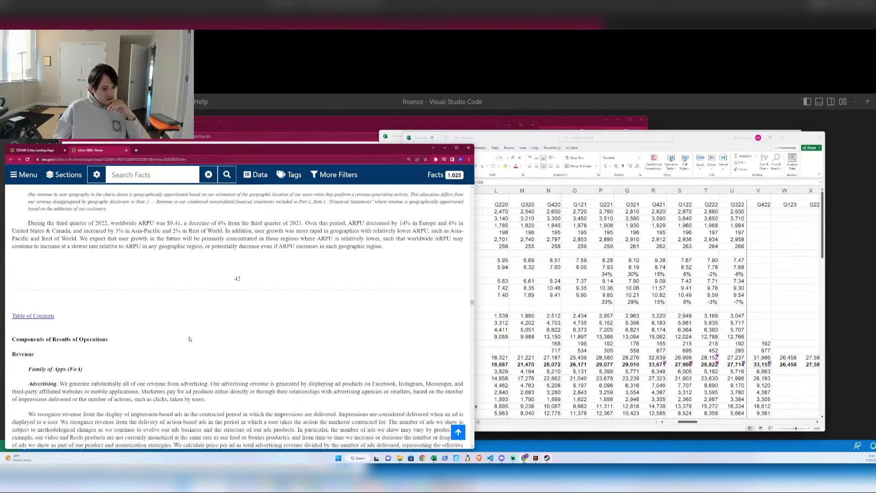
{"action": "scroll", "coordinate": [189, 338], "scroll_direction": "down", "scroll_amount": 10}
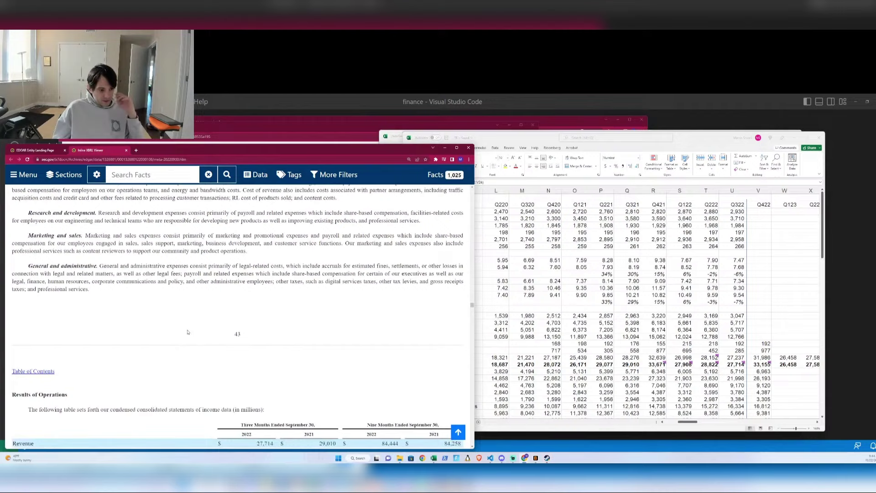
{"action": "scroll", "coordinate": [187, 331], "scroll_direction": "down", "scroll_amount": 4}
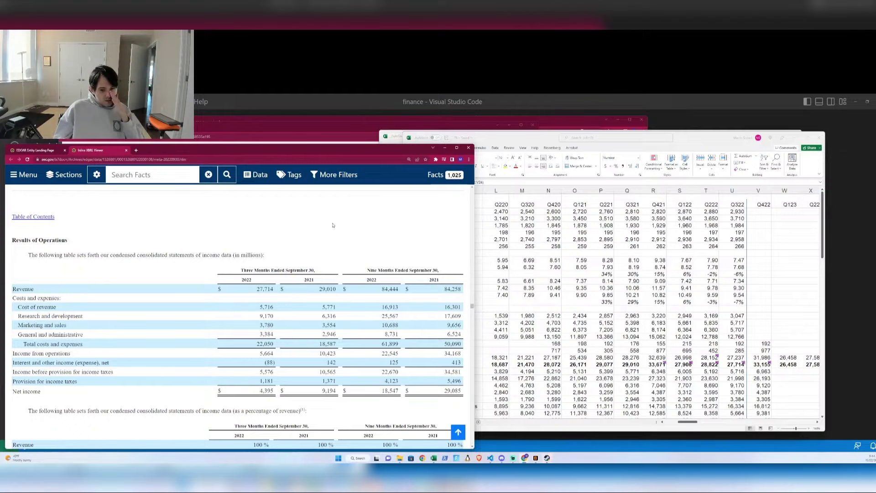
{"action": "key", "text": "alt+Tab"}
{"action": "scroll", "coordinate": [692, 350], "scroll_direction": "down", "scroll_amount": 4}
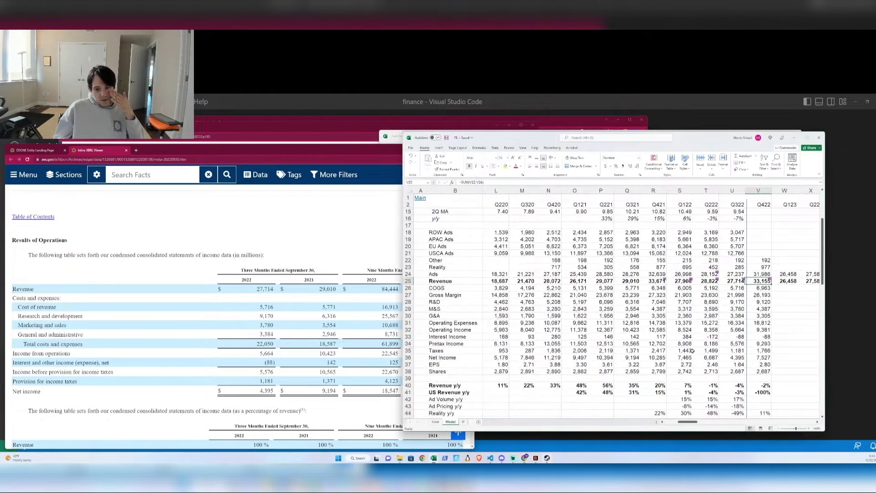
- Look through the filing for the Condensed Consolidated Statements of Cash Flows and its 2022 financing section
{"action": "key", "text": "alt+Tab"}
{"action": "scroll", "coordinate": [310, 315], "scroll_direction": "down", "scroll_amount": 7}
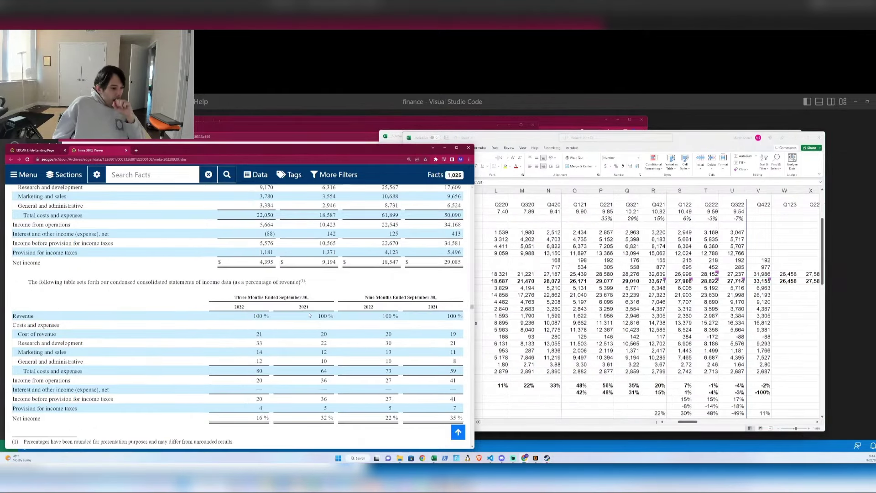
{"action": "scroll", "coordinate": [310, 315], "scroll_direction": "down", "scroll_amount": 4}
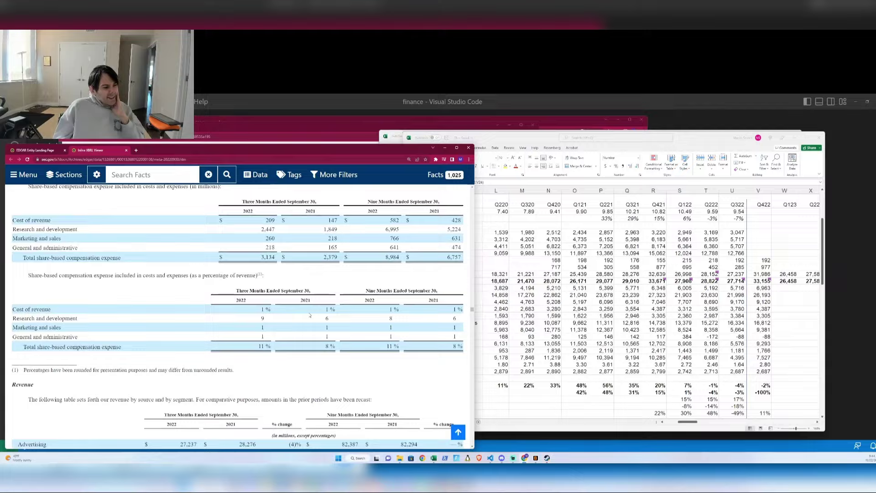
{"action": "scroll", "coordinate": [310, 315], "scroll_direction": "down", "scroll_amount": 6}
{"action": "scroll", "coordinate": [310, 313], "scroll_direction": "up", "scroll_amount": 2}
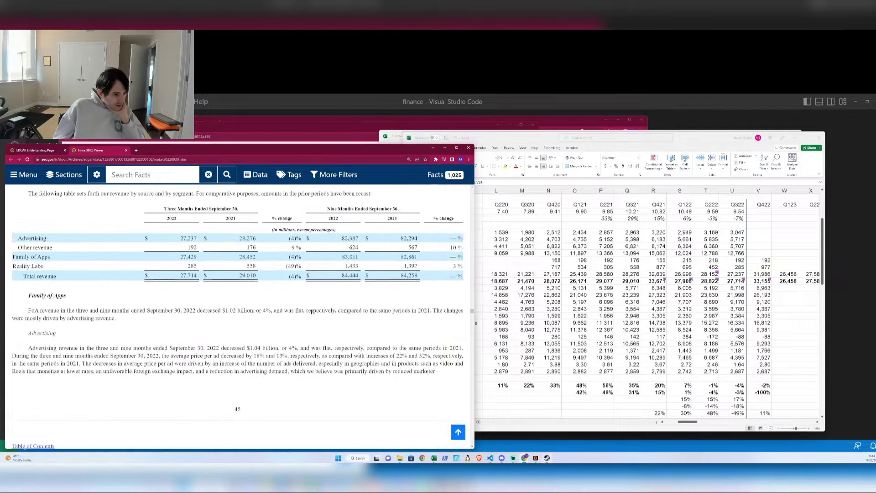
{"action": "scroll", "coordinate": [311, 311], "scroll_direction": "down", "scroll_amount": 20}
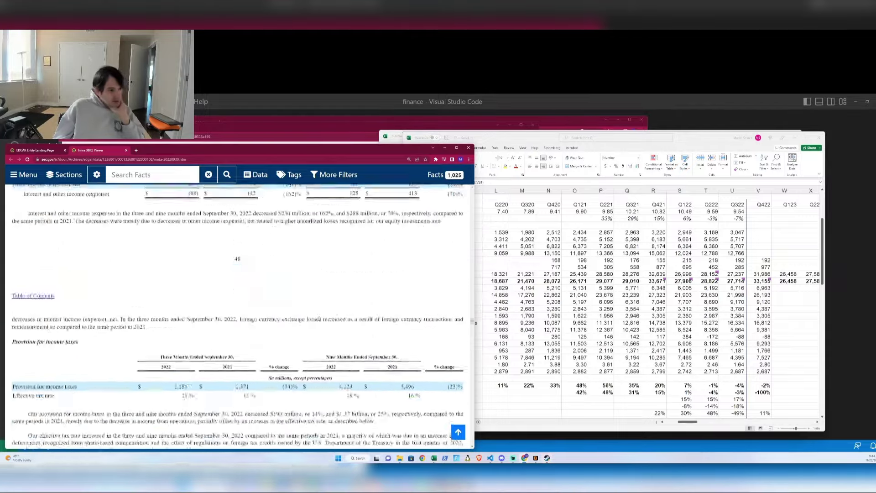
{"action": "scroll", "coordinate": [319, 318], "scroll_direction": "down", "scroll_amount": 20}
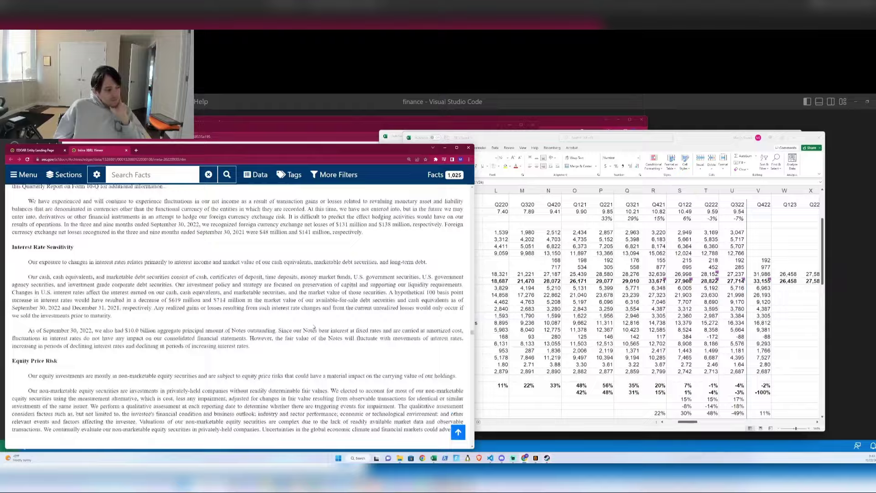
{"action": "scroll", "coordinate": [313, 326], "scroll_direction": "down", "scroll_amount": 20}
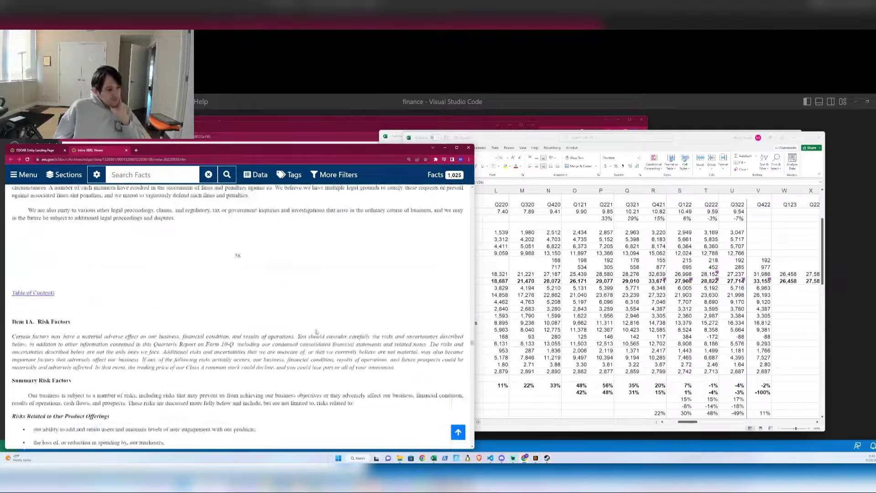
{"action": "scroll", "coordinate": [318, 330], "scroll_direction": "down", "scroll_amount": 10}
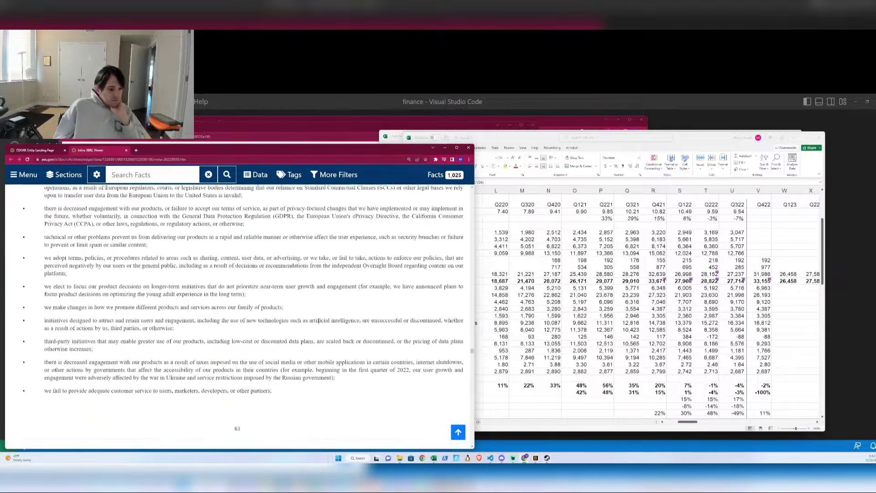
{"action": "scroll", "coordinate": [318, 320], "scroll_direction": "up", "scroll_amount": 1}
{"action": "left_click_drag", "start_coordinate": [471, 352], "coordinate": [486, 452]}
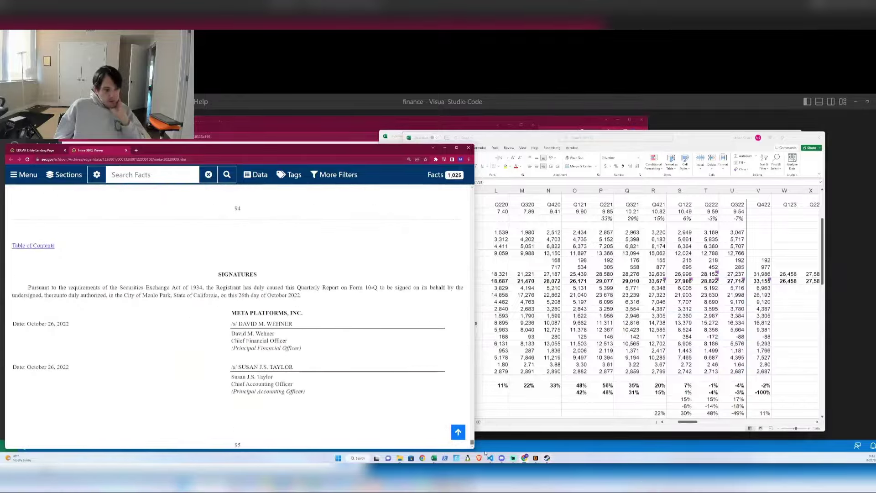
{"action": "left_click", "coordinate": [458, 431]}
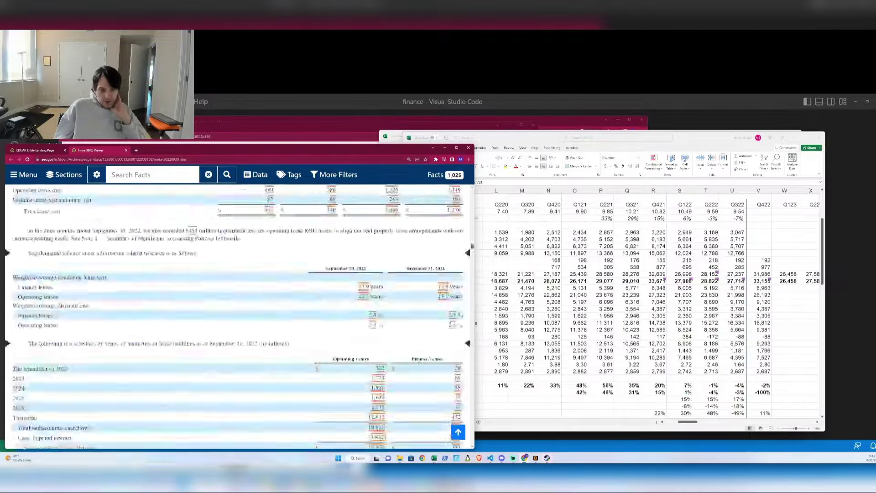
{"action": "scroll", "coordinate": [346, 343], "scroll_direction": "down", "scroll_amount": 15}
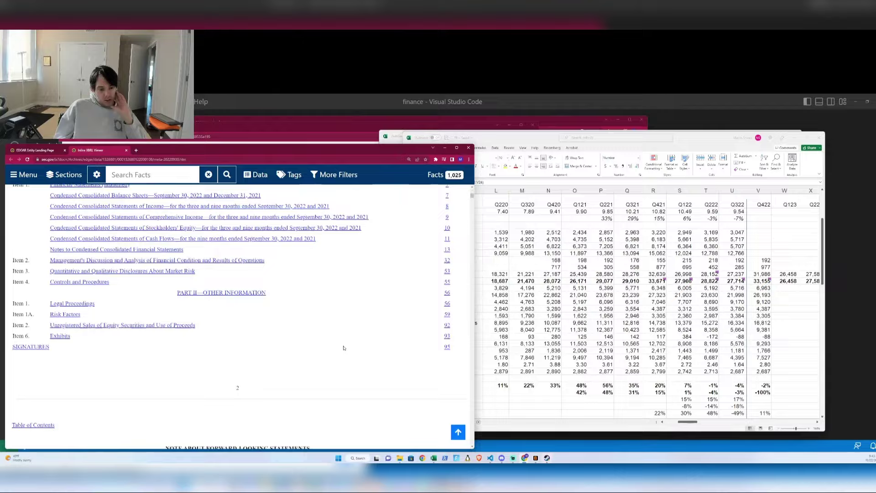
{"action": "scroll", "coordinate": [345, 345], "scroll_direction": "down", "scroll_amount": 10}
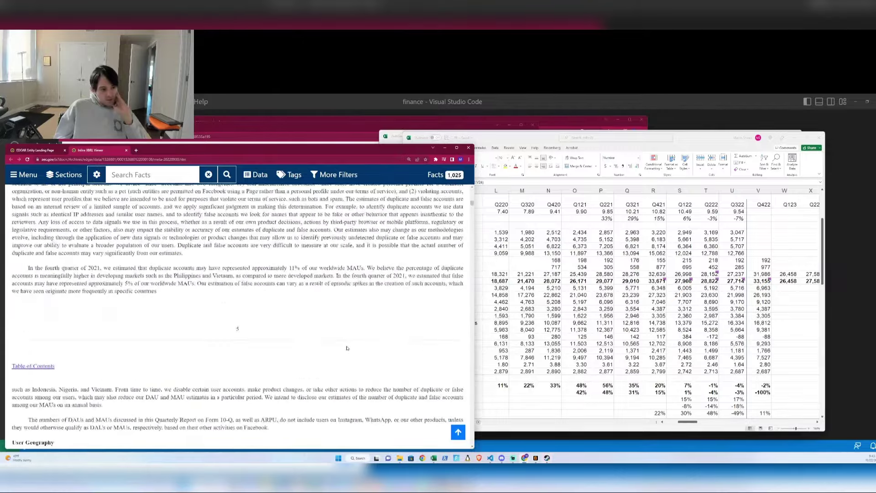
{"action": "scroll", "coordinate": [348, 349], "scroll_direction": "down", "scroll_amount": 12}
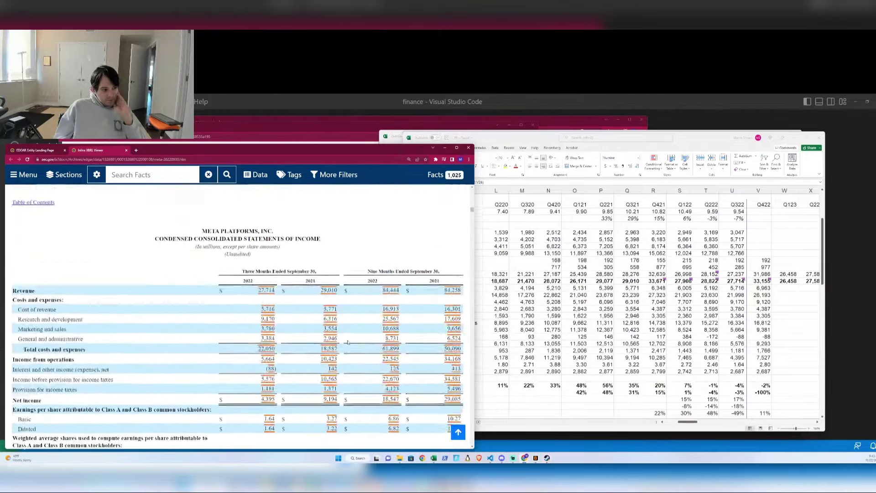
{"action": "scroll", "coordinate": [349, 339], "scroll_direction": "down", "scroll_amount": 12}
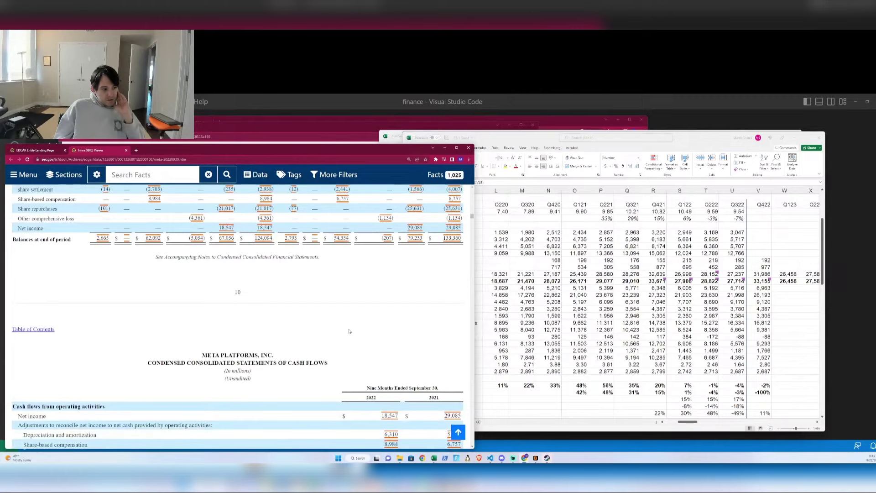
{"action": "scroll", "coordinate": [350, 331], "scroll_direction": "down", "scroll_amount": 7}
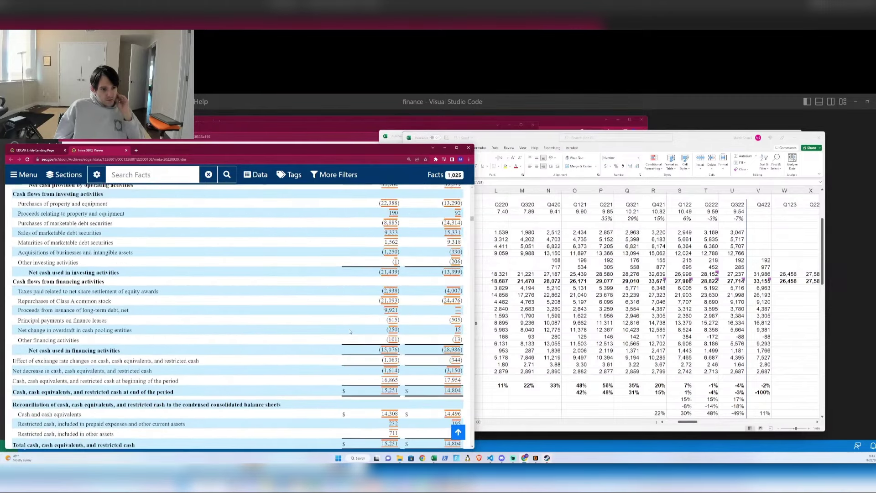
- Select the empty Q322 Other financing cell, U89, and move the workbook window aside to uncover more of the filing's 2022 cash flow column
{"action": "left_click", "coordinate": [714, 356]}
{"action": "scroll", "coordinate": [714, 356], "scroll_direction": "down", "scroll_amount": 8}
{"action": "scroll", "coordinate": [714, 357], "scroll_direction": "down", "scroll_amount": 10}
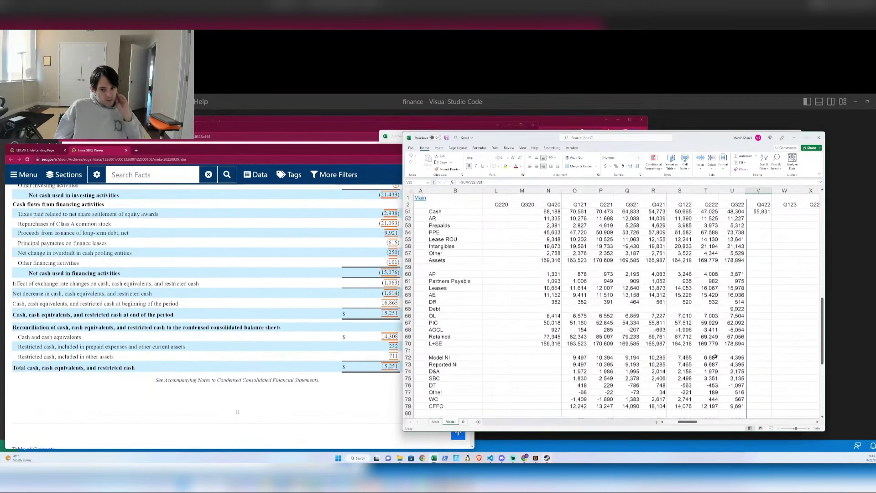
{"action": "left_click", "coordinate": [732, 350]}
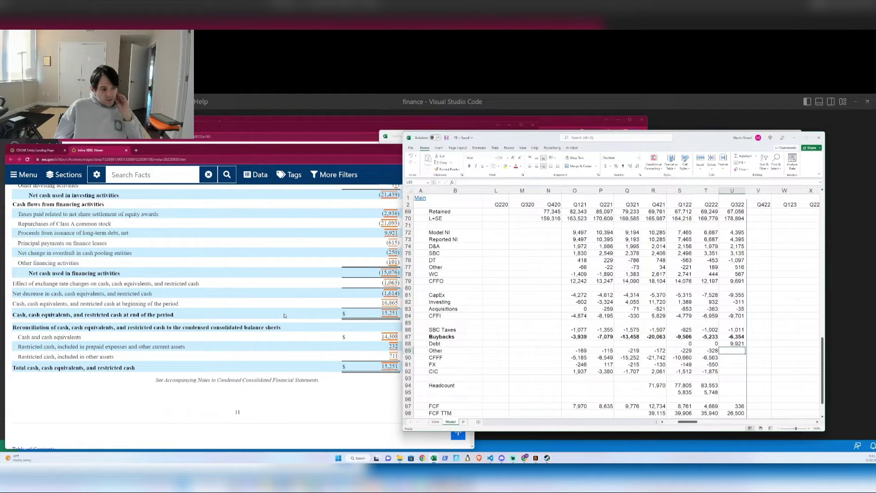
{"action": "left_click", "coordinate": [205, 294]}
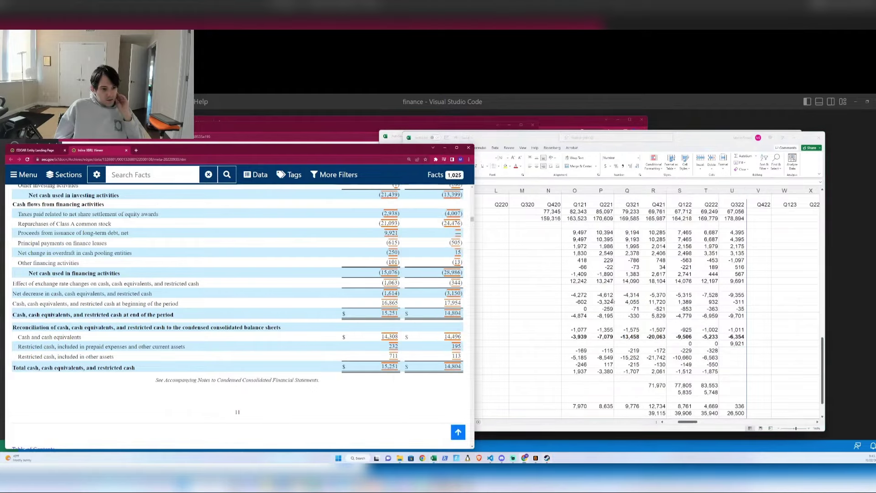
{"action": "left_click_drag", "start_coordinate": [697, 140], "coordinate": [729, 147]}
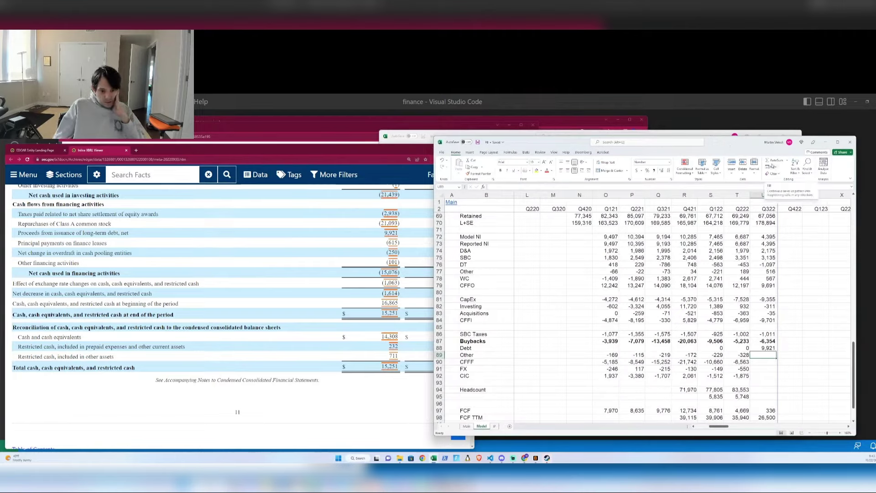
- Enter the Q322 Other financing cash flow in U89 as -615-250-101 minus the Q222 and Q122 amounts
{"action": "type", "text": "-614"}
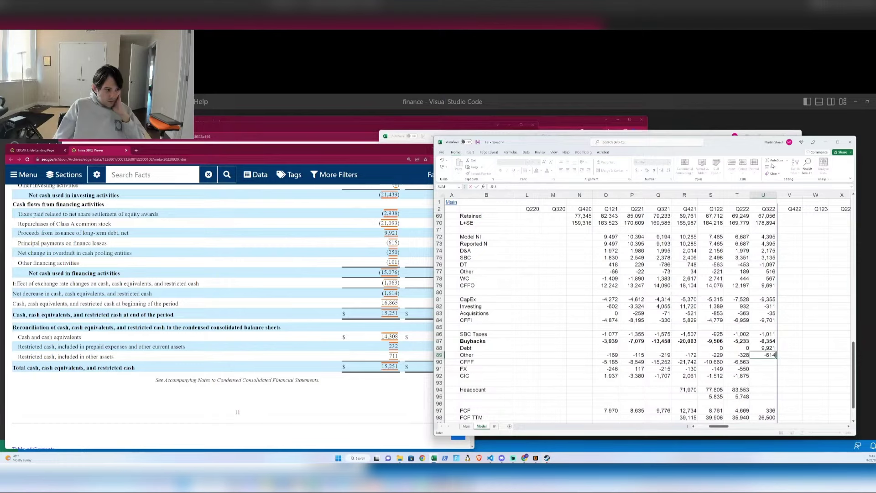
{"action": "key", "text": "BackSpace"}
{"action": "type", "text": "5-"}
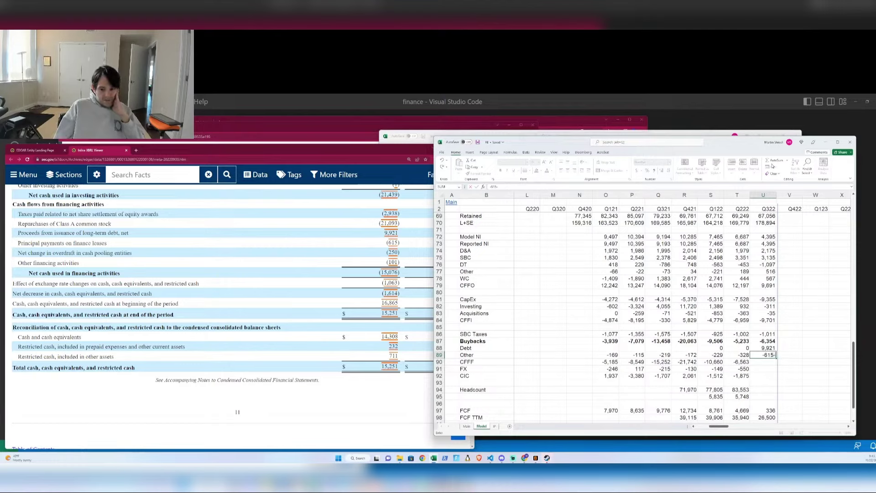
{"action": "type", "text": "250-101-"}
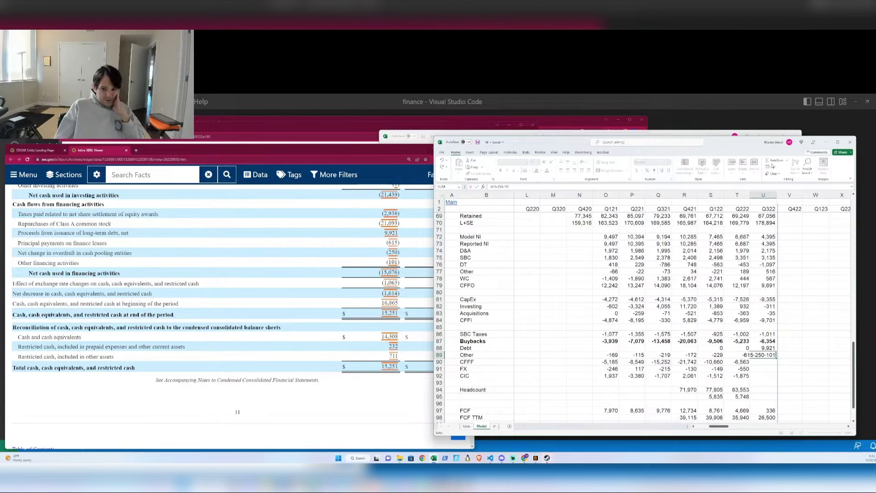
{"action": "key", "text": "Left"}
{"action": "type", "text": "-"}
{"action": "key", "text": "Left"}
{"action": "key", "text": "Left"}
{"action": "key", "text": "Return"}
- Copy the Q222 CFFF formula into U90, save the workbook, and check that it sums U86:U89
{"action": "key", "text": "Left"}
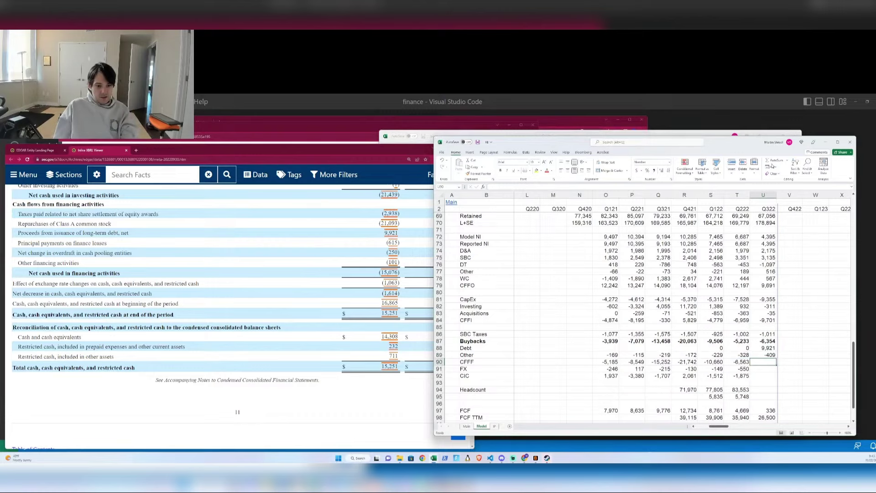
{"action": "key", "text": "ctrl+c"}
{"action": "key", "text": "Right"}
{"action": "key", "text": "ctrl+v"}
{"action": "key", "text": "ctrl+s"}
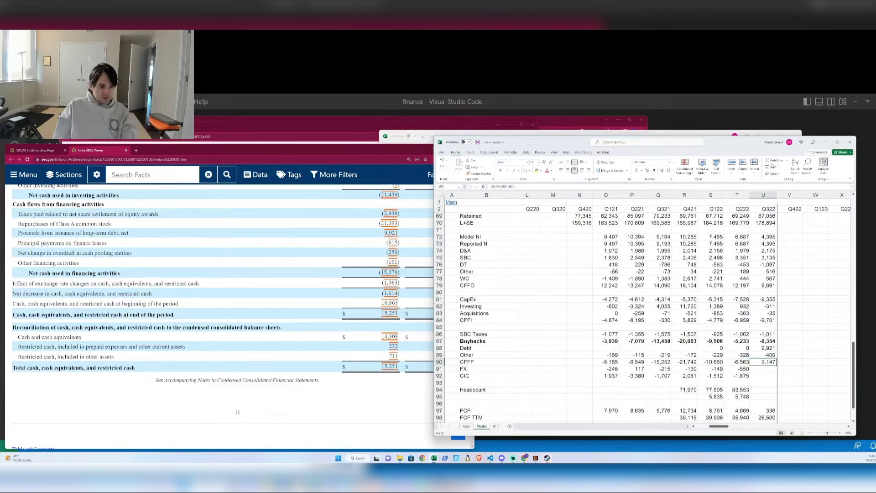
{"action": "left_click", "coordinate": [772, 165]}
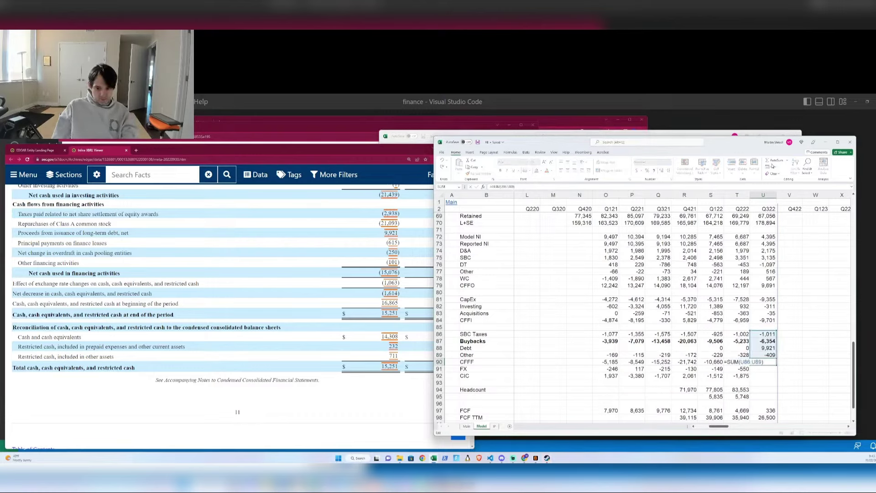
{"action": "left_click", "coordinate": [772, 165]}
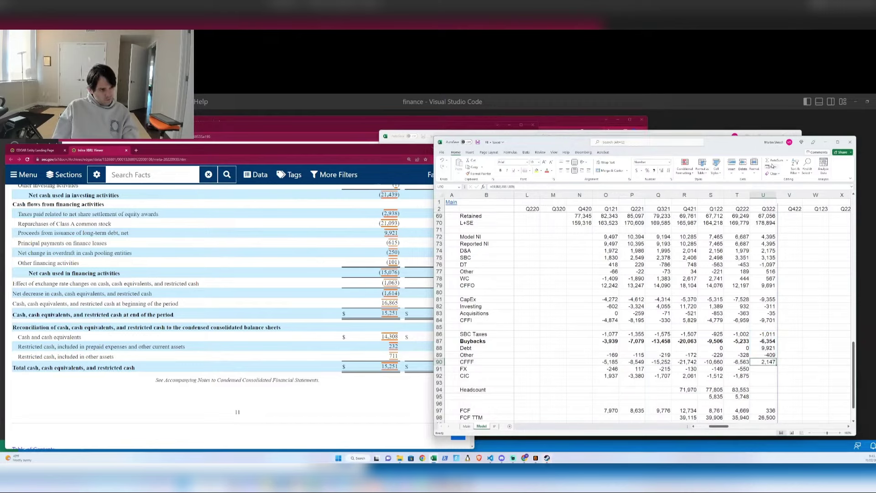
{"action": "key", "text": "shift+Left"}
{"action": "key", "text": "shift+Left"}
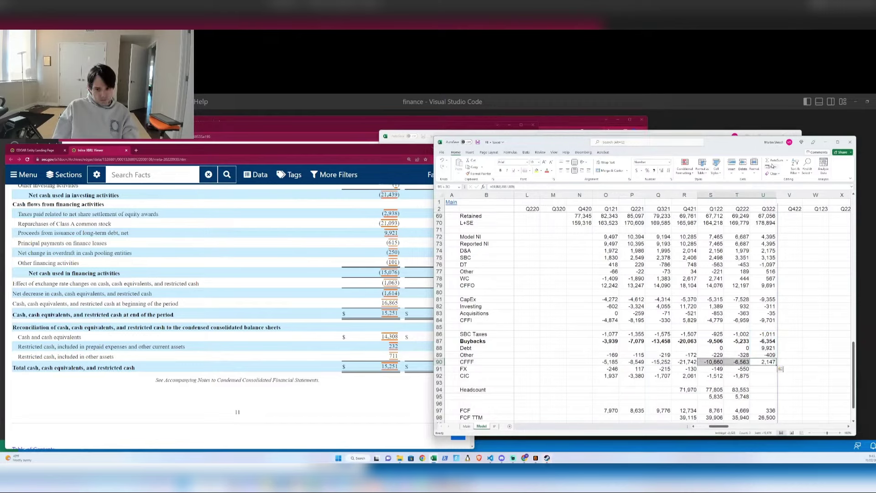
- Enter =-1063-T91-S91 as the Q322 FX effect in U91 and fill the CIC formula from Q222 into U92
{"action": "key", "text": "Down"}
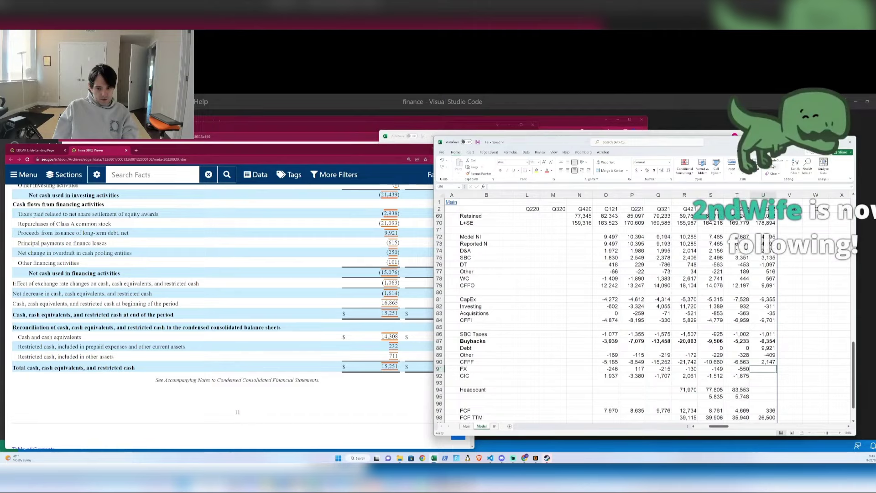
{"action": "type", "text": "=-1063-T91-S91"}
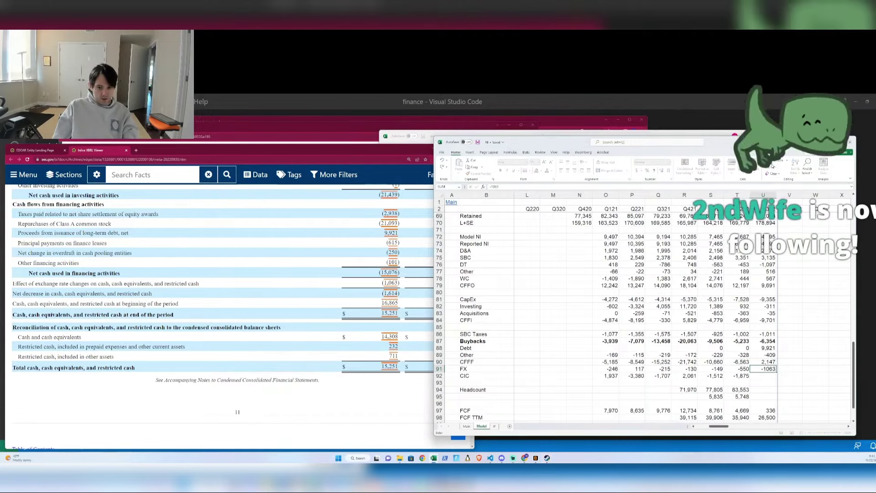
{"action": "key", "text": "Return"}
{"action": "key", "text": "shift+Left"}
{"action": "key", "text": "shift+Left"}
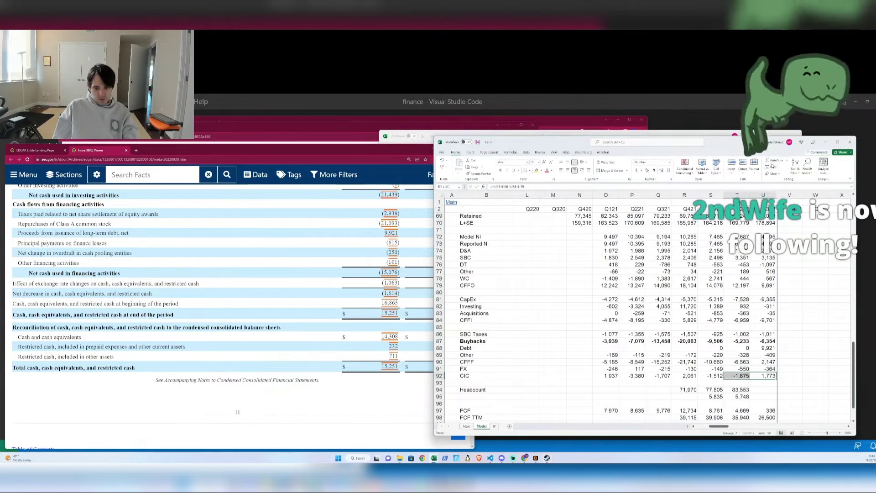
{"action": "key", "text": "ctrl+r"}
- Fill the headcount change formula in row 95 from Q222 into the Q322 column and check the earlier quarters' formulas
{"action": "key", "text": "Down"}
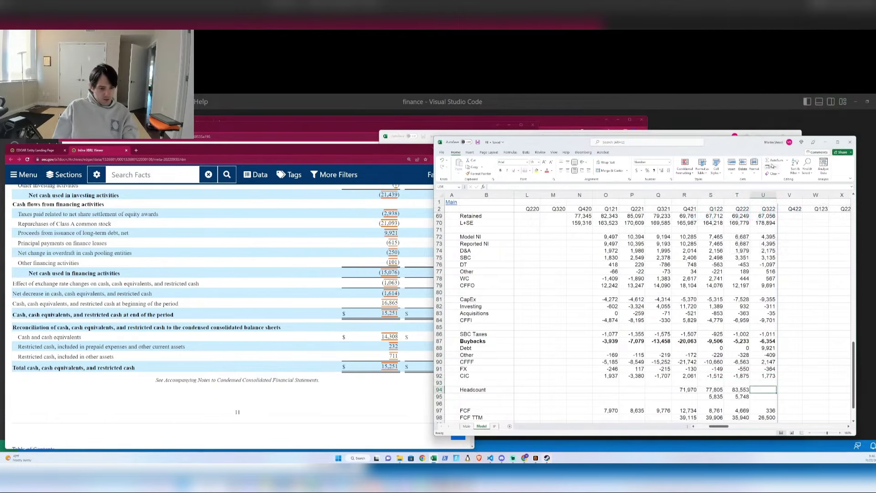
{"action": "key", "text": "Down"}
{"action": "key", "text": "Down"}
{"action": "key", "text": "Left"}
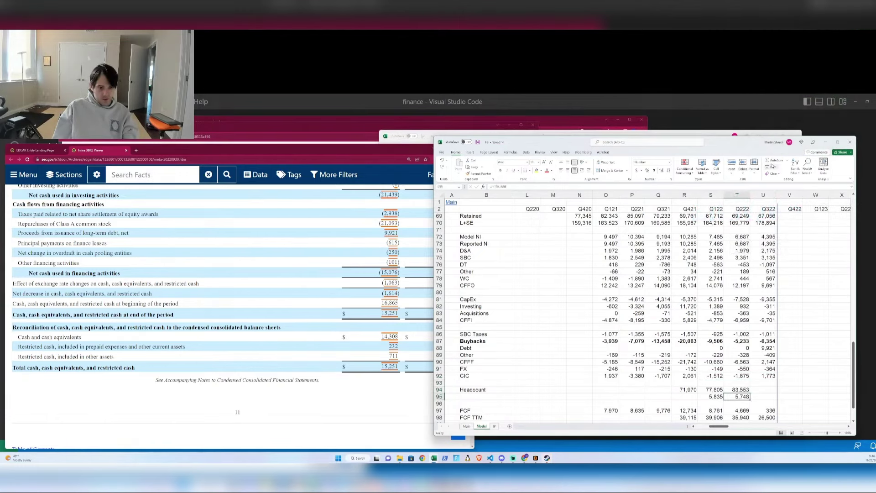
{"action": "key", "text": "Right"}
{"action": "key", "text": "ctrl+r"}
{"action": "key", "text": "Left"}
{"action": "key", "text": "Left"}
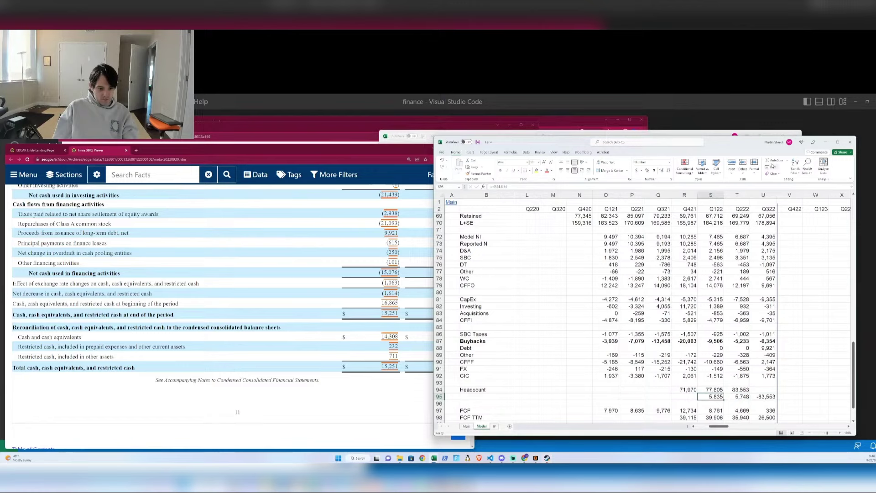
{"action": "key", "text": "Right"}
{"action": "key", "text": "Left"}
- Label row 95 beneath Headcount as "Change q/q", indented in column B
{"action": "key", "text": "Home"}
{"action": "key", "text": "Right"}
{"action": "type", "text": "Chang"}
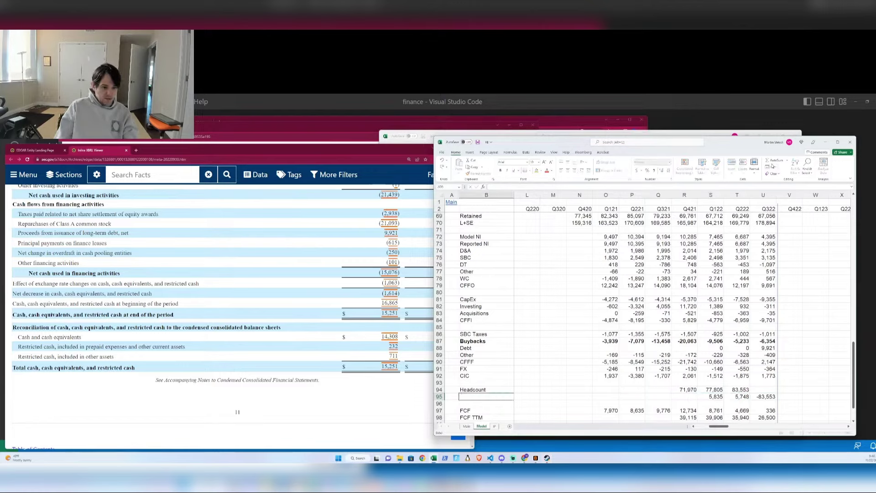
{"action": "type", "text": "e"}
{"action": "key", "text": "Return"}
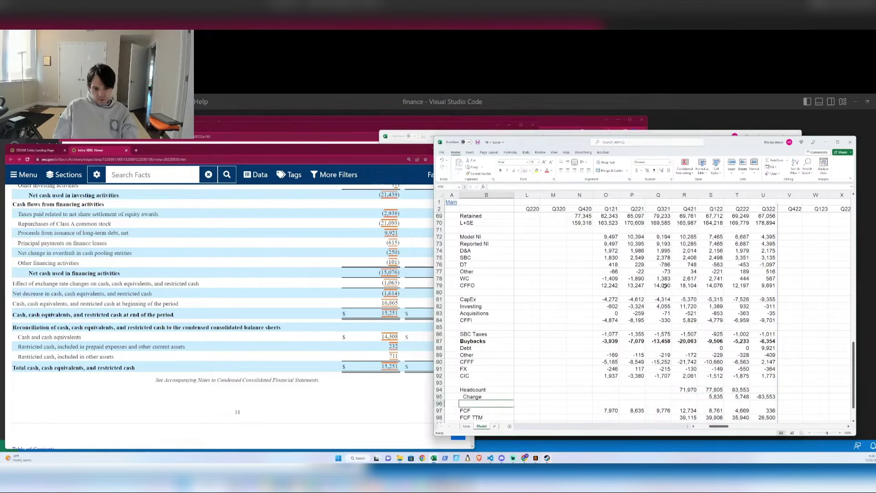
{"action": "key", "text": "Up"}
{"action": "key", "text": "F2"}
{"action": "type", "text": "q/q"}
{"action": "key", "text": "Return"}
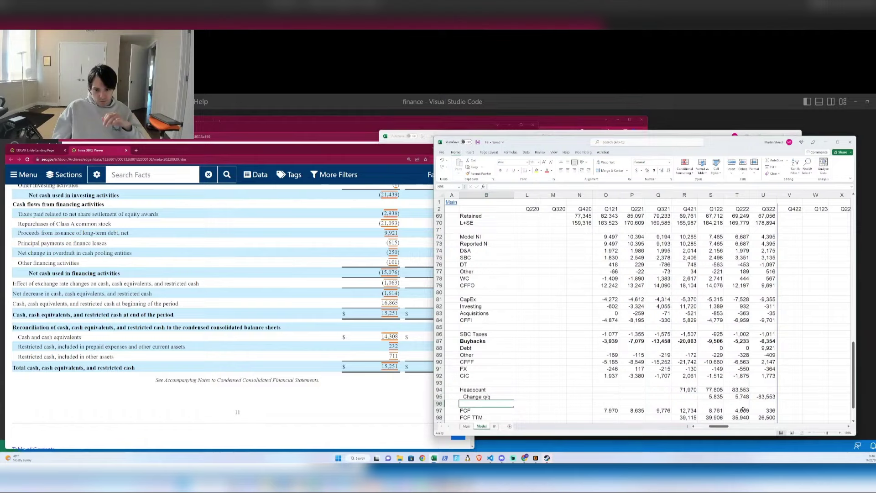
- Search the Q3 2022 10-Q for "headcount" to find the company's headcount as of September 30, 2022
{"action": "left_click", "coordinate": [341, 315]}
{"action": "key", "text": "ctrl+f"}
{"action": "type", "text": "headcou"}
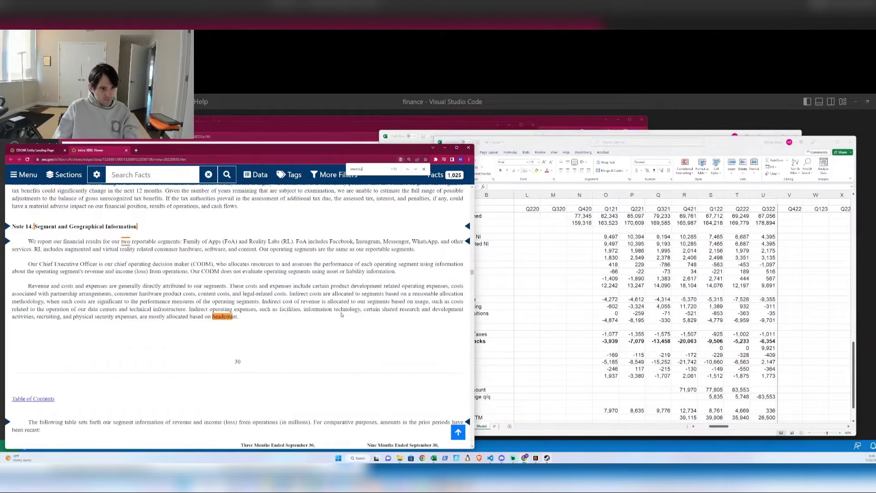
{"action": "type", "text": "nt"}
{"action": "key", "text": "Return"}
{"action": "key", "text": "Escape"}
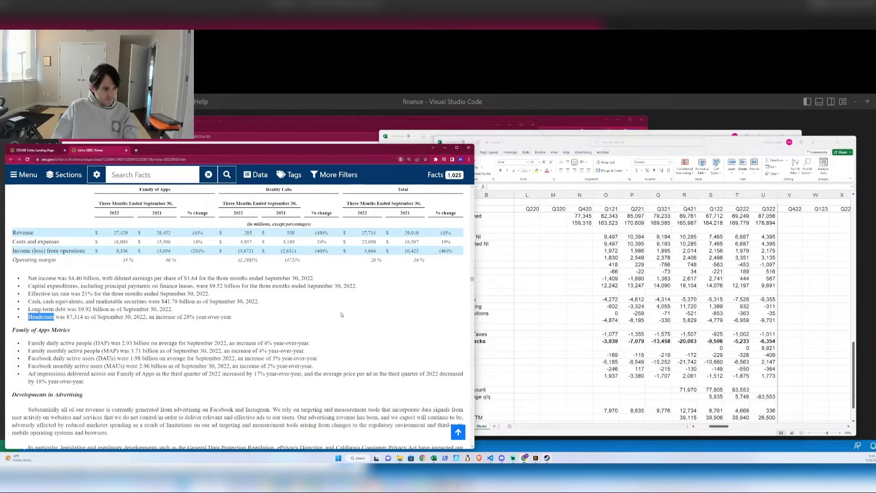
- Enter 87314 as the Q322 Headcount in U94, save the workbook, and check the row's earlier quarters
{"action": "key", "text": "alt+Tab"}
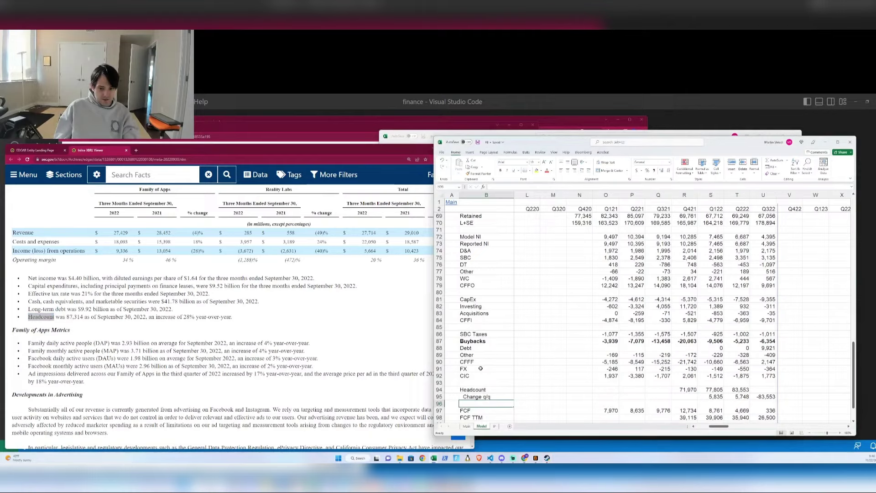
{"action": "left_click", "coordinate": [767, 390]}
{"action": "type", "text": "87314"}
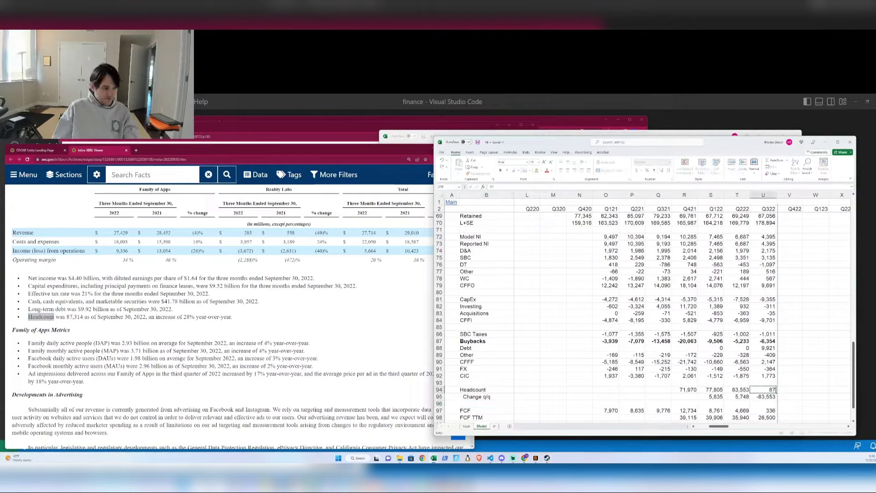
{"action": "key", "text": "Return"}
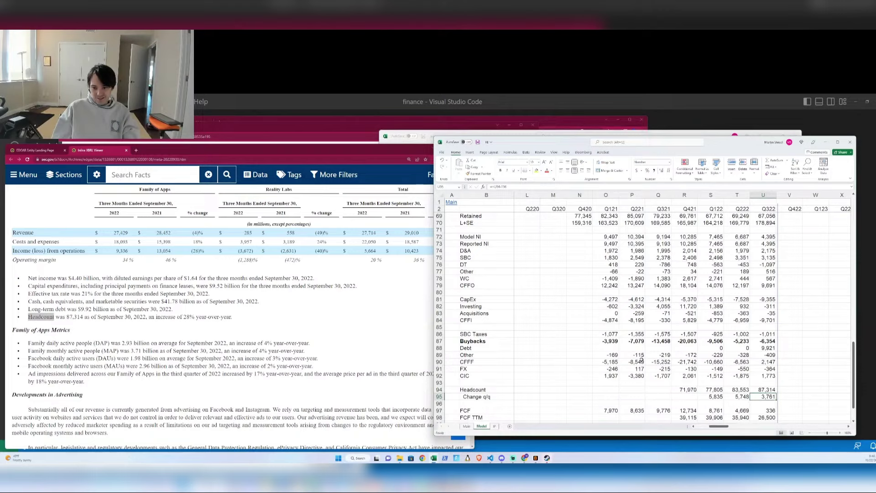
{"action": "key", "text": "Left"}
{"action": "key", "text": "Up"}
{"action": "key", "text": "ctrl+s"}
{"action": "key", "text": "Right"}
{"action": "key", "text": "ctrl+Left"}
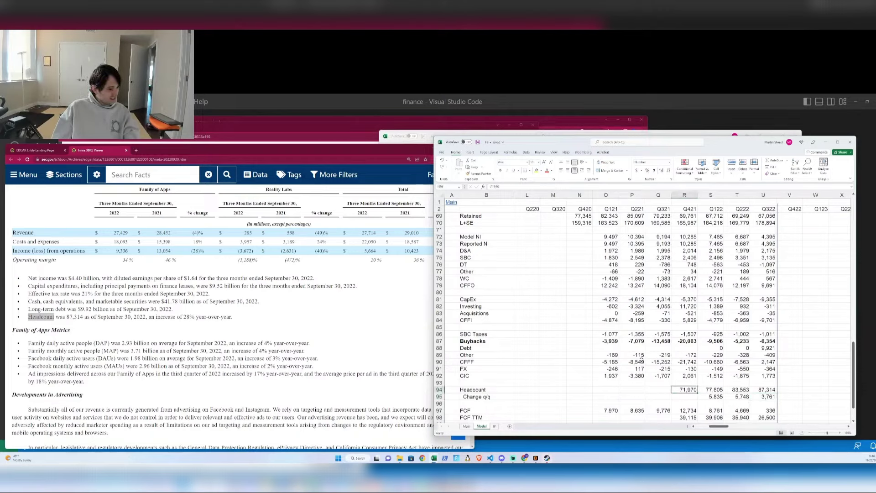
{"action": "key", "text": "ctrl+Right"}
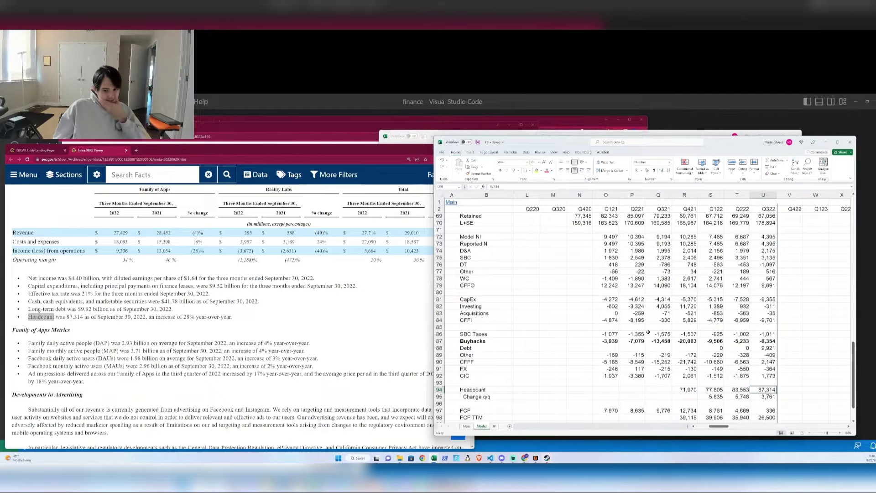
- Leave the 10-Q, open Meta's November 9, 2022 8-K from its EDGAR filings, and read the layoff announcement under Item 7.01
{"action": "left_click", "coordinate": [214, 341]}
{"action": "scroll", "coordinate": [187, 337], "scroll_direction": "down", "scroll_amount": 15}
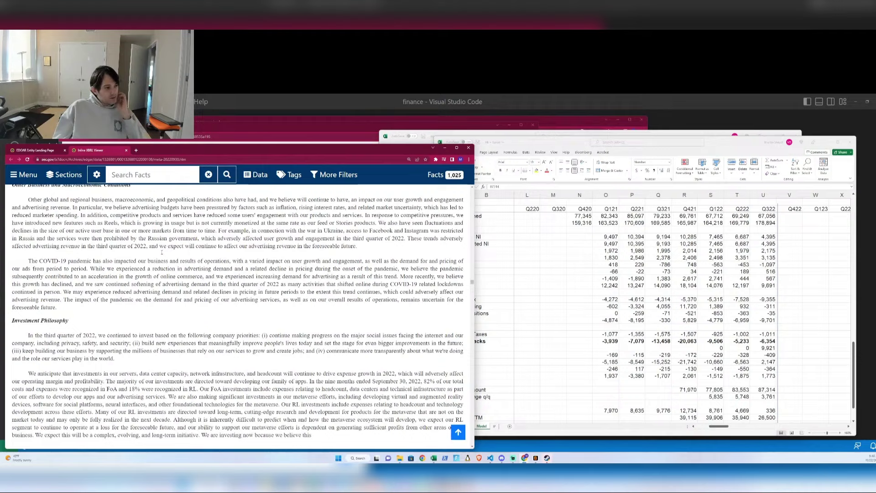
{"action": "left_click", "coordinate": [126, 151]}
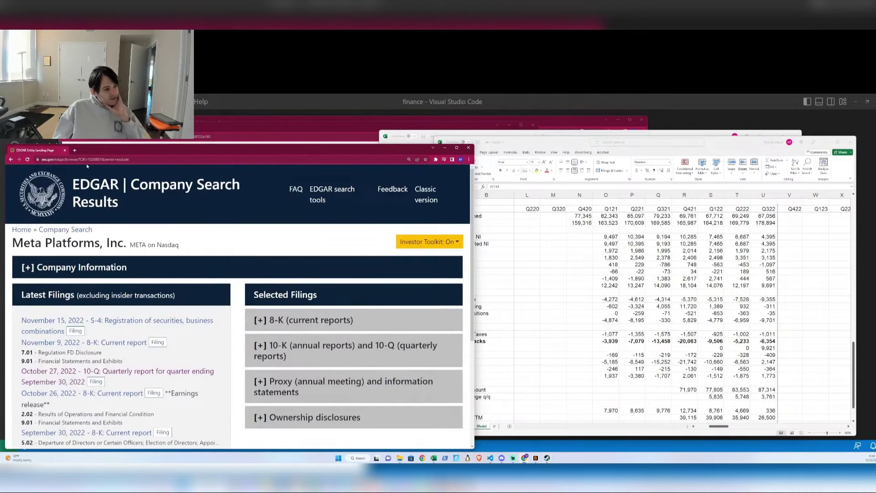
{"action": "left_click", "coordinate": [132, 342]}
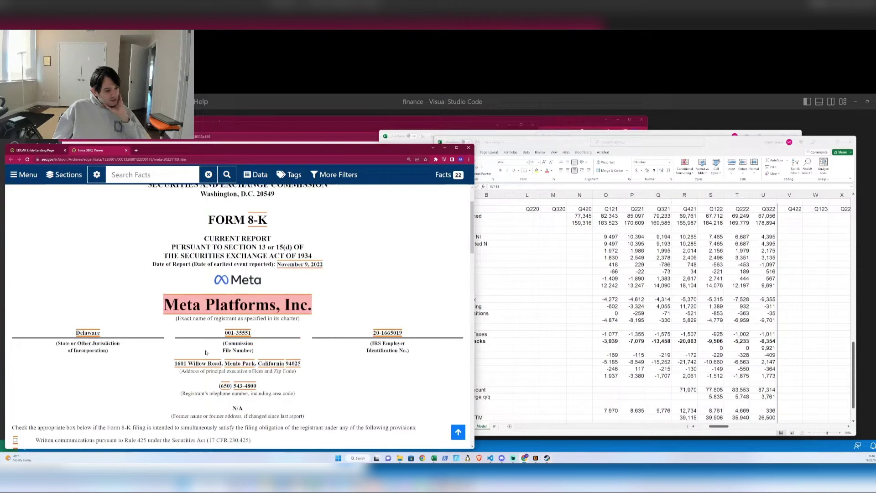
{"action": "scroll", "coordinate": [204, 338], "scroll_direction": "down", "scroll_amount": 5}
{"action": "scroll", "coordinate": [205, 337], "scroll_direction": "down", "scroll_amount": 3}
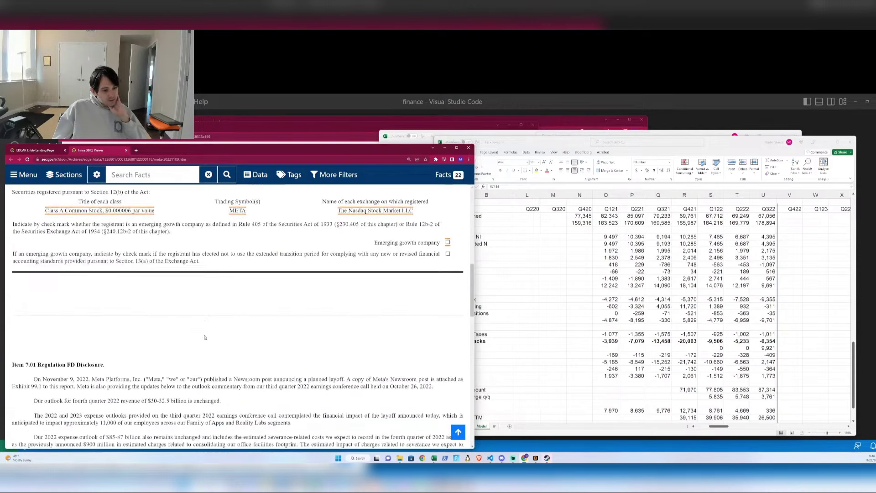
{"action": "left_click_drag", "start_coordinate": [60, 244], "coordinate": [347, 244]}
{"action": "left_click", "coordinate": [347, 244]}
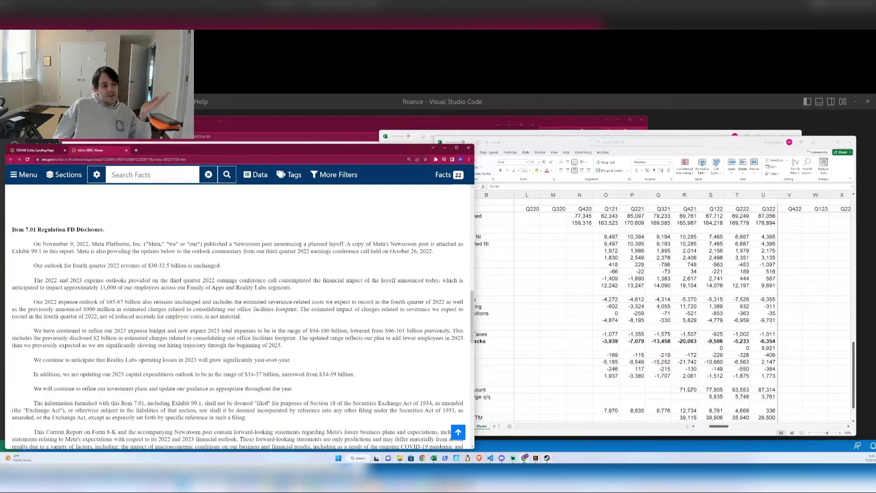
- Go back to the model's Headcount row, review the recent quarters, and select the empty Q422 cell V94
{"action": "left_click", "coordinate": [758, 389]}
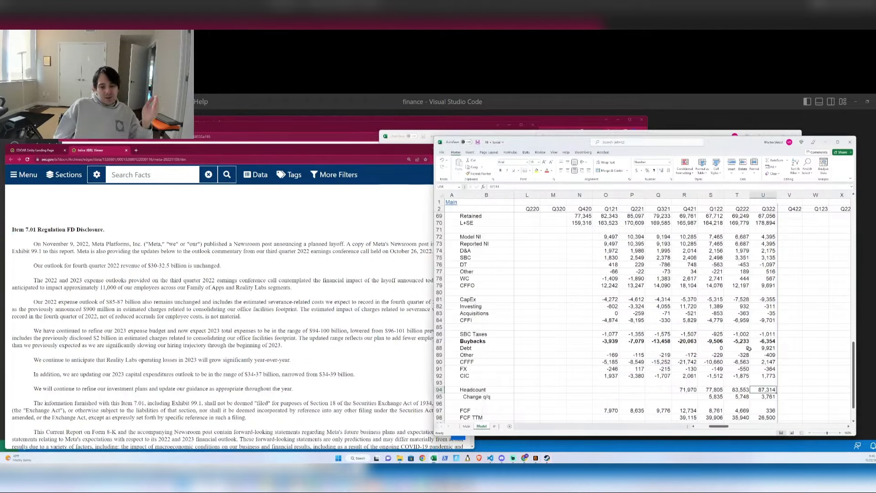
{"action": "scroll", "coordinate": [737, 316], "scroll_direction": "down", "scroll_amount": 6}
{"action": "scroll", "coordinate": [698, 301], "scroll_direction": "up", "scroll_amount": 2, "text": "ctrl"}
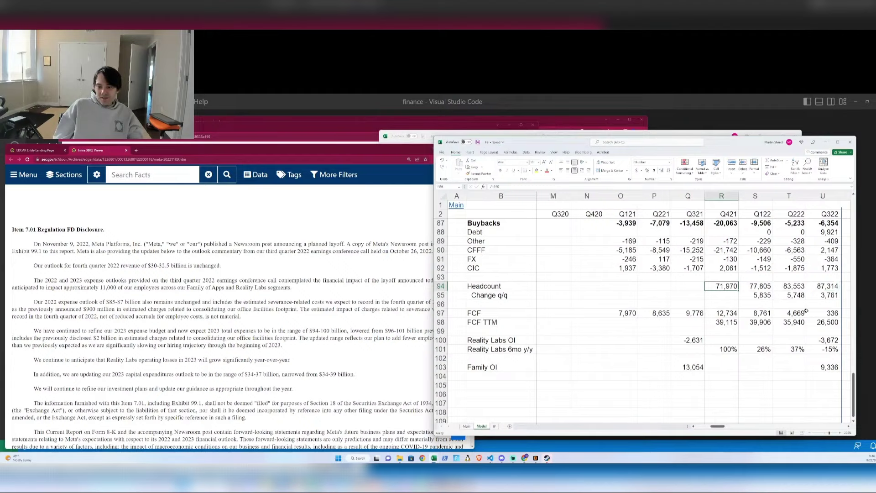
{"action": "scroll", "coordinate": [754, 298], "scroll_direction": "right", "scroll_amount": 3}
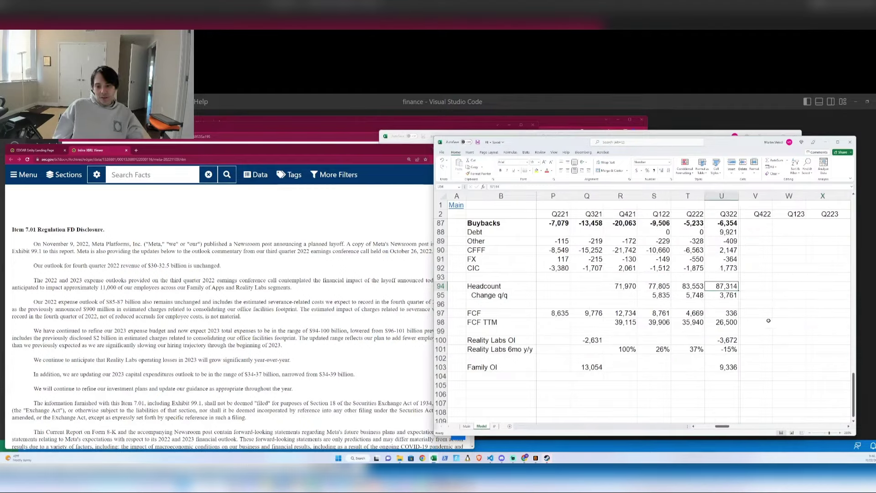
{"action": "left_click", "coordinate": [767, 284]}
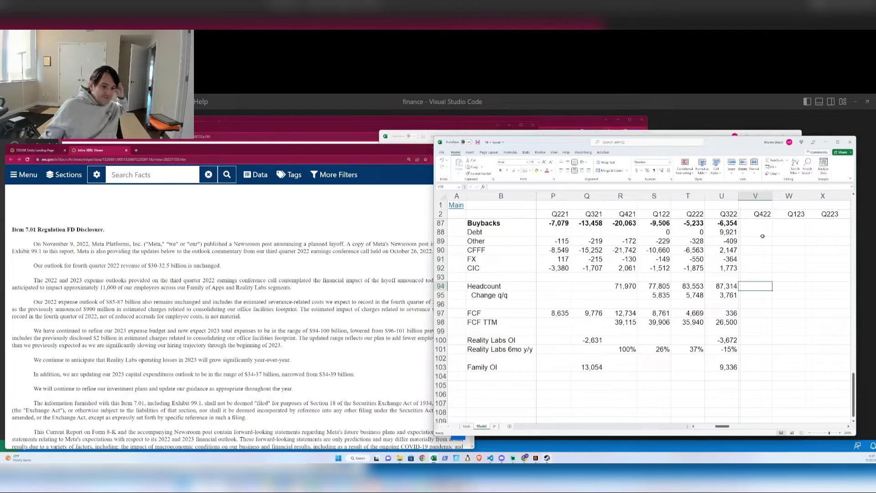
- Read the 8-K's Item 7.01 paragraphs on the layoff's financial impact and the 2023 expense outlook
{"action": "left_click", "coordinate": [250, 274]}
{"action": "left_click_drag", "start_coordinate": [30, 282], "coordinate": [333, 287]}
{"action": "left_click", "coordinate": [352, 295]}
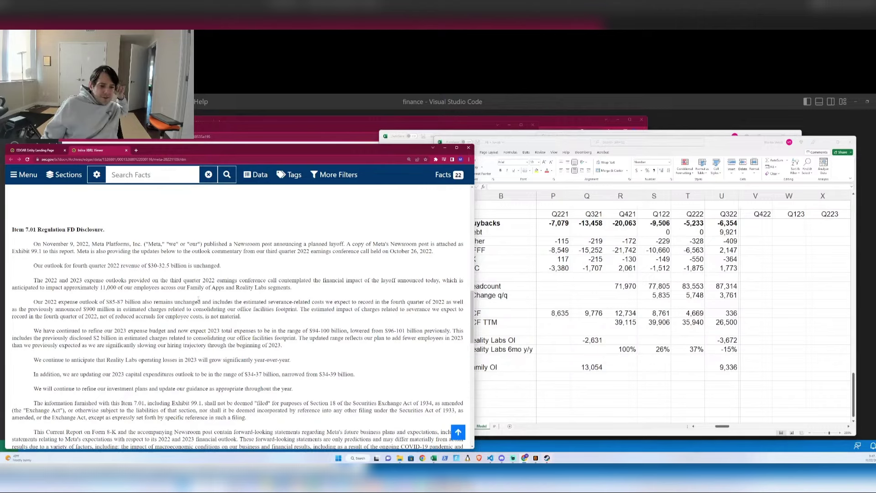
{"action": "left_click_drag", "start_coordinate": [82, 332], "coordinate": [307, 352]}
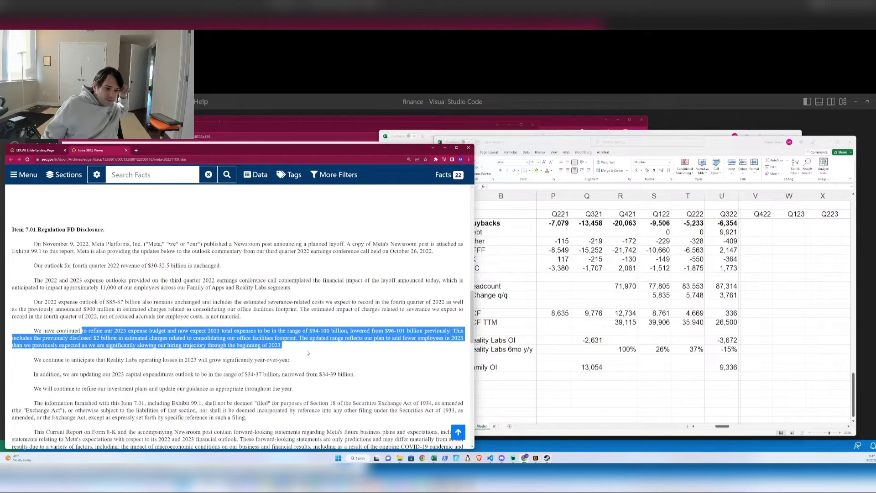
{"action": "left_click", "coordinate": [306, 352]}
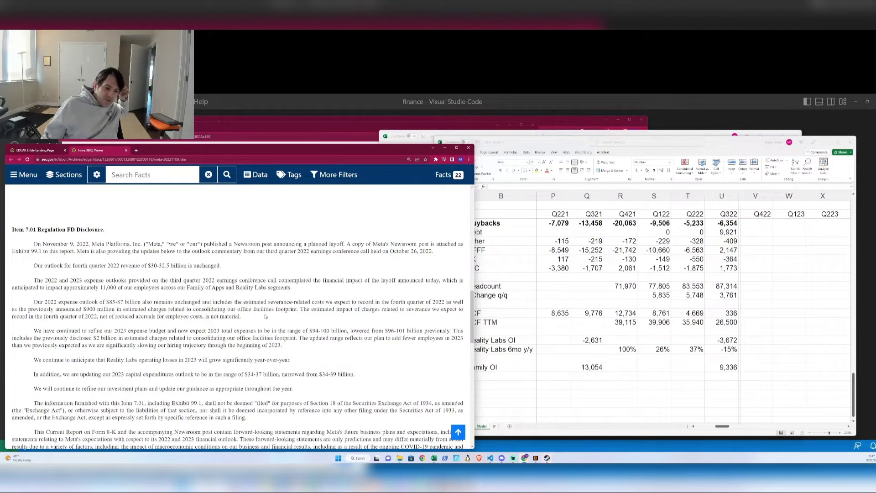
- Open Exhibit 99.1, the newsroom post dated November 9, 2022, from the 8-K and read its opening lines
{"action": "scroll", "coordinate": [265, 315], "scroll_direction": "down", "scroll_amount": 5}
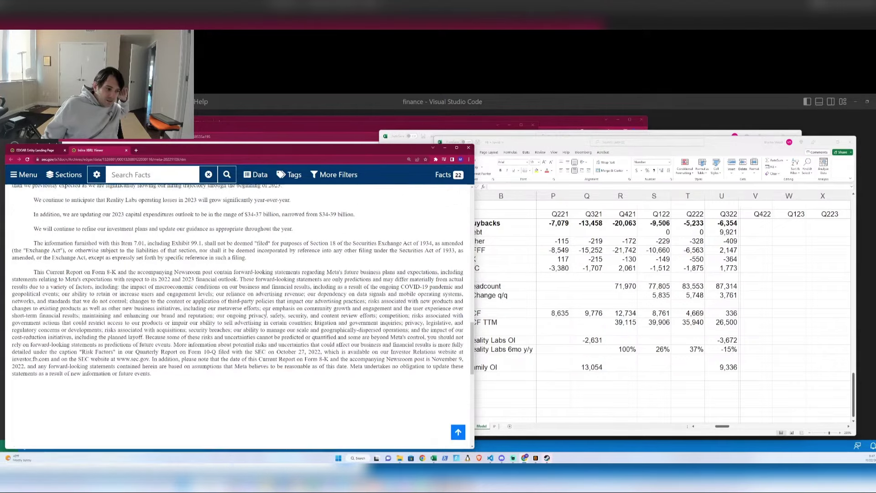
{"action": "scroll", "coordinate": [267, 315], "scroll_direction": "down", "scroll_amount": 3}
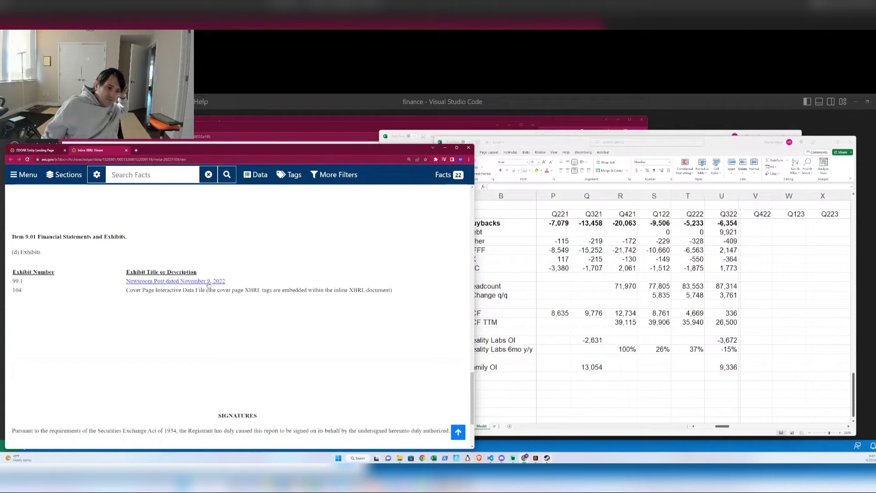
{"action": "left_click", "coordinate": [205, 281]}
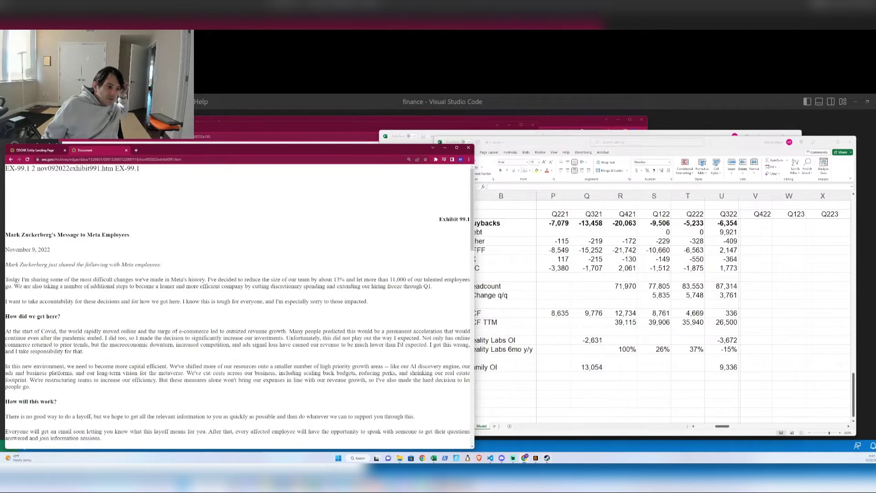
{"action": "left_click_drag", "start_coordinate": [18, 264], "coordinate": [173, 268]}
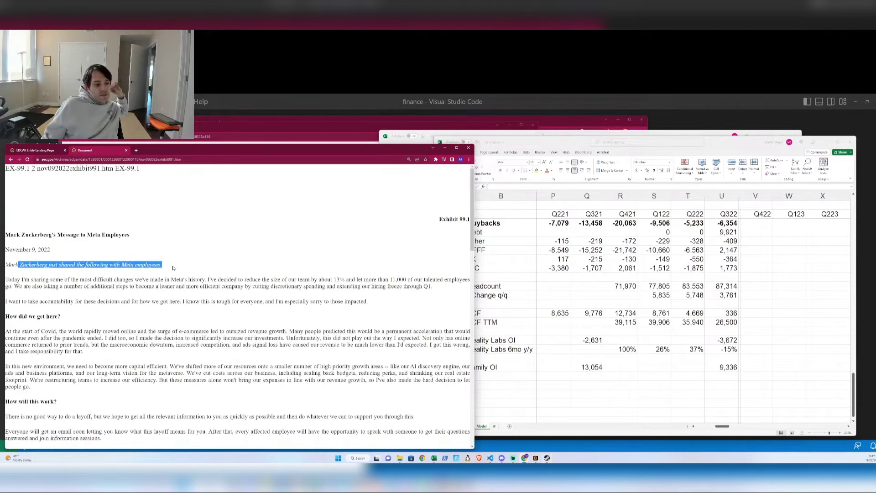
{"action": "left_click", "coordinate": [204, 293]}
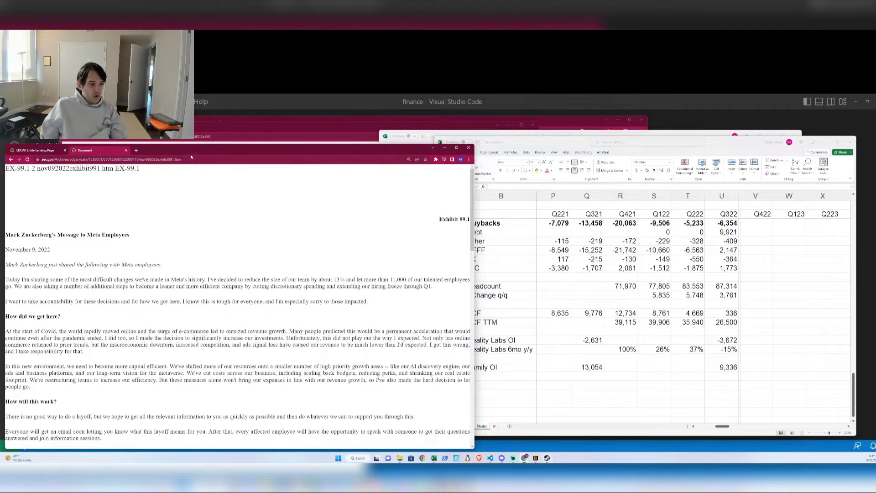
- Read through the Exhibit 99.1 message to employees, covering the layoff reasons, US severance details, other cost changes and the way forward
{"action": "left_click_drag", "start_coordinate": [183, 152], "coordinate": [214, 149]}
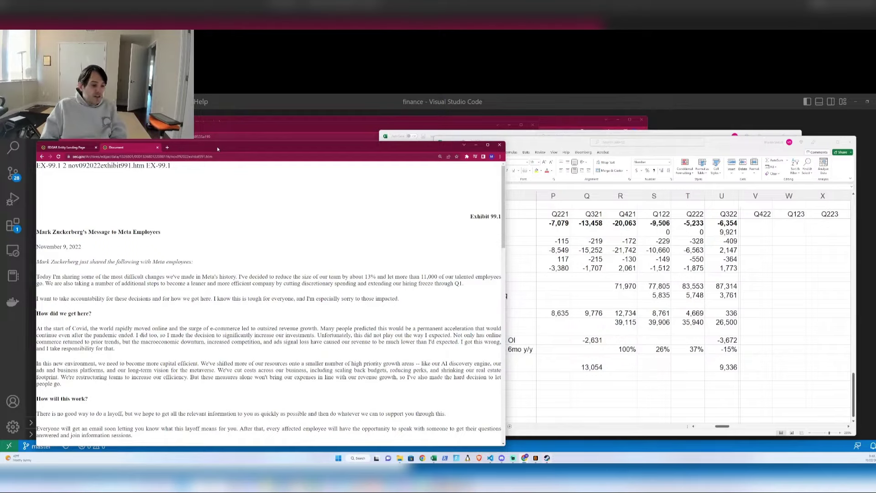
{"action": "key", "text": "Down"}
{"action": "key", "text": "Down"}
{"action": "key", "text": "Down"}
{"action": "key", "text": "Down"}
{"action": "key", "text": "Down"}
{"action": "key", "text": "Down"}
{"action": "key", "text": "Down"}
{"action": "key", "text": "Down"}
{"action": "key", "text": "Down"}
{"action": "key", "text": "Down"}
{"action": "key", "text": "Down"}
{"action": "key", "text": "Down"}
{"action": "key", "text": "Down"}
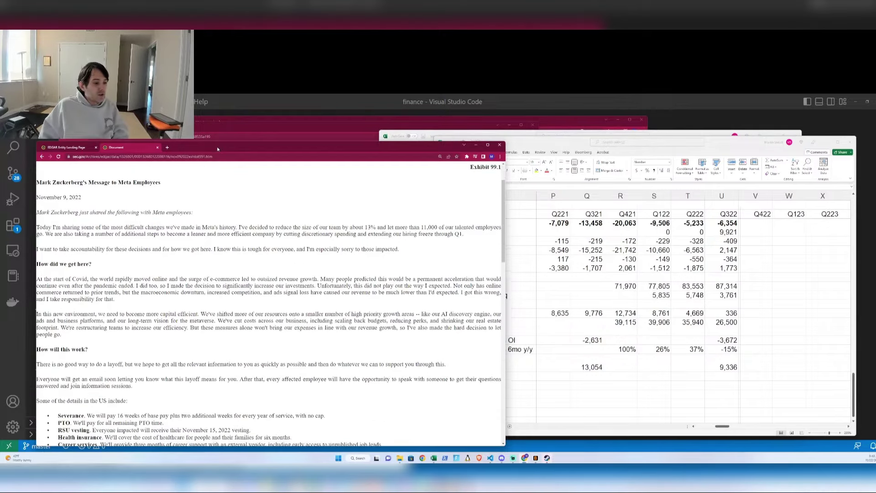
{"action": "key", "text": "Down"}
{"action": "key", "text": "Down"}
{"action": "key", "text": "Down"}
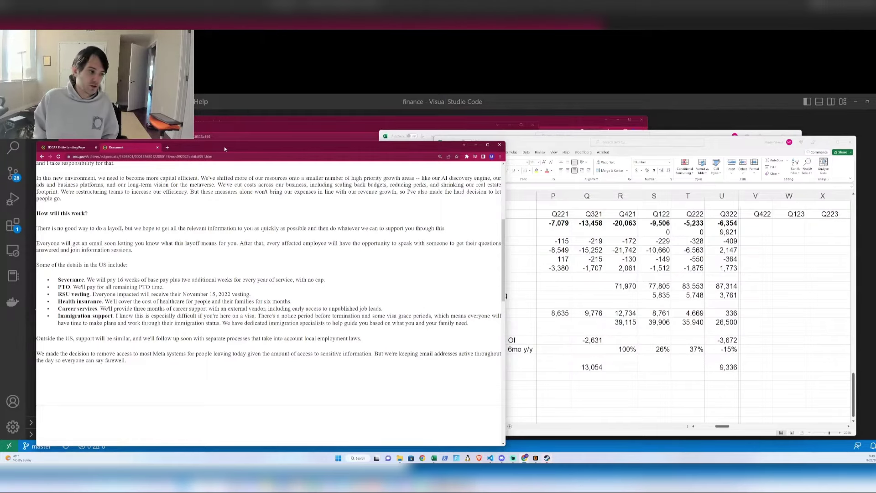
{"action": "key", "text": "Down"}
{"action": "key", "text": "Down"}
{"action": "key", "text": "Down"}
{"action": "key", "text": "Down"}
{"action": "key", "text": "Down"}
{"action": "key", "text": "Down"}
{"action": "key", "text": "Down"}
{"action": "key", "text": "Down"}
{"action": "key", "text": "Down"}
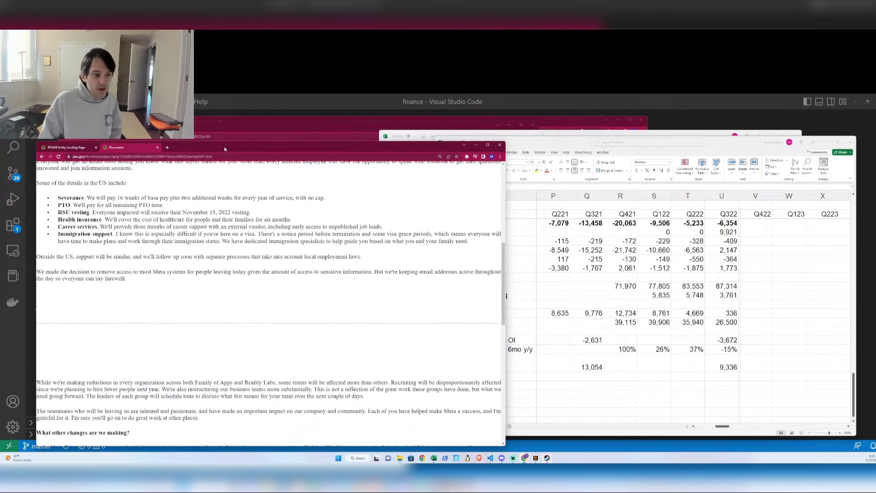
{"action": "key", "text": "Up"}
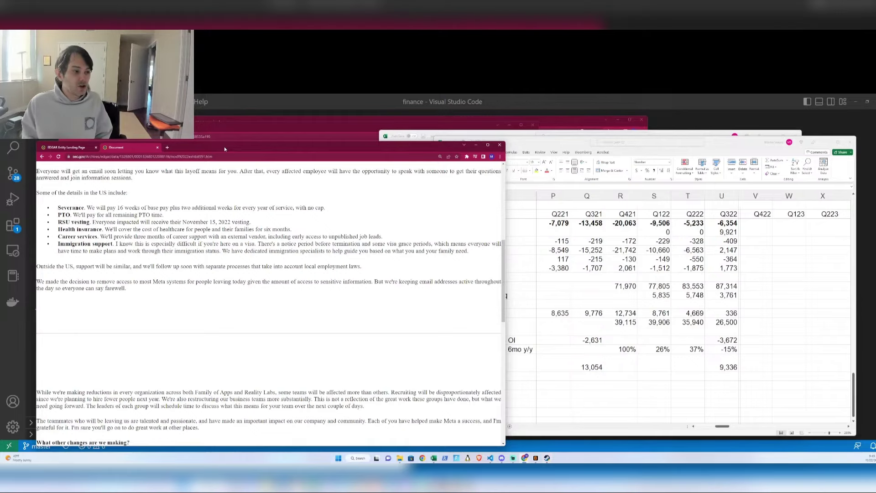
{"action": "key", "text": "Down"}
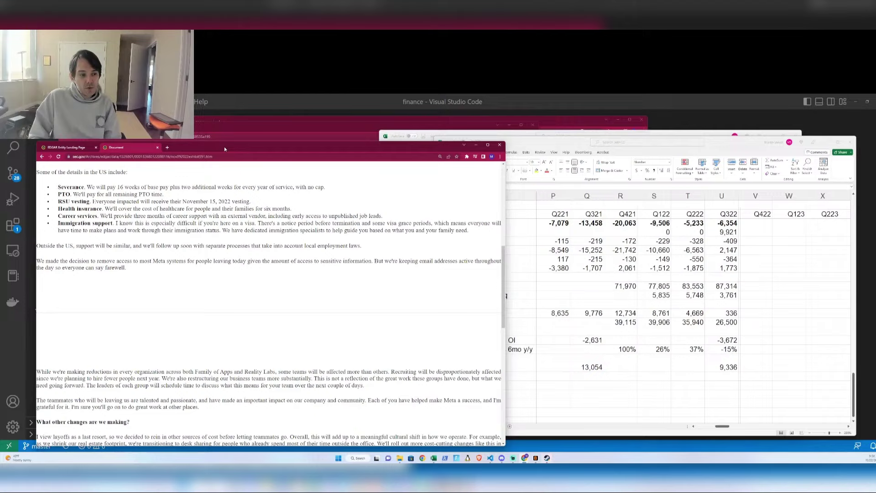
{"action": "key", "text": "Down"}
{"action": "key", "text": "Down"}
{"action": "key", "text": "Down"}
{"action": "key", "text": "Down"}
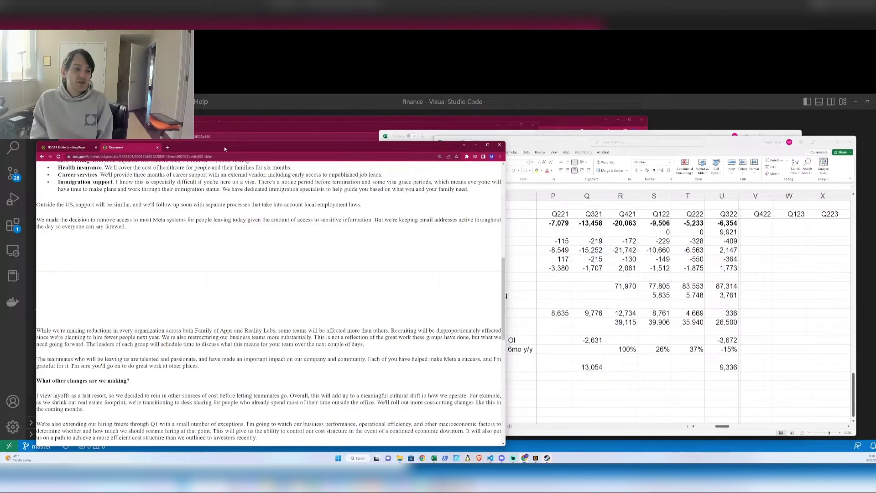
{"action": "key", "text": "Down"}
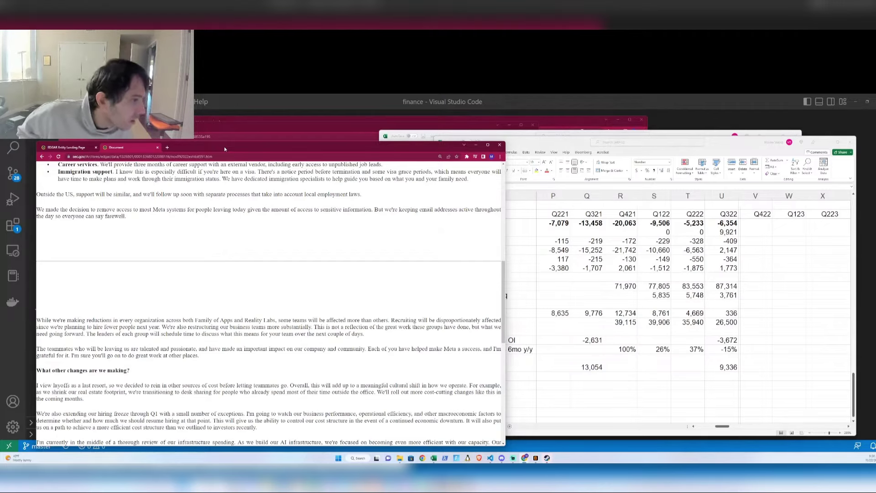
{"action": "key", "text": "Down"}
{"action": "key", "text": "Down"}
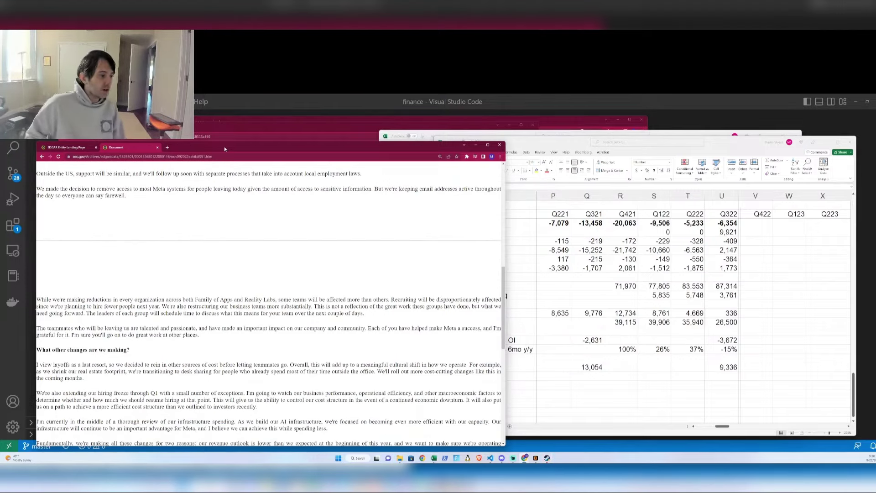
{"action": "key", "text": "Down"}
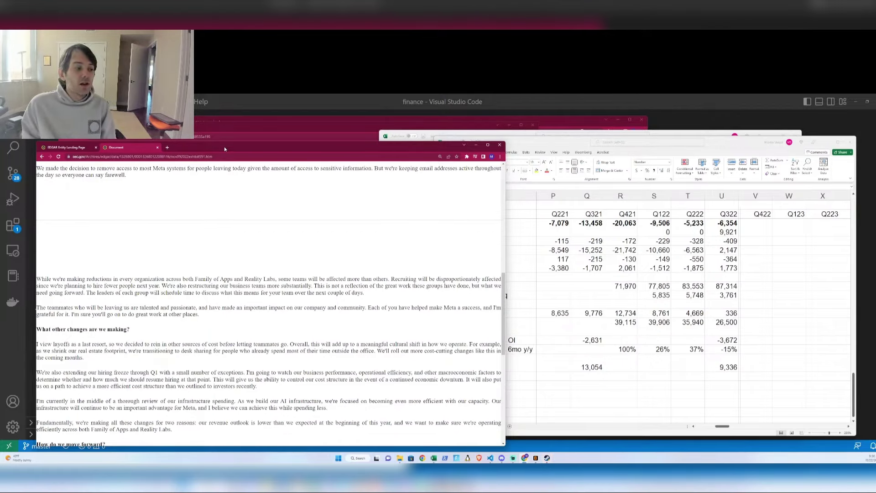
{"action": "key", "text": "Down"}
{"action": "key", "text": "Down"}
{"action": "key", "text": "Down"}
{"action": "key", "text": "Down"}
{"action": "key", "text": "Down"}
{"action": "key", "text": "Down"}
{"action": "key", "text": "Down"}
{"action": "key", "text": "Down"}
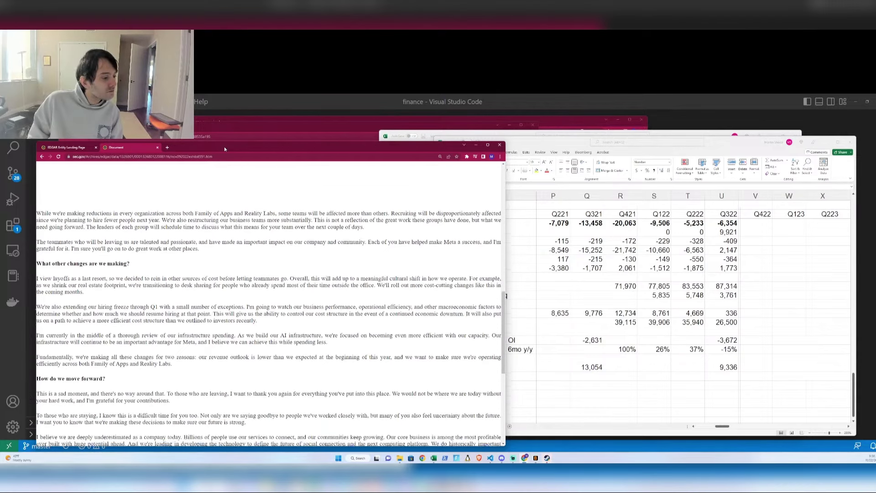
- Finish reading the exhibit's sections on other cost changes and how to move forward, down to the closing forward-looking statements note
{"action": "key", "text": "Down"}
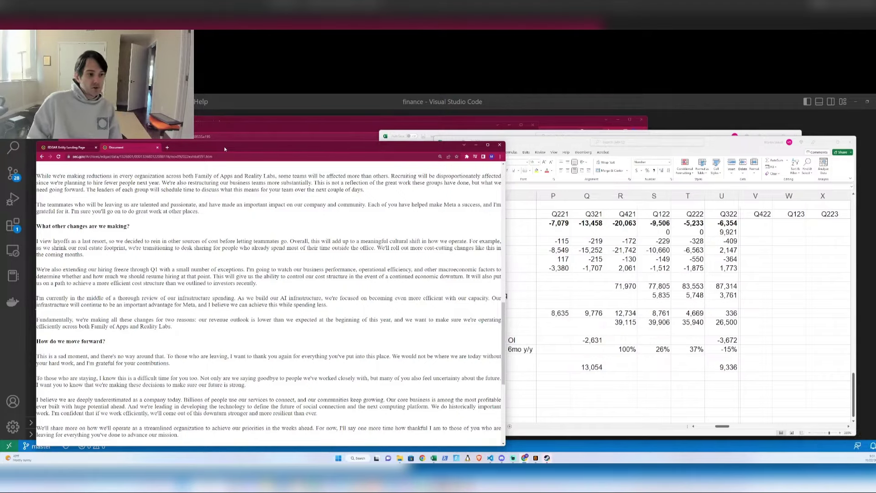
{"action": "key", "text": "Down"}
{"action": "key", "text": "Down"}
{"action": "key", "text": "Down"}
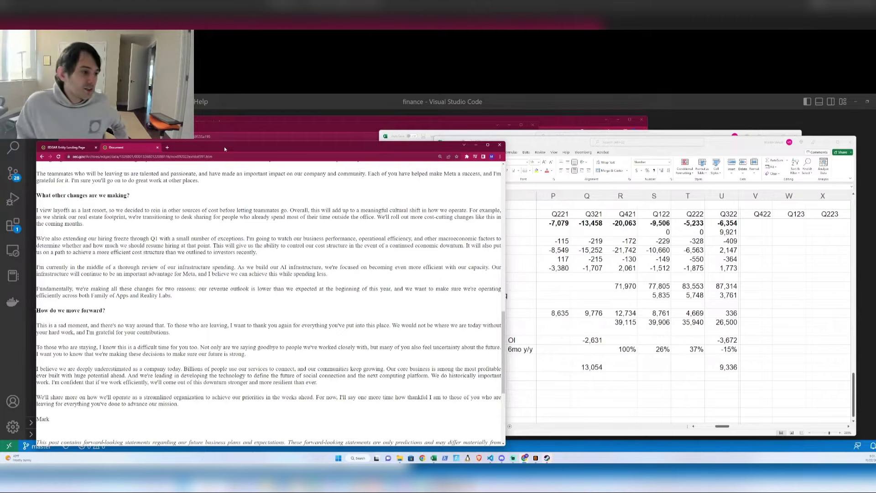
{"action": "scroll", "coordinate": [224, 149], "scroll_direction": "down", "scroll_amount": 1}
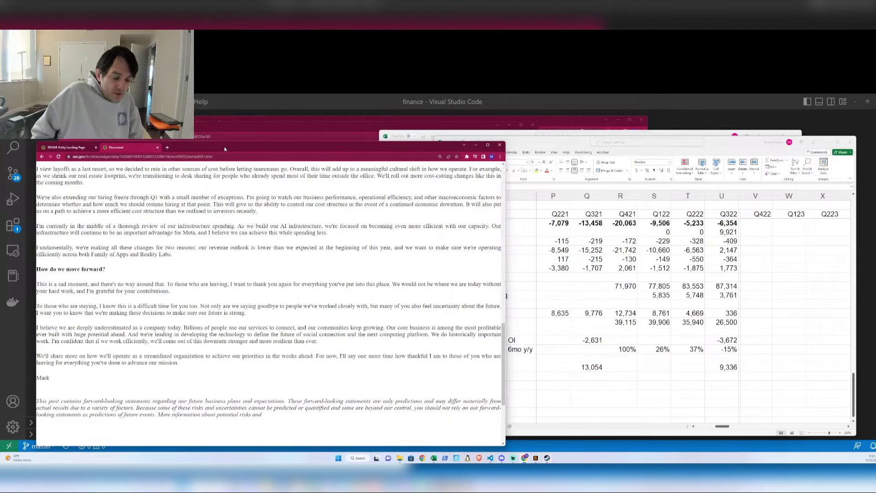
{"action": "key", "text": "Down"}
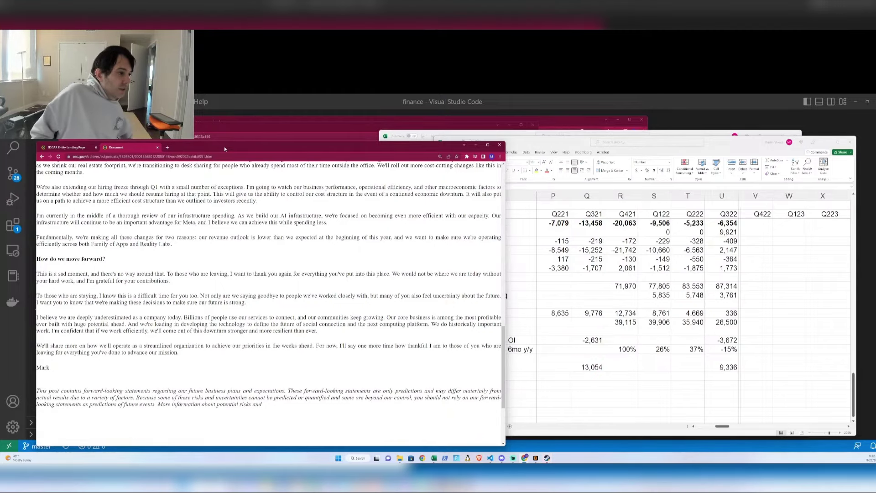
{"action": "key", "text": "Down"}
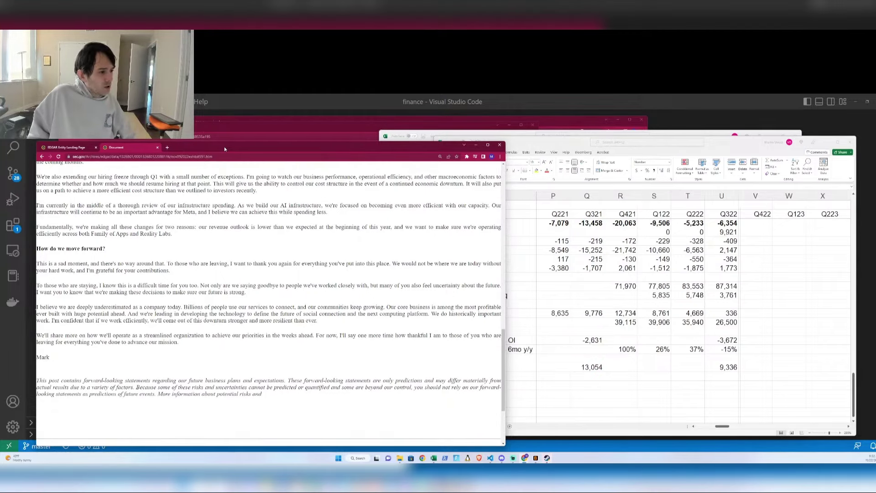
{"action": "key", "text": "Down"}
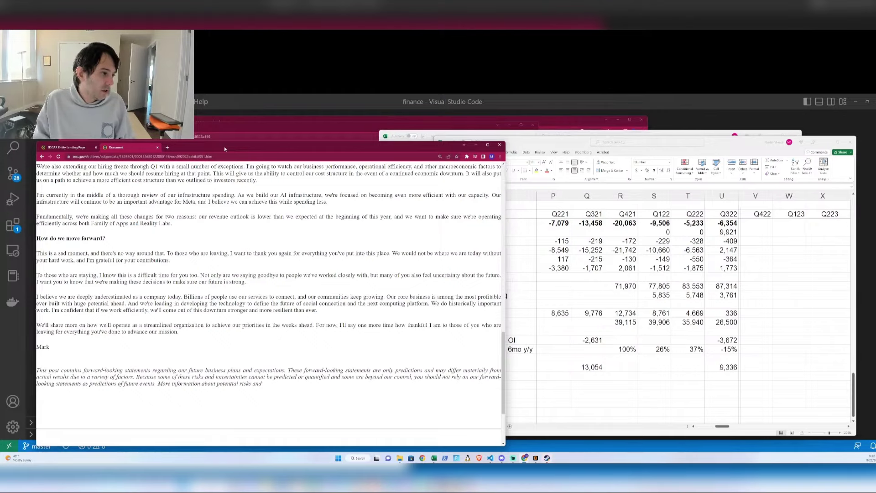
{"action": "key", "text": "Down"}
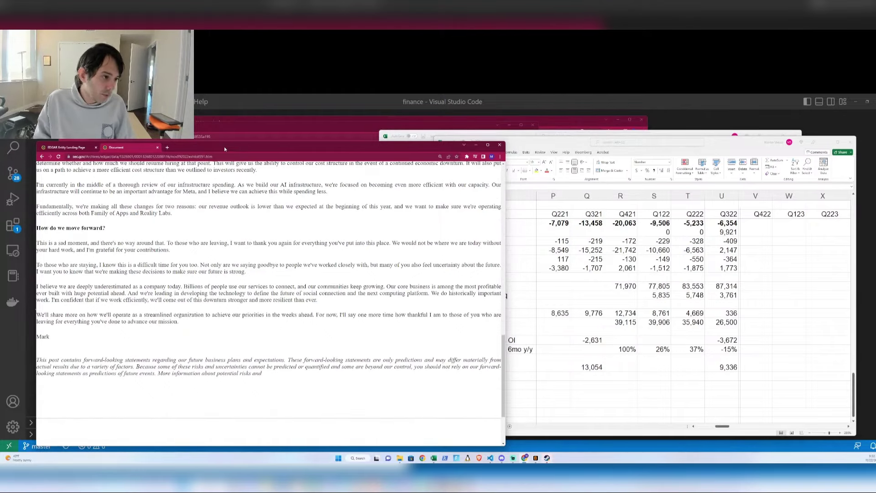
{"action": "key", "text": "Down"}
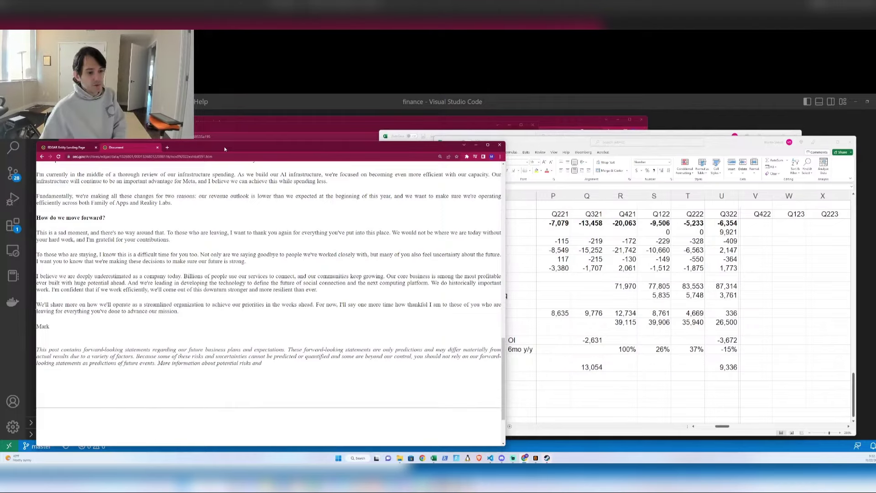
{"action": "key", "text": "Down"}
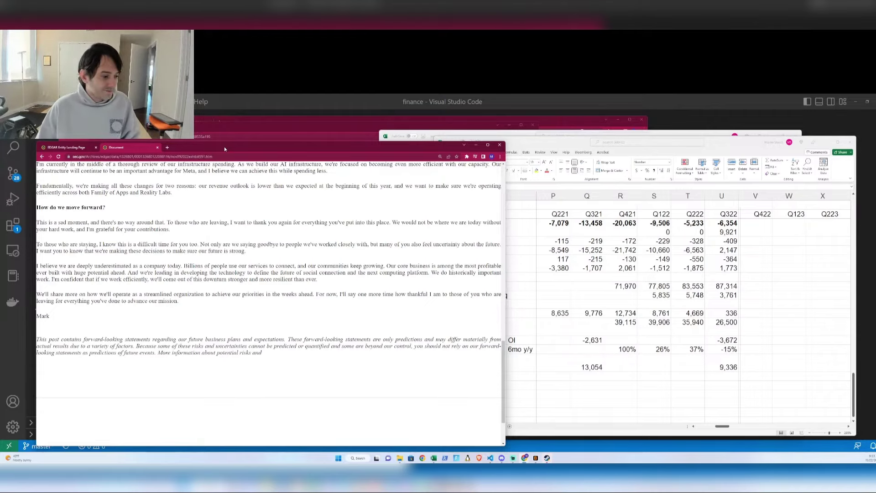
- Resume playback of the Meta Q3 2022 Earnings Presentation webcast and minimize its window
{"action": "key", "text": "ctrl+shift+Tab"}
{"action": "key", "text": "ctrl+Tab"}
{"action": "key", "text": "alt+Tab"}
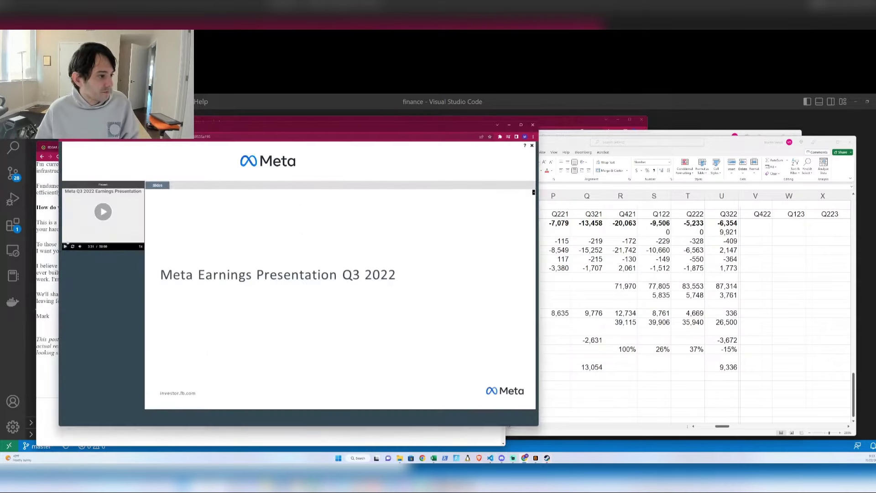
{"action": "left_click", "coordinate": [88, 222]}
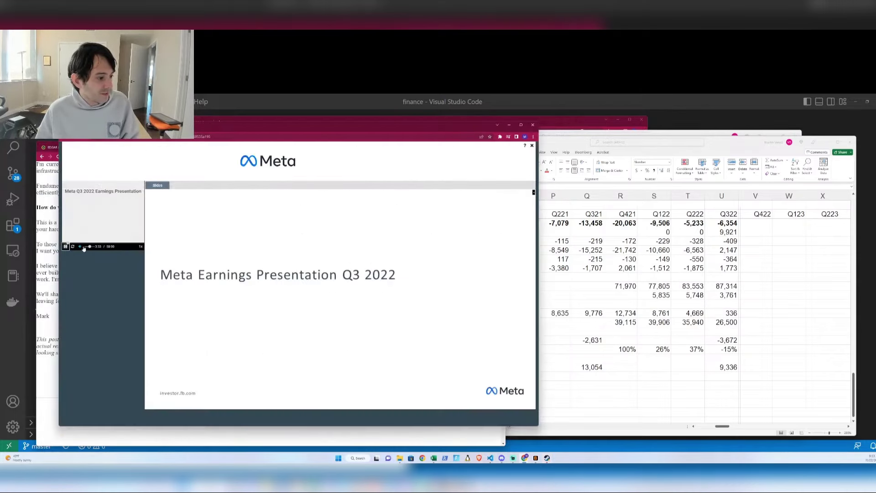
{"action": "left_click", "coordinate": [509, 124]}
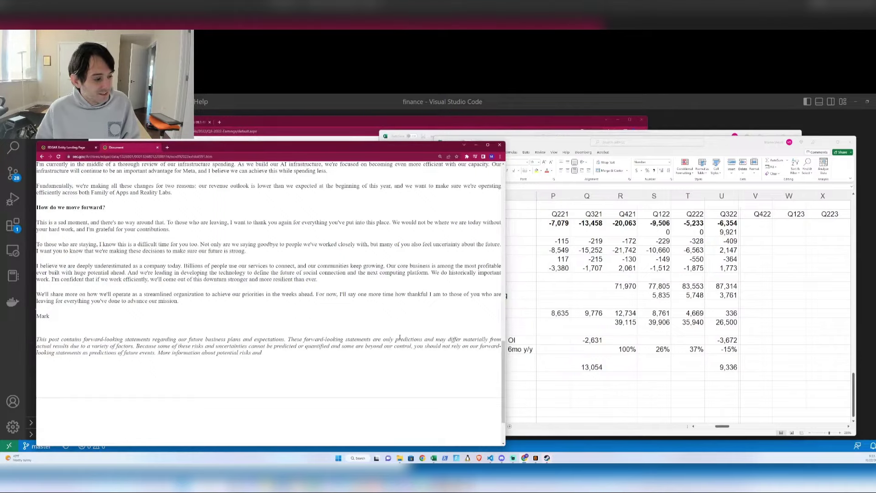
- Skim the end of Exhibit 99.1, close the document and look over Meta's latest filings on EDGAR
{"action": "scroll", "coordinate": [400, 336], "scroll_direction": "down", "scroll_amount": 3}
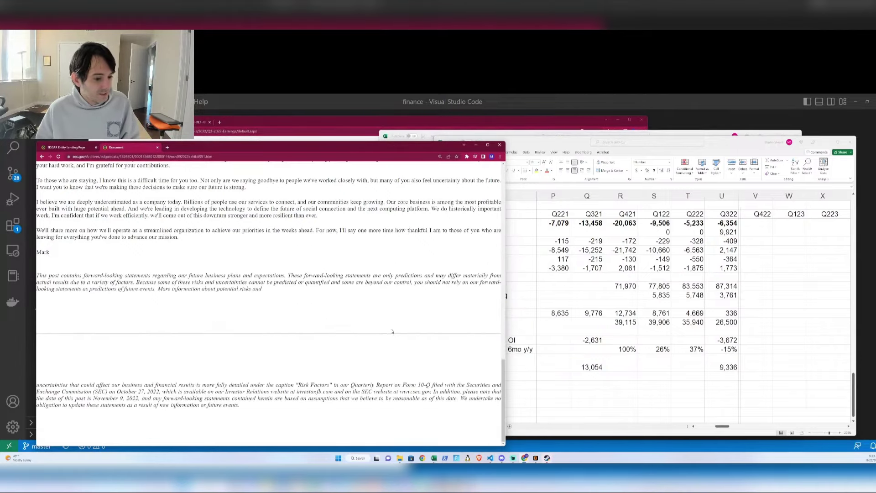
{"action": "scroll", "coordinate": [392, 332], "scroll_direction": "up", "scroll_amount": 20}
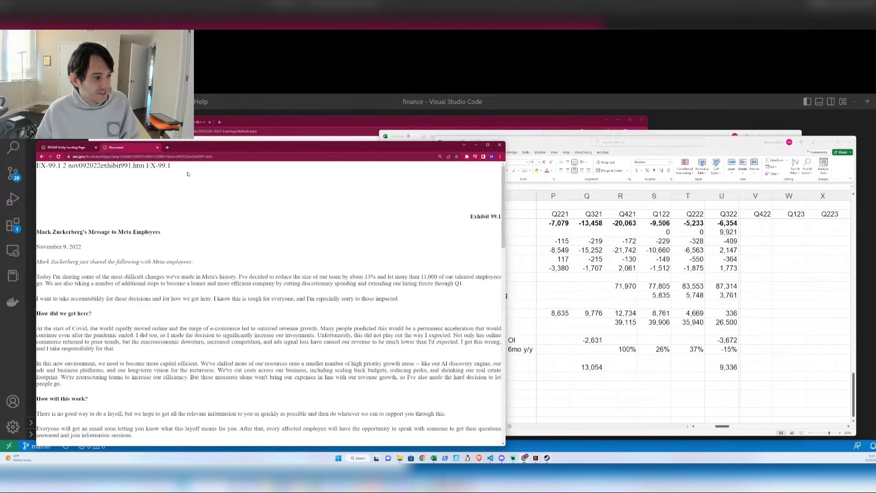
{"action": "left_click", "coordinate": [158, 147]}
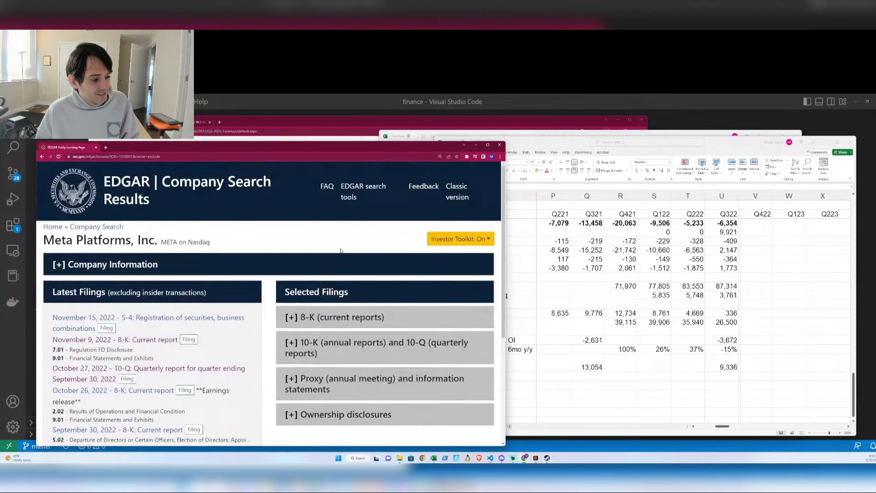
{"action": "scroll", "coordinate": [214, 301], "scroll_direction": "down", "scroll_amount": 2}
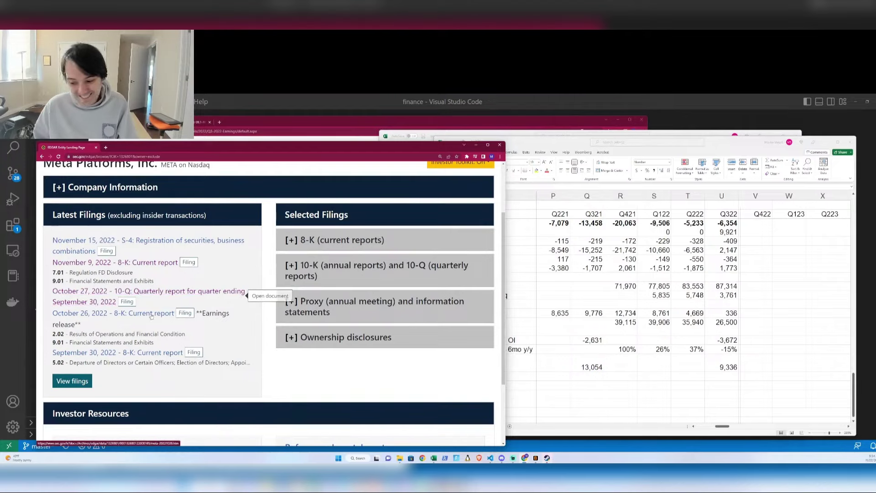
- Return to the Excel model and review the Q422 income statement estimates and the 2023 revenue forecast columns
{"action": "left_click", "coordinate": [655, 351]}
{"action": "scroll", "coordinate": [675, 342], "scroll_direction": "up", "scroll_amount": 15}
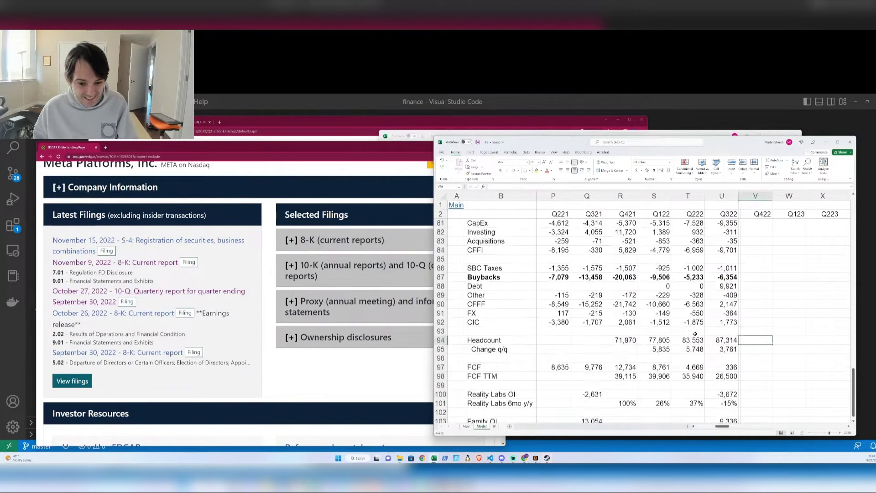
{"action": "scroll", "coordinate": [694, 332], "scroll_direction": "up", "scroll_amount": 6}
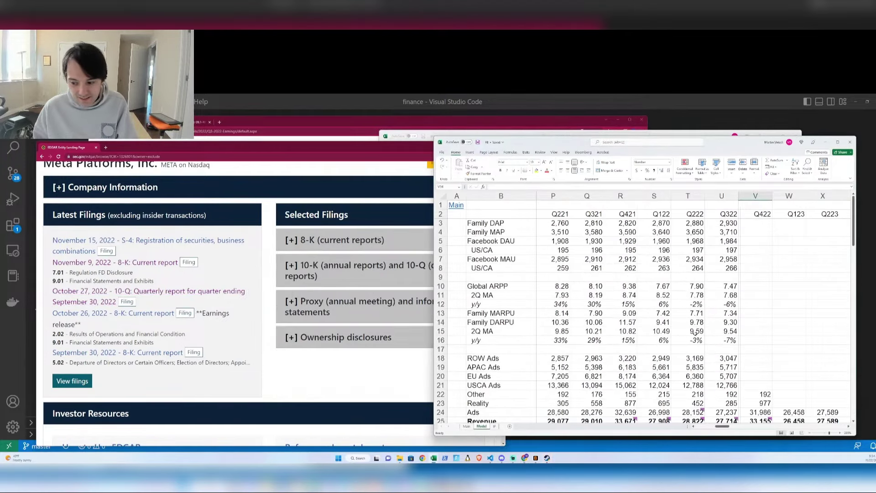
{"action": "left_click", "coordinate": [758, 224]}
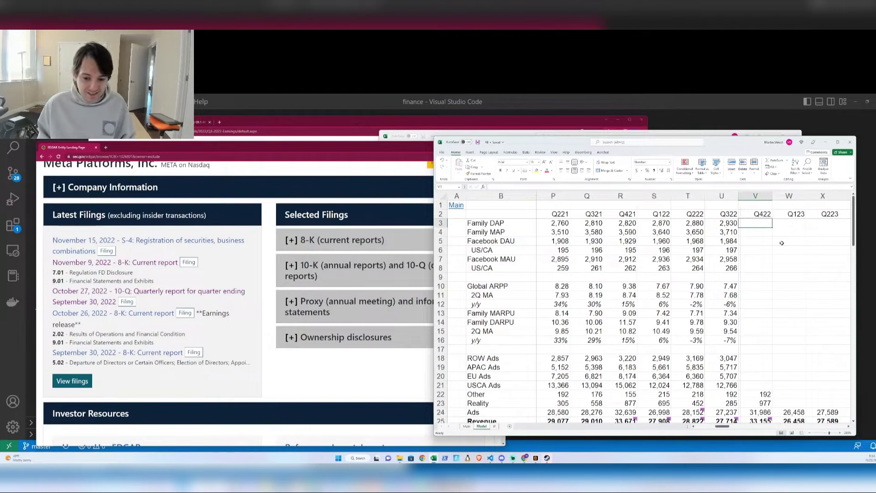
{"action": "key", "text": "ctrl+Down"}
{"action": "key", "text": "Down"}
{"action": "key", "text": "Down"}
{"action": "key", "text": "Down"}
{"action": "key", "text": "Down"}
{"action": "key", "text": "Down"}
{"action": "key", "text": "Down"}
{"action": "key", "text": "Down"}
{"action": "key", "text": "Down"}
{"action": "key", "text": "Down"}
{"action": "key", "text": "Down"}
{"action": "key", "text": "Down"}
{"action": "key", "text": "Down"}
{"action": "key", "text": "Down"}
{"action": "key", "text": "Right"}
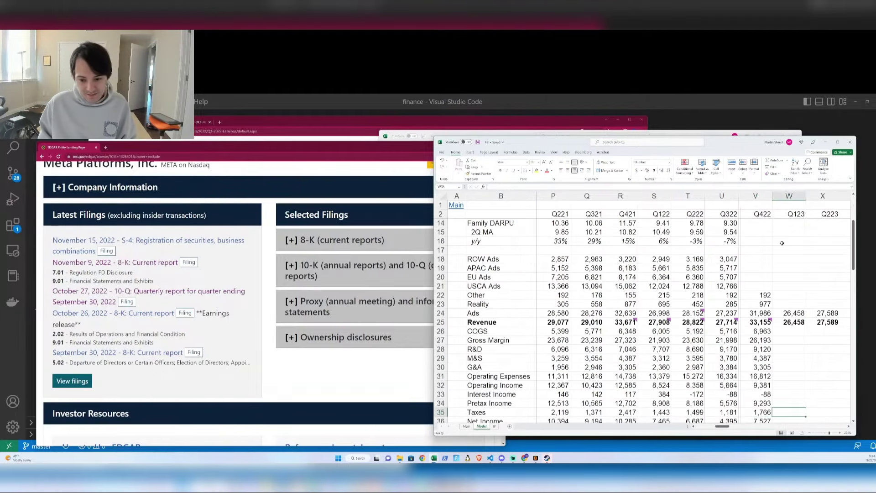
{"action": "key", "text": "Right"}
{"action": "key", "text": "Right"}
{"action": "key", "text": "Right"}
{"action": "key", "text": "Right"}
{"action": "key", "text": "Right"}
- Examine the Q422 growth, margin and tax rate rows down to the Cash line
{"action": "key", "text": "ctrl+Left"}
{"action": "key", "text": "Down"}
{"action": "key", "text": "Down"}
{"action": "key", "text": "Down"}
{"action": "key", "text": "Down"}
{"action": "key", "text": "Down"}
{"action": "key", "text": "Down"}
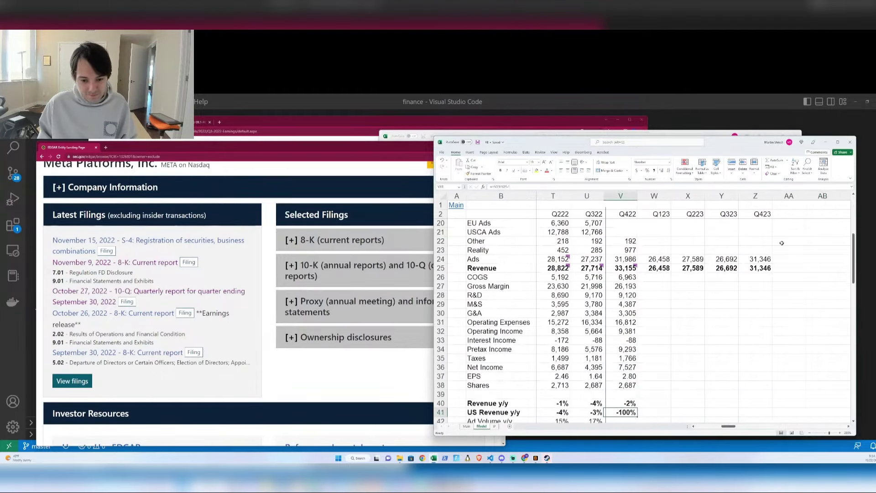
{"action": "key", "text": "Down"}
{"action": "key", "text": "Down"}
{"action": "key", "text": "Down"}
{"action": "key", "text": "Down"}
{"action": "key", "text": "Down"}
{"action": "key", "text": "Down"}
{"action": "key", "text": "Down"}
{"action": "key", "text": "Down"}
{"action": "key", "text": "Down"}
{"action": "key", "text": "Down"}
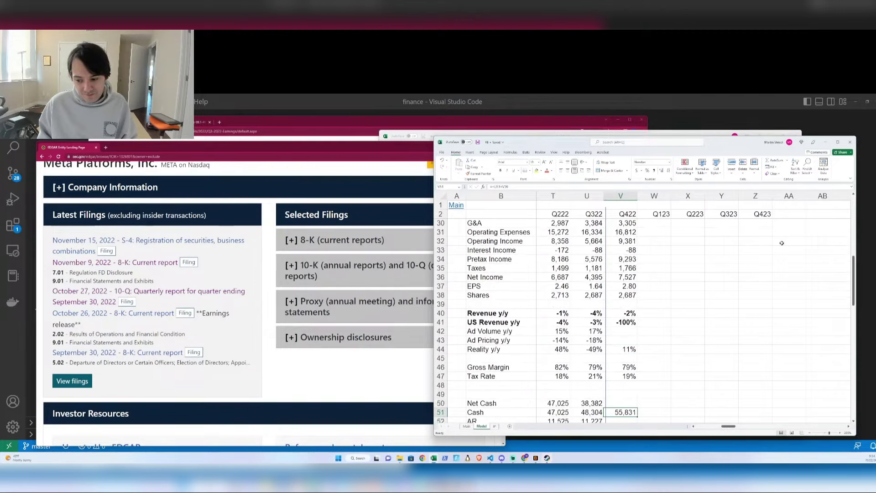
- Set the Q422 Debt in the balance sheet section equal to the Q322 debt with a cell reference
{"action": "key", "text": "ctrl+Down"}
{"action": "key", "text": "ctrl+Up"}
{"action": "key", "text": "Down"}
{"action": "key", "text": "Down"}
{"action": "key", "text": "Down"}
{"action": "key", "text": "Down"}
{"action": "key", "text": "Down"}
{"action": "key", "text": "Down"}
{"action": "key", "text": "Down"}
{"action": "key", "text": "Down"}
{"action": "key", "text": "Down"}
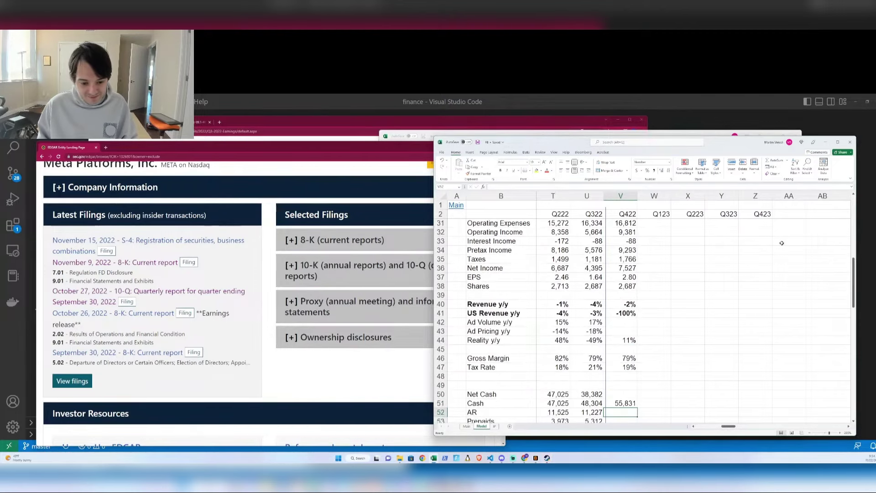
{"action": "scroll", "coordinate": [781, 243], "scroll_direction": "down", "scroll_amount": 3}
{"action": "key", "text": "ctrl+Up"}
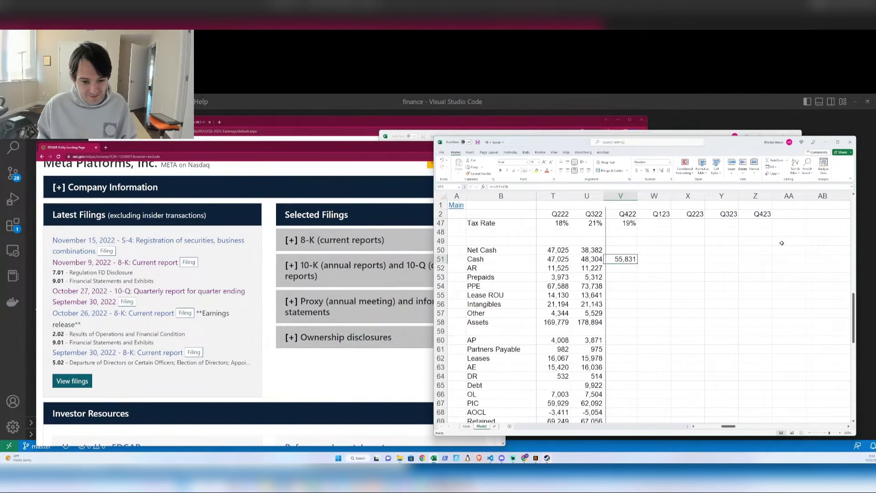
{"action": "key", "text": "Down"}
{"action": "key", "text": "Down"}
{"action": "key", "text": "Down"}
{"action": "key", "text": "Down"}
{"action": "key", "text": "Down"}
{"action": "key", "text": "Down"}
{"action": "key", "text": "Down"}
{"action": "key", "text": "Down"}
{"action": "key", "text": "Down"}
{"action": "key", "text": "Down"}
{"action": "key", "text": "Down"}
{"action": "key", "text": "Down"}
{"action": "key", "text": "Down"}
{"action": "key", "text": "Down"}
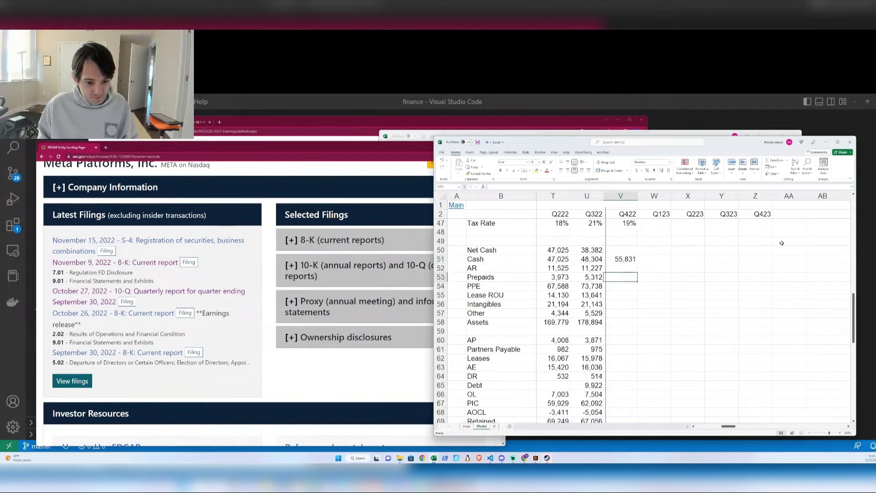
{"action": "type", "text": "="}
{"action": "key", "text": "Left"}
{"action": "key", "text": "Tab"}
{"action": "key", "text": "Left"}
- Calculate Q422 Net Cash in V50 as cash minus debt with the formula =V51-V65
{"action": "key", "text": "ctrl+Up"}
{"action": "key", "text": "ctrl+Up"}
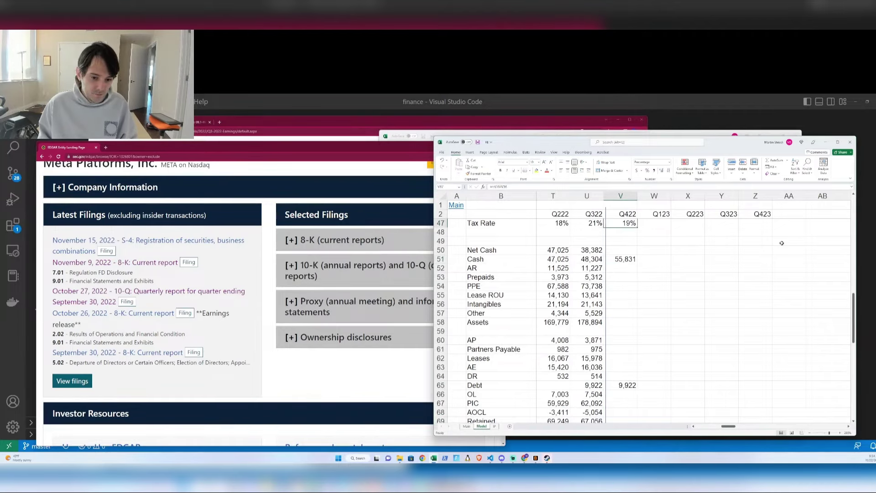
{"action": "key", "text": "Down"}
{"action": "key", "text": "Down"}
{"action": "key", "text": "Down"}
{"action": "type", "text": "=V51-V65"}
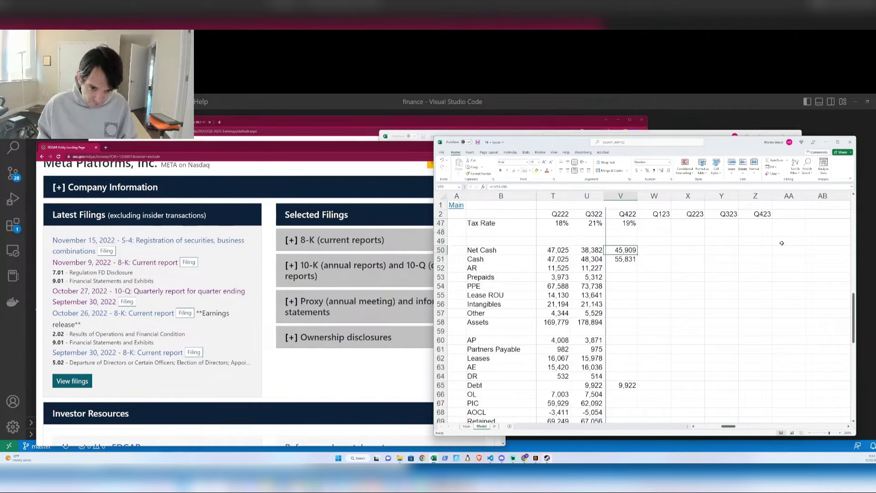
{"action": "key", "text": "Return"}
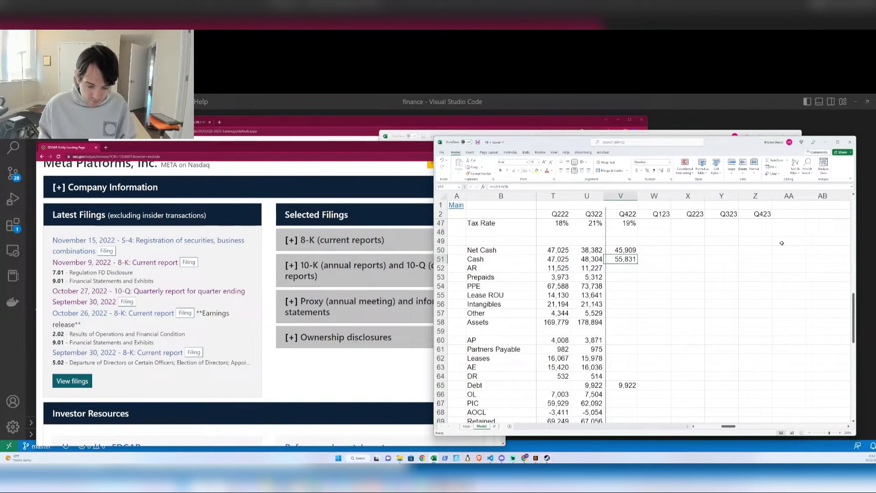
- Set the Q123 Debt in W65 equal to the Q422 debt with a cell reference
{"action": "key", "text": "ctrl+Down"}
{"action": "key", "text": "Right"}
{"action": "type", "text": "="}
{"action": "key", "text": "Left"}
{"action": "key", "text": "Tab"}
{"action": "key", "text": "Left"}
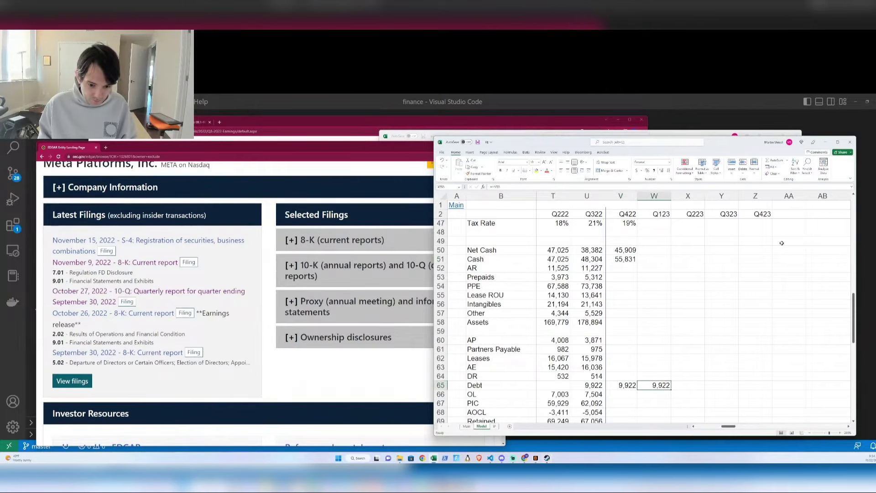
- Check the Q422 Cash formula and copy it across Q123 through Q423
{"action": "key", "text": "Left"}
{"action": "key", "text": "Up"}
{"action": "key", "text": "ctrl+Up"}
{"action": "key", "text": "Right"}
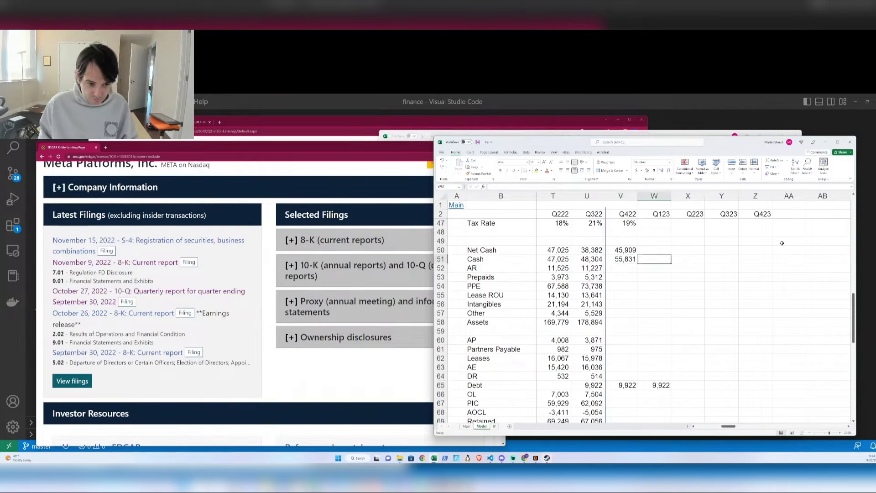
{"action": "key", "text": "Left"}
{"action": "key", "text": "F2"}
{"action": "key", "text": "Tab"}
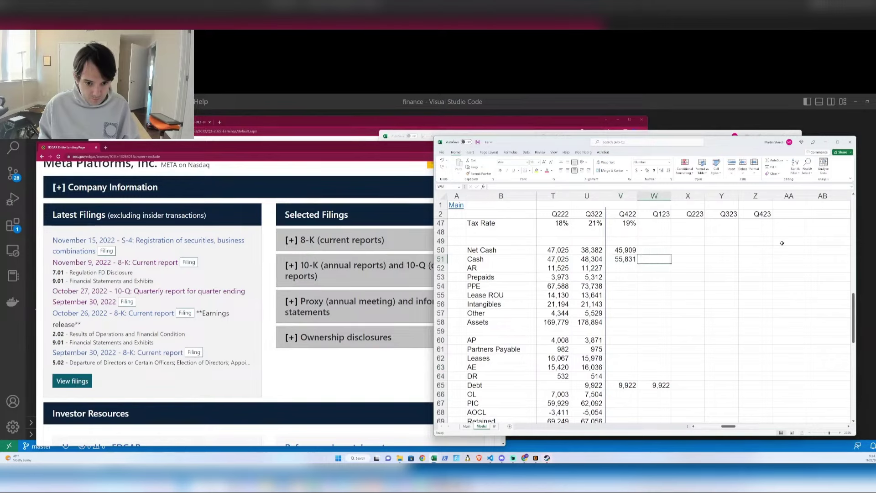
{"action": "key", "text": "ctrl+v"}
{"action": "key", "text": "Right"}
{"action": "key", "text": "ctrl+v"}
{"action": "key", "text": "Right"}
{"action": "key", "text": "ctrl+v"}
- Copy the Q123 Debt formula across Q223 through Q423
{"action": "key", "text": "Right"}
{"action": "key", "text": "ctrl+v"}
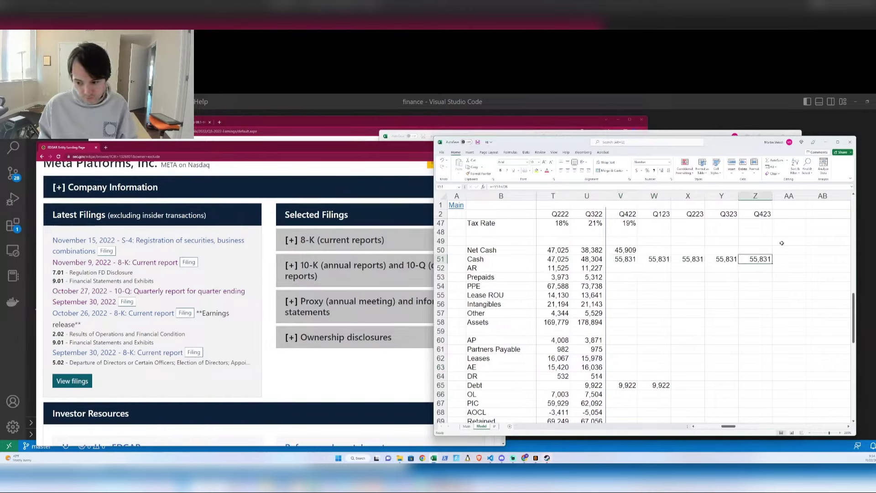
{"action": "key", "text": "Left"}
{"action": "key", "text": "Left"}
{"action": "key", "text": "Left"}
{"action": "key", "text": "ctrl+Down"}
{"action": "key", "text": "ctrl+c"}
{"action": "key", "text": "Right"}
{"action": "key", "text": "ctrl+v"}
- Copy the Q422 Net Cash formula across Q123 through Q423 and move back up toward the margin rows
{"action": "key", "text": "Right"}
{"action": "key", "text": "ctrl+v"}
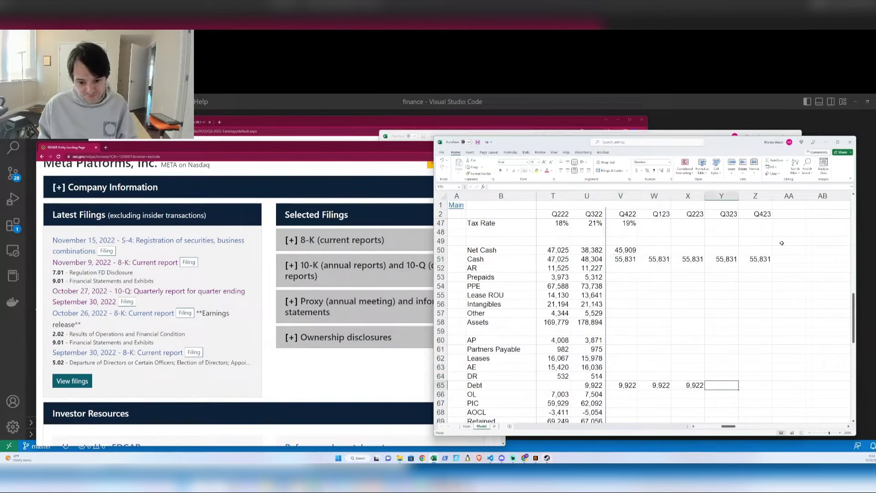
{"action": "key", "text": "Right"}
{"action": "key", "text": "ctrl+v"}
{"action": "key", "text": "ctrl+Up"}
{"action": "key", "text": "Up"}
{"action": "key", "text": "ctrl+Left"}
{"action": "key", "text": "ctrl+c"}
{"action": "key", "text": "Right"}
{"action": "key", "text": "ctrl+v"}
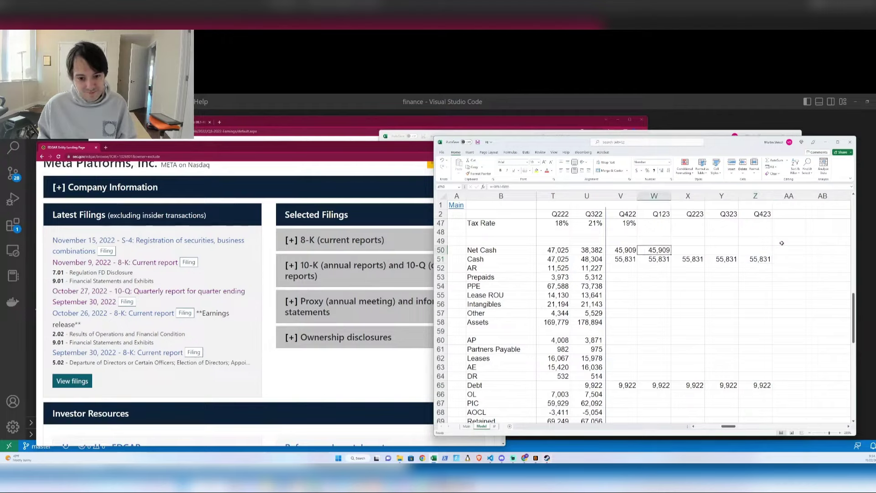
{"action": "key", "text": "Right"}
{"action": "key", "text": "ctrl+v"}
{"action": "key", "text": "Right"}
{"action": "key", "text": "ctrl+v"}
{"action": "key", "text": "Right"}
{"action": "key", "text": "ctrl+v"}
{"action": "key", "text": "Up"}
{"action": "key", "text": "Up"}
{"action": "key", "text": "Up"}
{"action": "key", "text": "Up"}
{"action": "key", "text": "Up"}
{"action": "key", "text": "Up"}
{"action": "key", "text": "Up"}
{"action": "key", "text": "Up"}
{"action": "key", "text": "Up"}
{"action": "key", "text": "Up"}
{"action": "key", "text": "Up"}
{"action": "key", "text": "Up"}
{"action": "key", "text": "Up"}
{"action": "key", "text": "Up"}
{"action": "key", "text": "Up"}
{"action": "key", "text": "Up"}
{"action": "key", "text": "Up"}
{"action": "key", "text": "Up"}
{"action": "key", "text": "Up"}
{"action": "key", "text": "Up"}
{"action": "key", "text": "Up"}
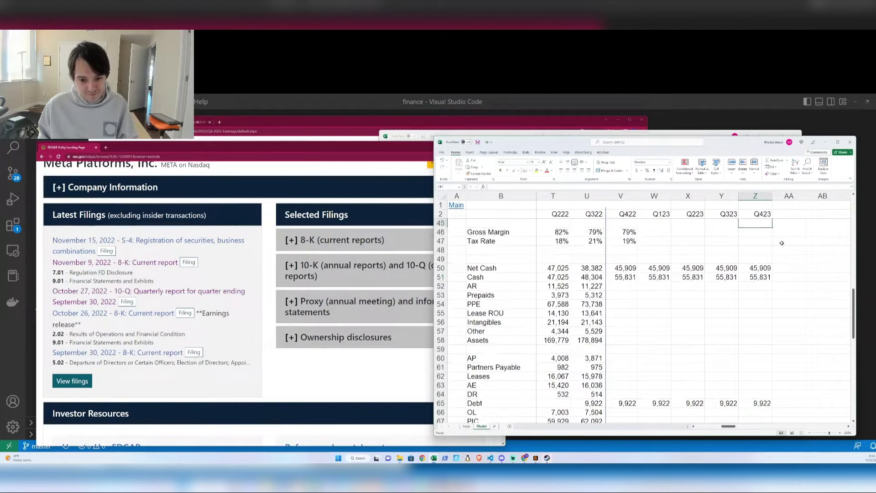
- Save the workbook and set the Q123 Shares in W38 equal to the Q422 Shares with a cell reference
{"action": "key", "text": "Down"}
{"action": "key", "text": "Down"}
{"action": "key", "text": "Left"}
{"action": "key", "text": "Left"}
{"action": "key", "text": "Left"}
{"action": "key", "text": "Left"}
{"action": "key", "text": "Down"}
{"action": "key", "text": "Down"}
{"action": "key", "text": "Down"}
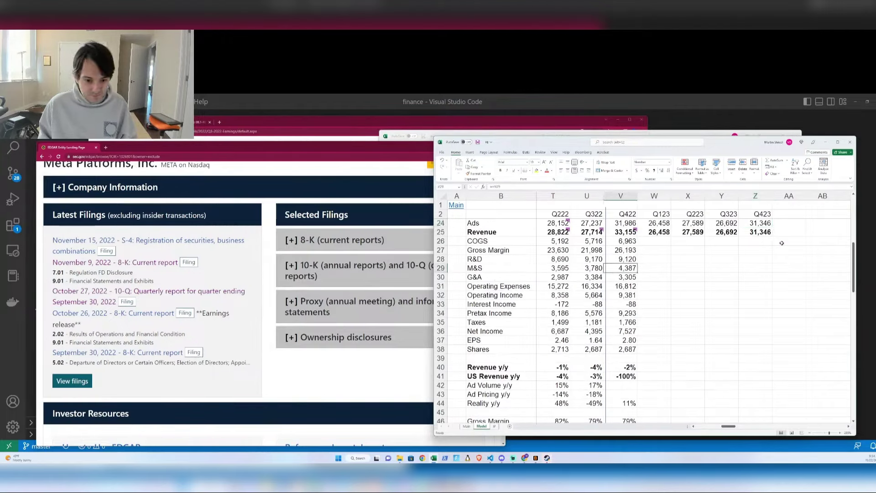
{"action": "key", "text": "ctrl+s"}
{"action": "key", "text": "ctrl+Down"}
{"action": "key", "text": "Right"}
{"action": "type", "text": "="}
{"action": "key", "text": "Left"}
{"action": "key", "text": "Tab"}
- Copy the Q422 Net Income and EPS formulas across Q123 through Q423
{"action": "key", "text": "Left"}
- Copy the Q123 Shares formula across Q223 through Q423
{"action": "key", "text": "ctrl+c"}
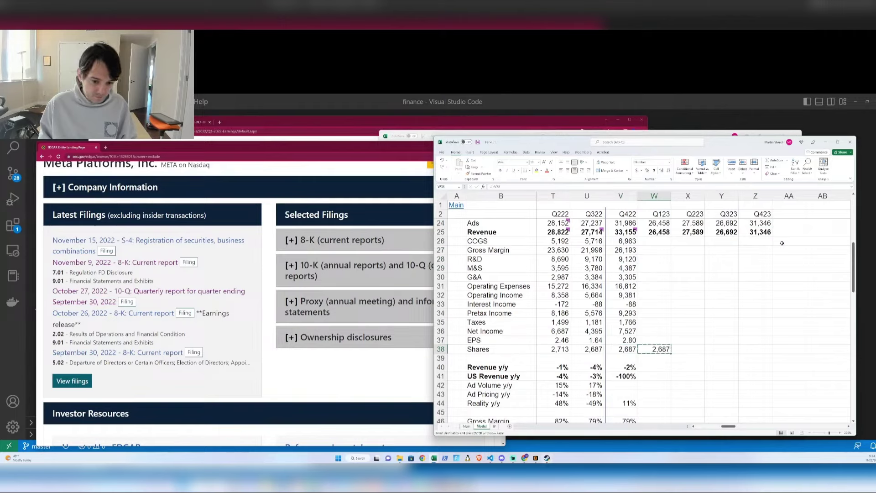
{"action": "key", "text": "shift+Right"}
{"action": "key", "text": "shift+Right"}
{"action": "key", "text": "shift+Right"}
{"action": "key", "text": "ctrl+v"}
{"action": "key", "text": "Escape"}
{"action": "key", "text": "Up"}
- Copy the Q422 Taxes formula across Q123 through Q423
{"action": "key", "text": "Up"}
{"action": "key", "text": "Left"}
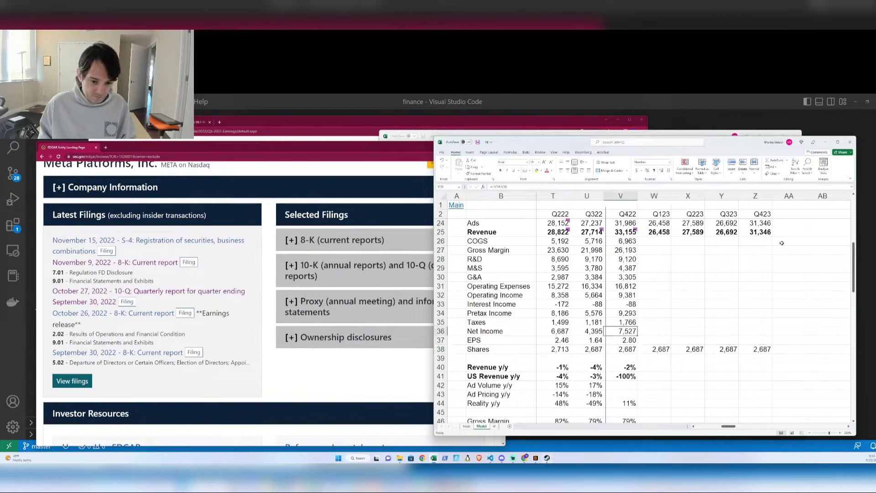
{"action": "key", "text": "shift+Down"}
{"action": "key", "text": "ctrl+c"}
{"action": "key", "text": "Right"}
{"action": "key", "text": "shift+Down"}
{"action": "key", "text": "shift+Right"}
{"action": "key", "text": "shift+Right"}
{"action": "key", "text": "shift+Right"}
{"action": "key", "text": "ctrl+v"}
- Copy the Q422 Pretax Income formula across Q123 through Q423
{"action": "key", "text": "Up"}
{"action": "key", "text": "Left"}
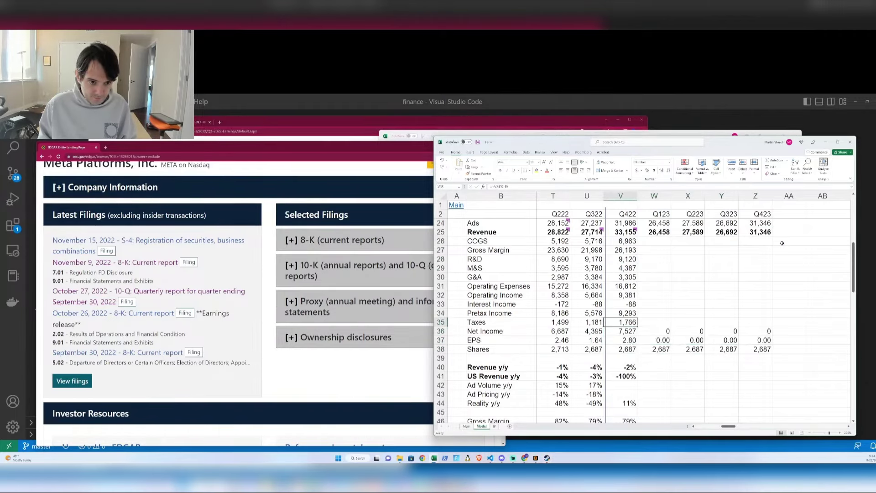
{"action": "key", "text": "ctrl+c"}
{"action": "key", "text": "Right"}
{"action": "key", "text": "shift+Right"}
{"action": "key", "text": "shift+Right"}
{"action": "key", "text": "shift+Right"}
{"action": "key", "text": "ctrl+v"}
- Carry the Q422 Interest Income across Q123 through Q423
{"action": "key", "text": "Up"}
{"action": "key", "text": "Left"}
{"action": "key", "text": "ctrl+c"}
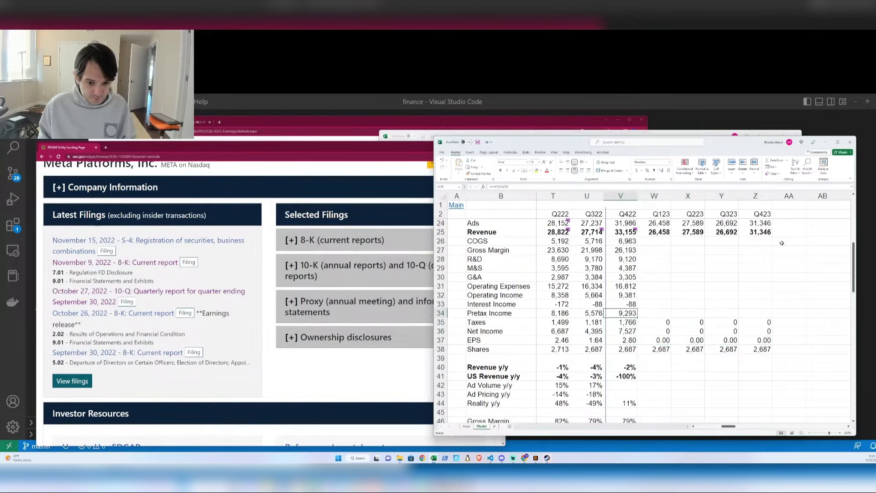
{"action": "key", "text": "Right"}
{"action": "key", "text": "shift+Right"}
{"action": "key", "text": "shift+Right"}
{"action": "key", "text": "shift+Right"}
{"action": "key", "text": "ctrl+v"}
- Copy the Q422 Operating Expenses and Operating Income formulas across Q123 through Q423
{"action": "key", "text": "Up"}
{"action": "key", "text": "Left"}
{"action": "key", "text": "ctrl+c"}
{"action": "key", "text": "Right"}
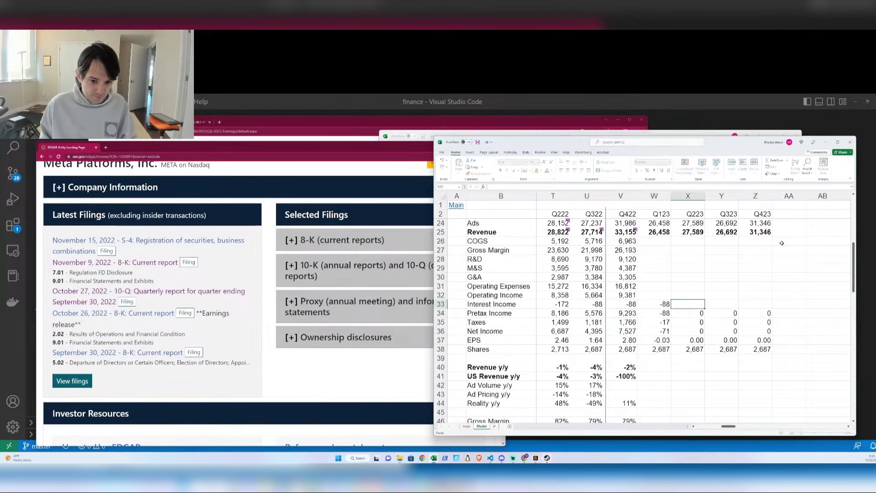
{"action": "key", "text": "shift+Right"}
{"action": "key", "text": "shift+Right"}
{"action": "key", "text": "shift+Right"}
{"action": "key", "text": "ctrl+v"}
{"action": "key", "text": "Up"}
- Copy the Q422 Gross Margin percentage formula in row 46 across Q123 through Q423
{"action": "key", "text": "Left"}
{"action": "key", "text": "shift+Up"}
{"action": "key", "text": "ctrl+c"}
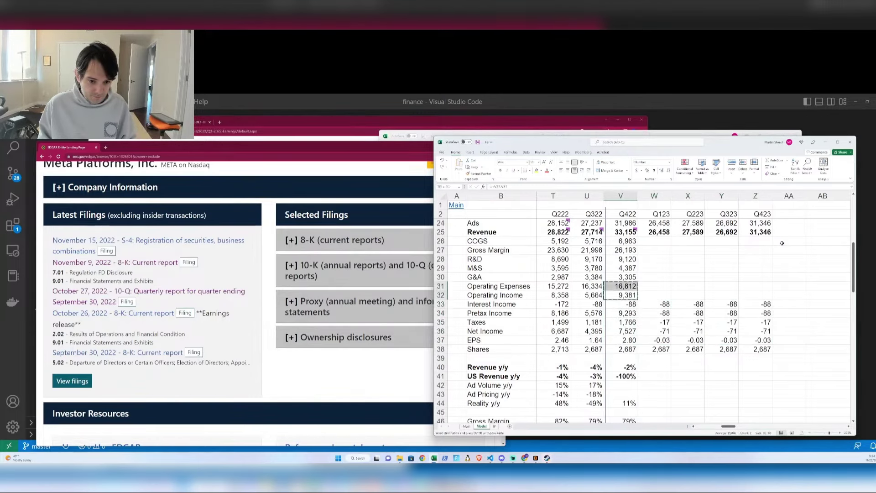
{"action": "key", "text": "Right"}
{"action": "key", "text": "shift+Up"}
{"action": "key", "text": "shift+Right"}
{"action": "key", "text": "shift+Right"}
{"action": "key", "text": "shift+Right"}
{"action": "key", "text": "ctrl+v"}
{"action": "key", "text": "Left"}
{"action": "key", "text": "Down"}
{"action": "key", "text": "Down"}
{"action": "key", "text": "Down"}
{"action": "key", "text": "Down"}
{"action": "key", "text": "Down"}
{"action": "key", "text": "Down"}
{"action": "key", "text": "Down"}
{"action": "key", "text": "Down"}
{"action": "key", "text": "Down"}
{"action": "key", "text": "Down"}
{"action": "key", "text": "Down"}
{"action": "key", "text": "Down"}
{"action": "key", "text": "Down"}
{"action": "key", "text": "Down"}
{"action": "key", "text": "Down"}
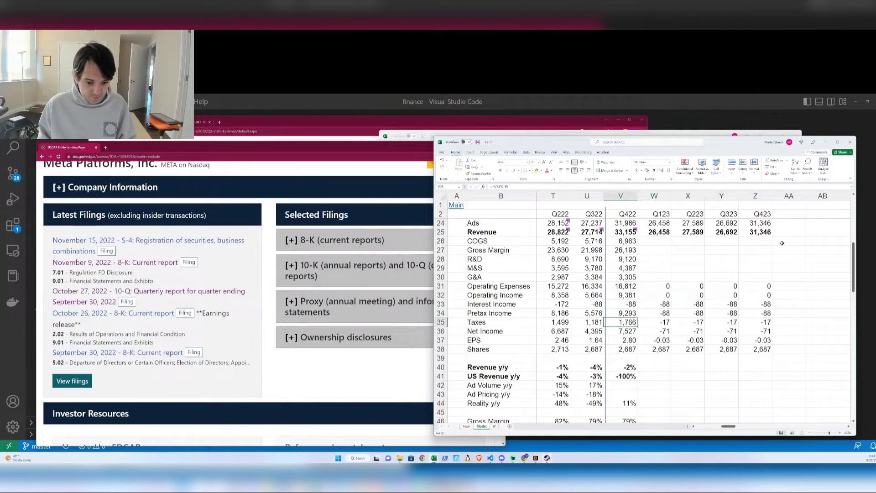
{"action": "key", "text": "Left"}
{"action": "key", "text": "Left"}
{"action": "key", "text": "Left"}
{"action": "key", "text": "Left"}
{"action": "key", "text": "Left"}
{"action": "key", "text": "Left"}
{"action": "key", "text": "Left"}
{"action": "key", "text": "Left"}
{"action": "key", "text": "Left"}
{"action": "key", "text": "Up"}
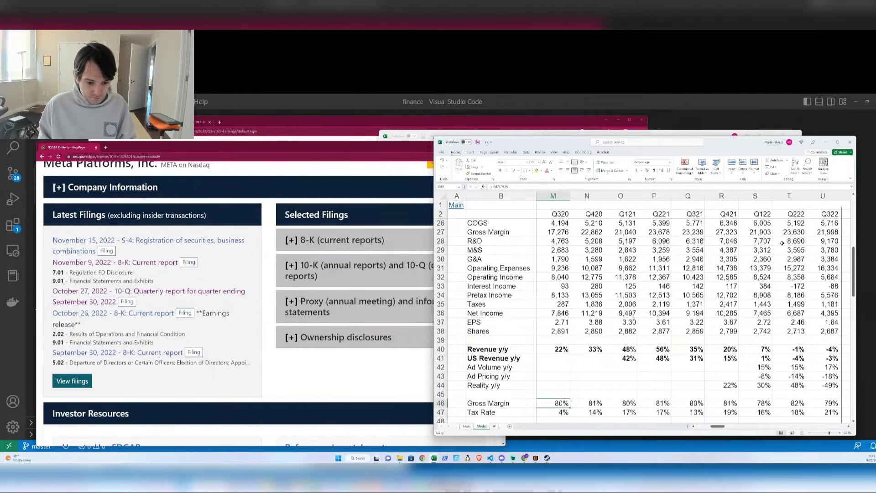
{"action": "key", "text": "ctrl+Right"}
{"action": "key", "text": "ctrl+c"}
{"action": "key", "text": "shift+Right"}
{"action": "key", "text": "shift+Right"}
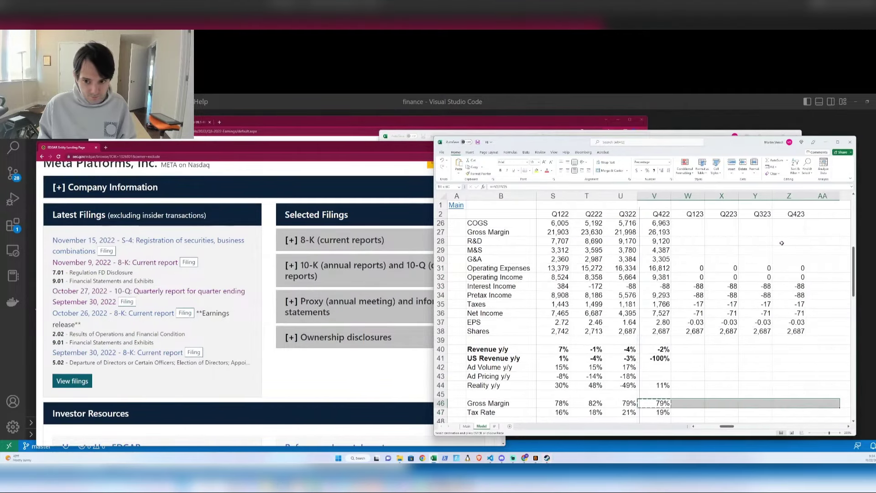
{"action": "key", "text": "ctrl+v"}
- Calculate the Q123 Gross Margin in W27 as Q123 Revenue times 0.79 and copy the formula across through Q423
{"action": "key", "text": "Up"}
{"action": "key", "text": "Up"}
{"action": "key", "text": "Up"}
{"action": "key", "text": "Up"}
{"action": "key", "text": "Up"}
{"action": "key", "text": "Up"}
{"action": "key", "text": "Up"}
{"action": "key", "text": "Up"}
{"action": "key", "text": "Up"}
{"action": "key", "text": "Up"}
{"action": "key", "text": "Up"}
{"action": "key", "text": "Up"}
{"action": "key", "text": "Up"}
{"action": "key", "text": "Up"}
{"action": "key", "text": "Up"}
{"action": "key", "text": "Up"}
{"action": "key", "text": "Up"}
{"action": "key", "text": "Up"}
{"action": "key", "text": "Up"}
{"action": "key", "text": "Up"}
{"action": "key", "text": "Up"}
{"action": "key", "text": "Down"}
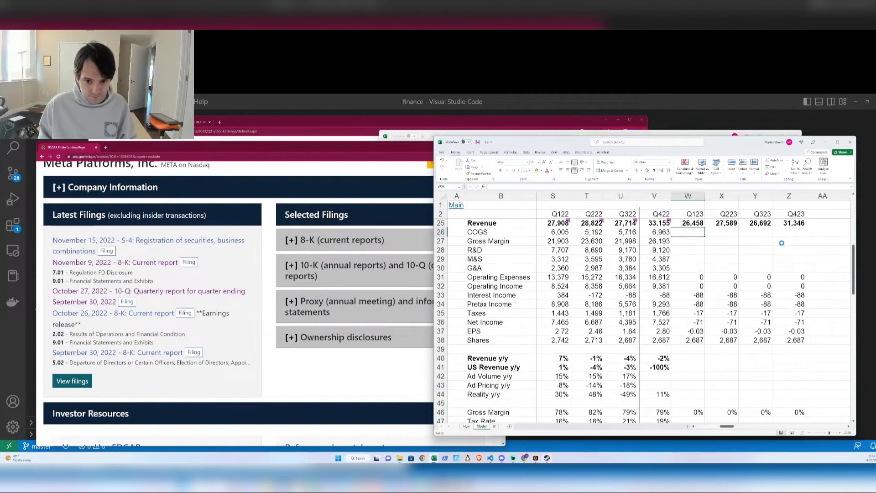
{"action": "key", "text": "Down"}
{"action": "type", "text": "+"}
- Calculate the Q123 COGS in W26 as Revenue minus Gross Margin and copy the formula across through Q423
{"action": "key", "text": "Up"}
{"action": "key", "text": "Up"}
{"action": "type", "text": "*.79"}
{"action": "key", "text": "ctrl+Return"}
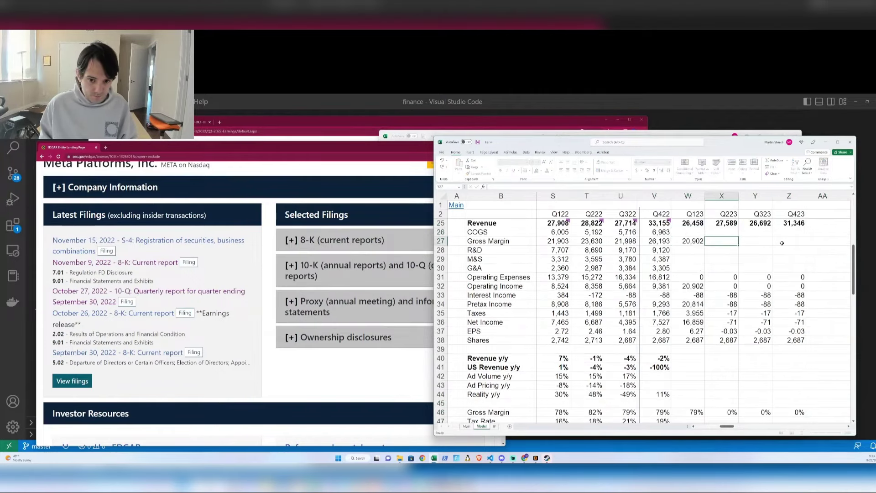
{"action": "key", "text": "ctrl+c"}
{"action": "key", "text": "shift+Right"}
{"action": "key", "text": "Up"}
{"action": "type", "text": "-"}
{"action": "key", "text": "Down"}
{"action": "key", "text": "Tab"}
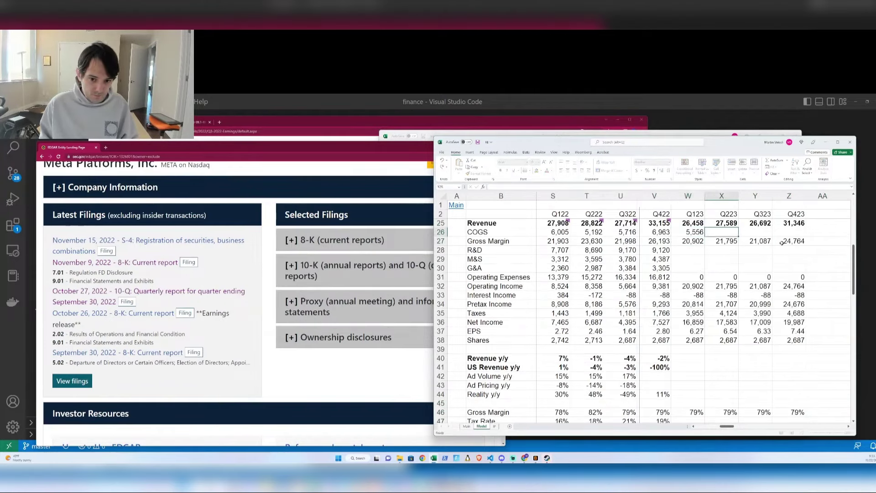
{"action": "key", "text": "Left"}
{"action": "key", "text": "ctrl+c"}
{"action": "key", "text": "shift+Right"}
{"action": "key", "text": "shift+Right"}
{"action": "key", "text": "shift+Right"}
{"action": "key", "text": "ctrl+v"}
{"action": "key", "text": "Escape"}
- Copy the Q422 Revenue y/y growth formula across Q123 through Q423
{"action": "key", "text": "Down"}
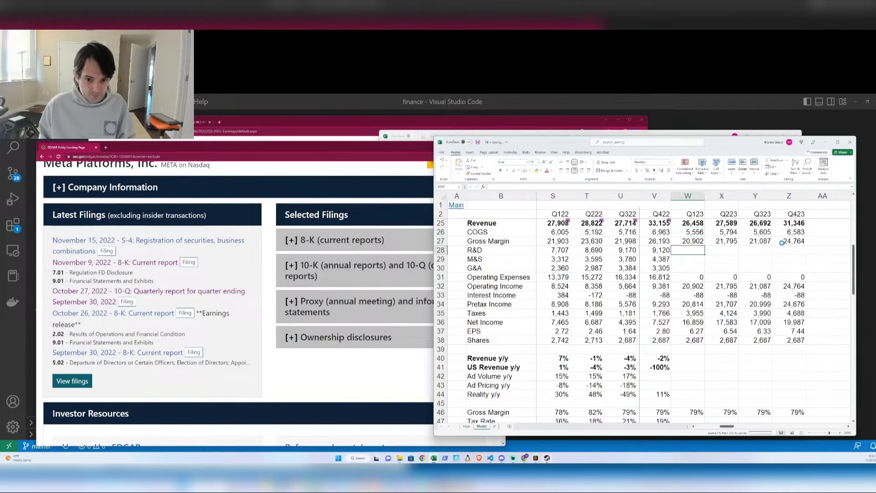
{"action": "key", "text": "Left"}
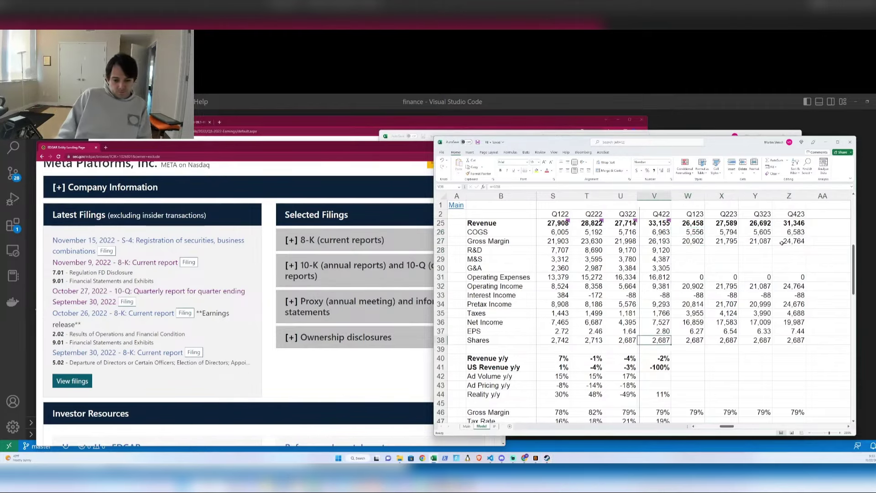
{"action": "key", "text": "Down"}
{"action": "key", "text": "Down"}
{"action": "key", "text": "Down"}
{"action": "key", "text": "Down"}
{"action": "key", "text": "Down"}
{"action": "key", "text": "Down"}
{"action": "key", "text": "Down"}
{"action": "key", "text": "Down"}
{"action": "key", "text": "Down"}
{"action": "key", "text": "Down"}
{"action": "key", "text": "Down"}
{"action": "key", "text": "ctrl+c"}
{"action": "key", "text": "shift+Right"}
{"action": "key", "text": "shift+Right"}
{"action": "key", "text": "shift+Right"}
{"action": "key", "text": "shift+Right"}
{"action": "key", "text": "Return"}
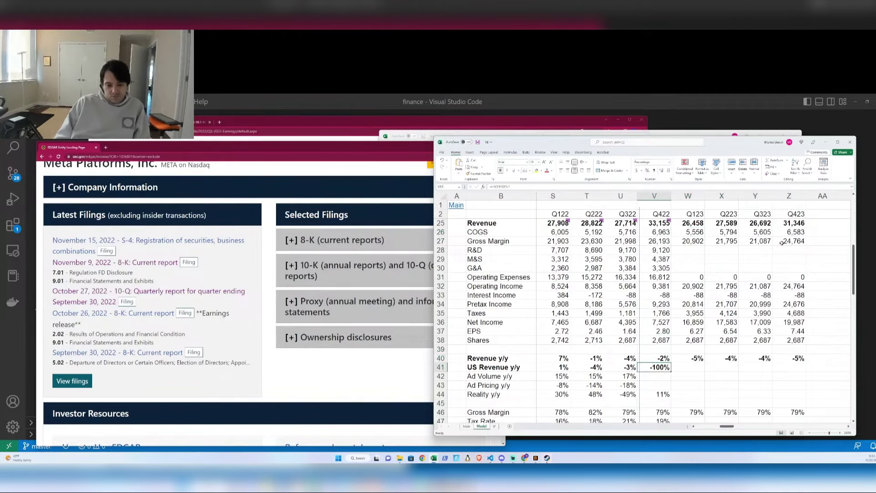
- Clear the Q422 US Revenue y/y cell and copy the Q422 Reality y/y formula across Q123 through Q423
{"action": "key", "text": "Down"}
{"action": "key", "text": "Down"}
{"action": "key", "text": "ctrl+c"}
{"action": "key", "text": "Right"}
{"action": "key", "text": "shift+Right"}
{"action": "key", "text": "shift+Right"}
{"action": "key", "text": "shift+Right"}
{"action": "key", "text": "Return"}
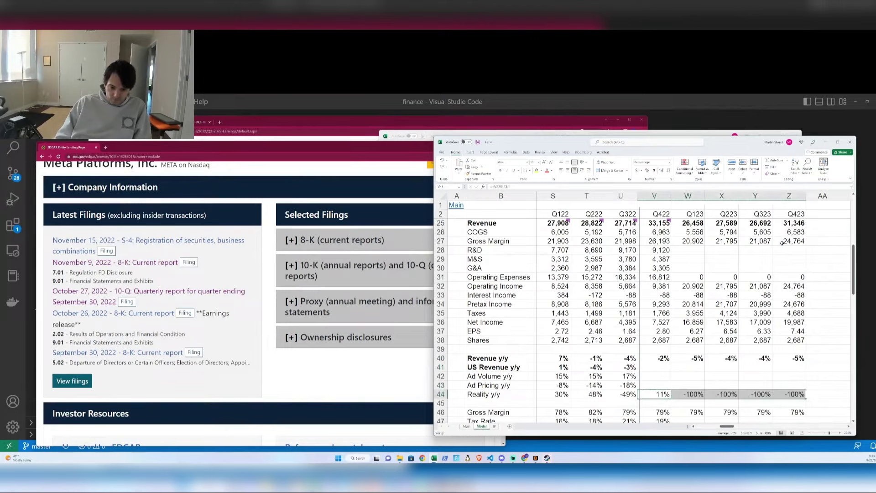
- Delete the copied Reality y/y formulas from Q123 through Q423
{"action": "key", "text": "shift+Right"}
{"action": "key", "text": "shift+Right"}
{"action": "key", "text": "shift+Right"}
{"action": "key", "text": "Delete"}
- Fill the Q422 Ad Pricing y/y with -18% and the Q422 Ad Volume y/y with 17%
{"action": "key", "text": "Left"}
{"action": "key", "text": "Up"}
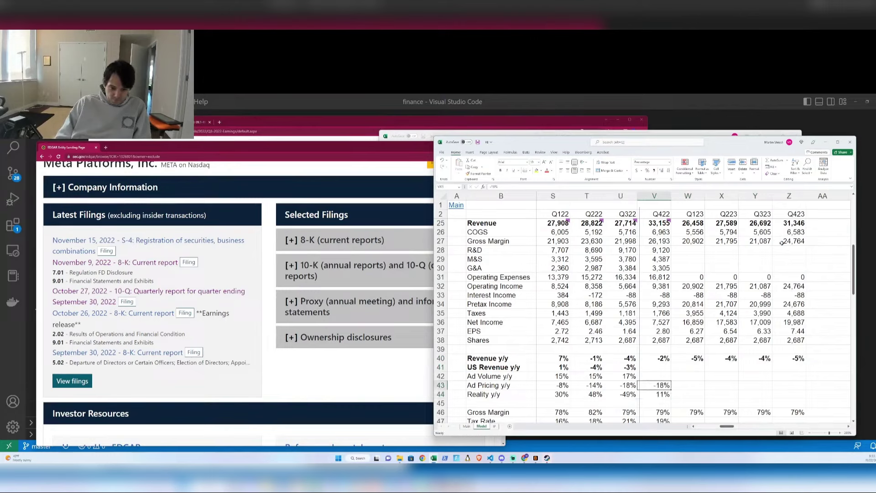
{"action": "key", "text": "Up"}
{"action": "key", "text": "ctrl+v"}
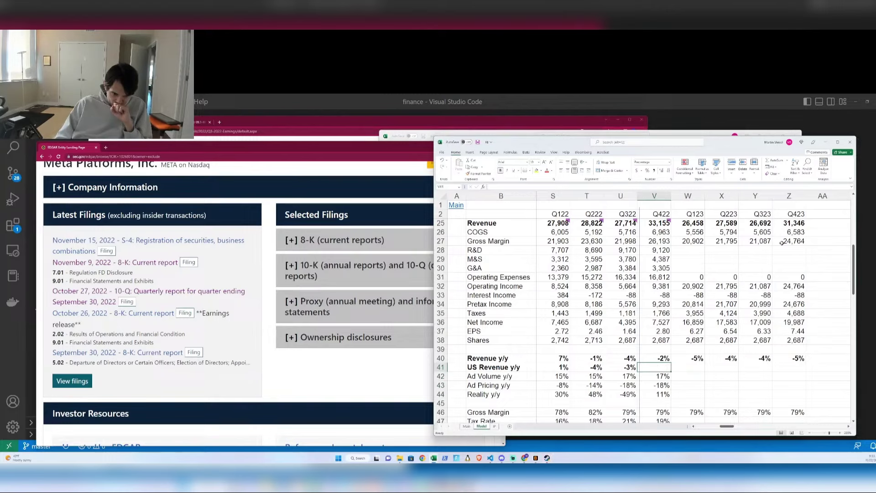
- Calculate the Q123 R&D in W28 as the Q122 R&D times 0.9
{"action": "key", "text": "Up"}
{"action": "key", "text": "Up"}
{"action": "key", "text": "Up"}
{"action": "key", "text": "Up"}
{"action": "key", "text": "Up"}
{"action": "key", "text": "Up"}
{"action": "key", "text": "Up"}
{"action": "key", "text": "Up"}
{"action": "key", "text": "Up"}
{"action": "key", "text": "Up"}
{"action": "key", "text": "Up"}
{"action": "key", "text": "Up"}
{"action": "key", "text": "Up"}
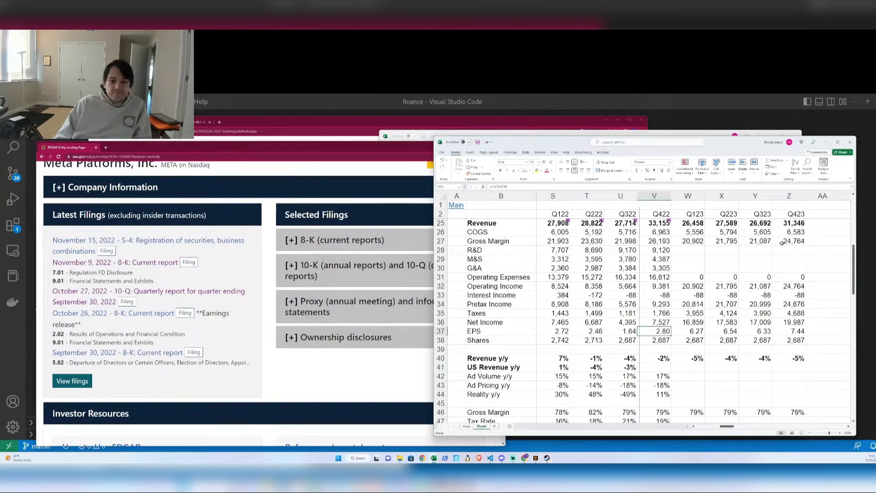
{"action": "key", "text": "Right"}
{"action": "type", "text": "+"}
{"action": "key", "text": "Left"}
{"action": "key", "text": "Left"}
{"action": "key", "text": "Left"}
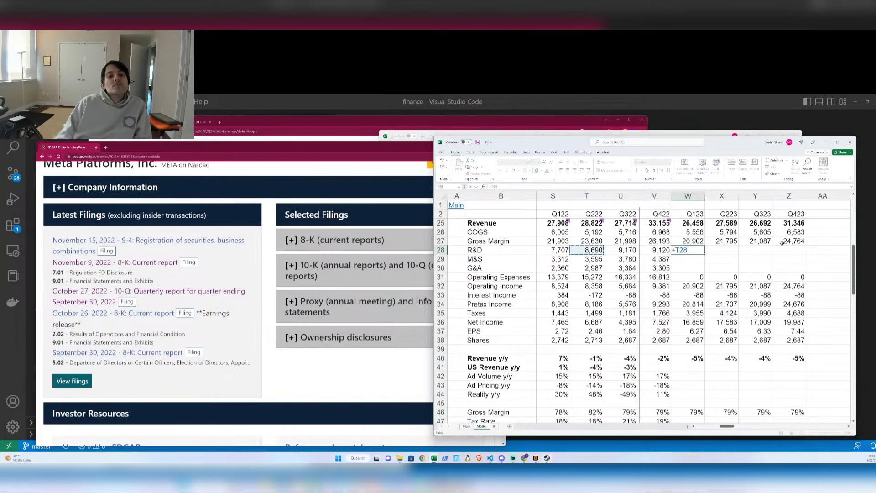
{"action": "key", "text": "Left"}
{"action": "type", "text": "*0.9"}
{"action": "key", "text": "Return"}
- Copy the Q123 R&D formula across the R&D, M&S and G&A rows for Q123 through Q423
{"action": "key", "text": "Up"}
{"action": "key", "text": "ctrl+c"}
{"action": "key", "text": "shift+Right"}
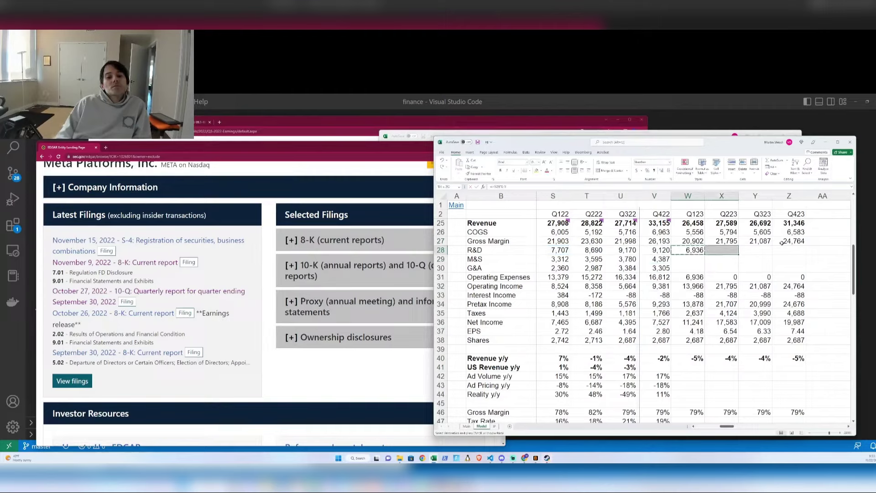
{"action": "key", "text": "shift+Right"}
{"action": "key", "text": "shift+Right"}
{"action": "key", "text": "shift+Down"}
{"action": "key", "text": "shift+Down"}
{"action": "key", "text": "ctrl+v"}
{"action": "key", "text": "Down"}
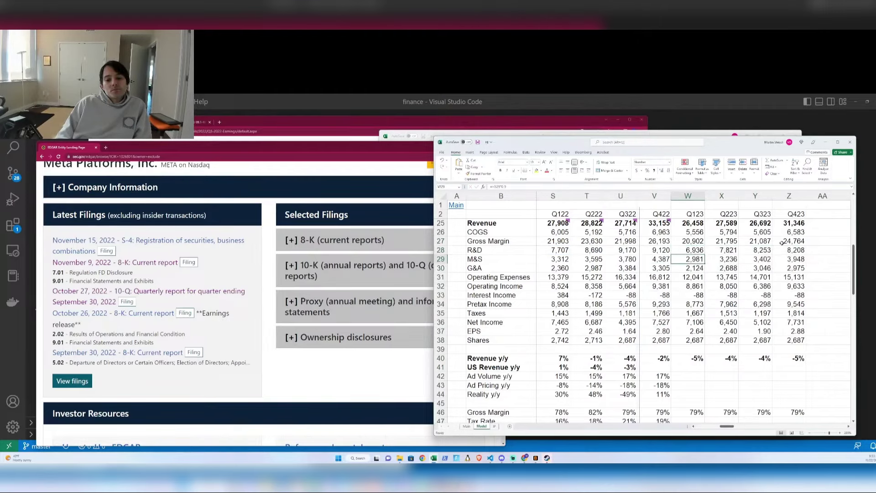
- Insert an empty row below Reality y/y and undo the insertion
{"action": "key", "text": "Left"}
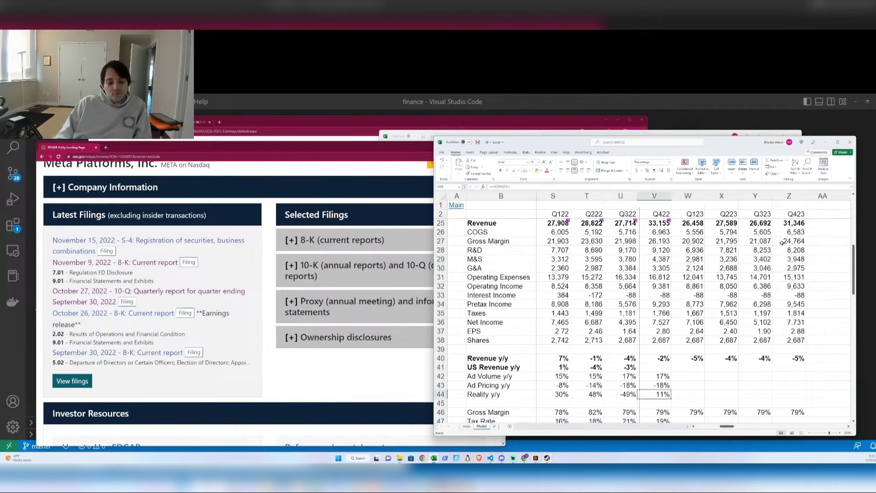
{"action": "key", "text": "Down"}
{"action": "key", "text": "shift+space"}
{"action": "key", "text": "ctrl+shift+plus"}
{"action": "key", "text": "ctrl+Left"}
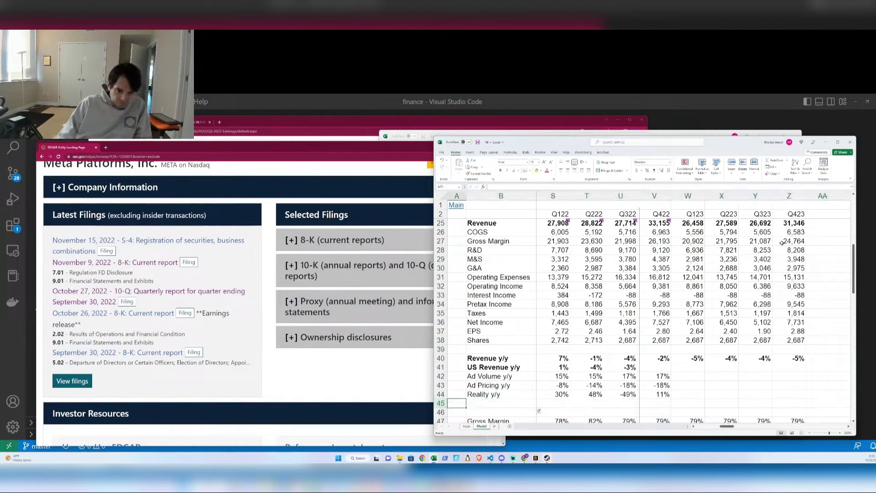
{"action": "key", "text": "ctrl+z"}
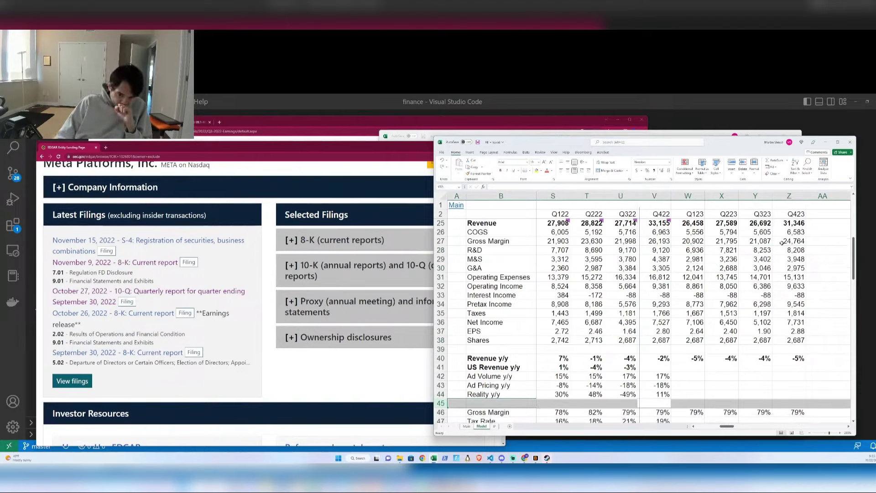
- Copy the Q422 tax rate formula across Q123 through Q423
{"action": "key", "text": "Down"}
{"action": "key", "text": "Down"}
{"action": "key", "text": "Down"}
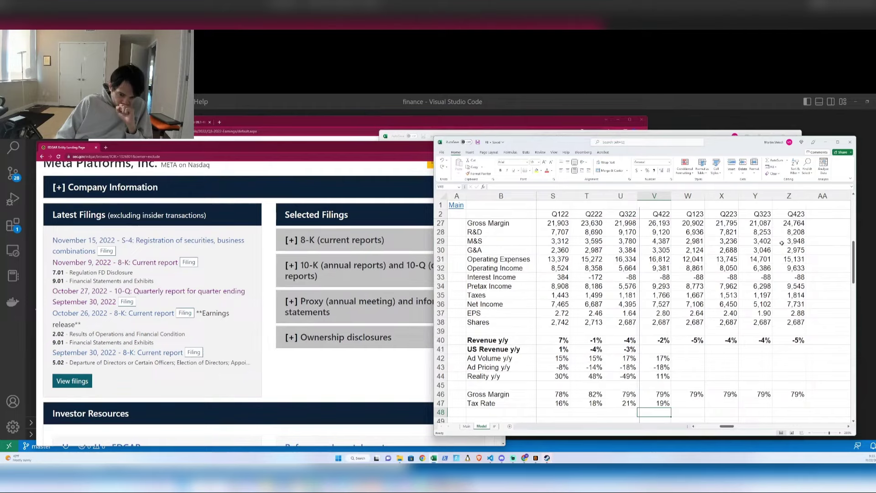
{"action": "key", "text": "Up"}
{"action": "key", "text": "ctrl+c"}
{"action": "key", "text": "shift+Right"}
{"action": "key", "text": "shift+Right"}
{"action": "key", "text": "shift+Right"}
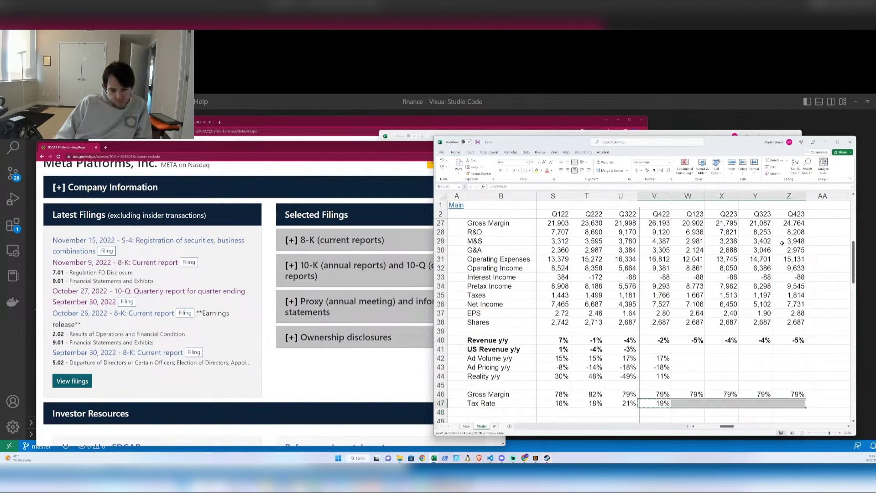
- Delete the extra empty row 49 above Net Cash
{"action": "key", "text": "Down"}
{"action": "key", "text": "Down"}
{"action": "key", "text": "ctrl+Right"}
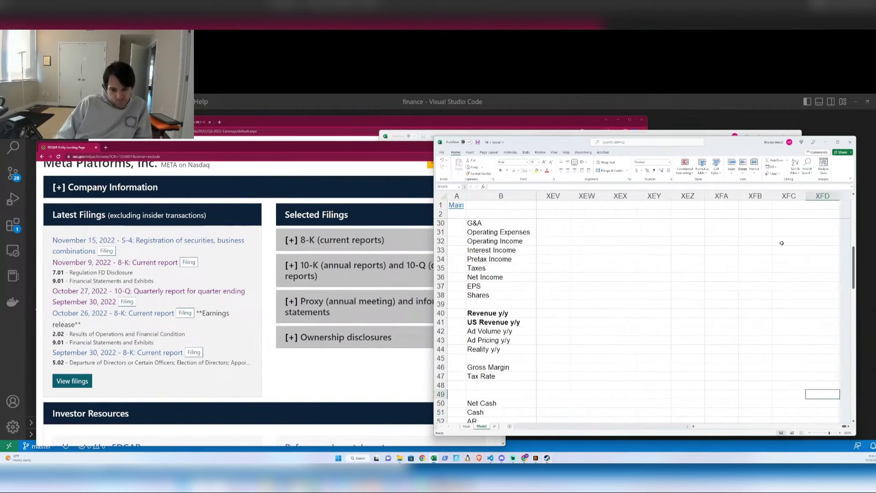
{"action": "key", "text": "ctrl+Left"}
{"action": "key", "text": "ctrl+Right"}
{"action": "key", "text": "ctrl+Left"}
{"action": "key", "text": "shift+space"}
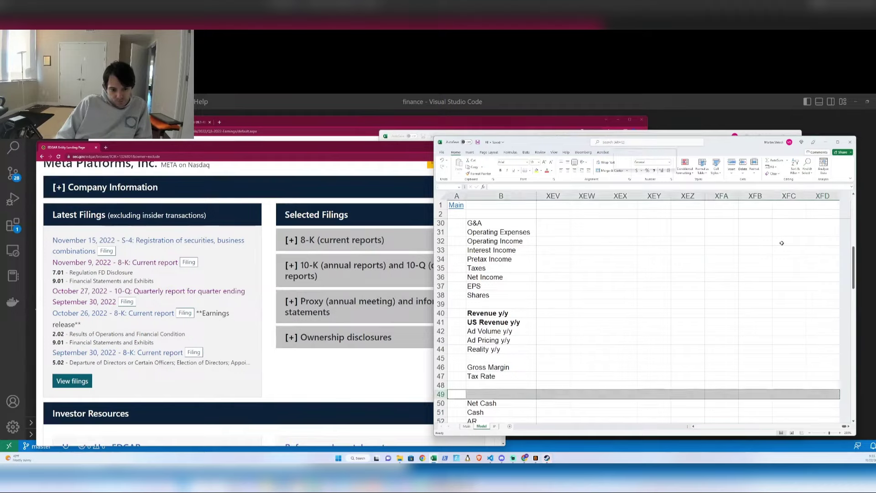
{"action": "key", "text": "ctrl+minus"}
- Review the quarterly net cash, income statement and revenue rows for the forecast quarters through Q423
{"action": "key", "text": "Right"}
{"action": "key", "text": "ctrl+Right"}
{"action": "key", "text": "Right"}
{"action": "key", "text": "Right"}
{"action": "key", "text": "Right"}
{"action": "key", "text": "Right"}
{"action": "key", "text": "Right"}
{"action": "key", "text": "Right"}
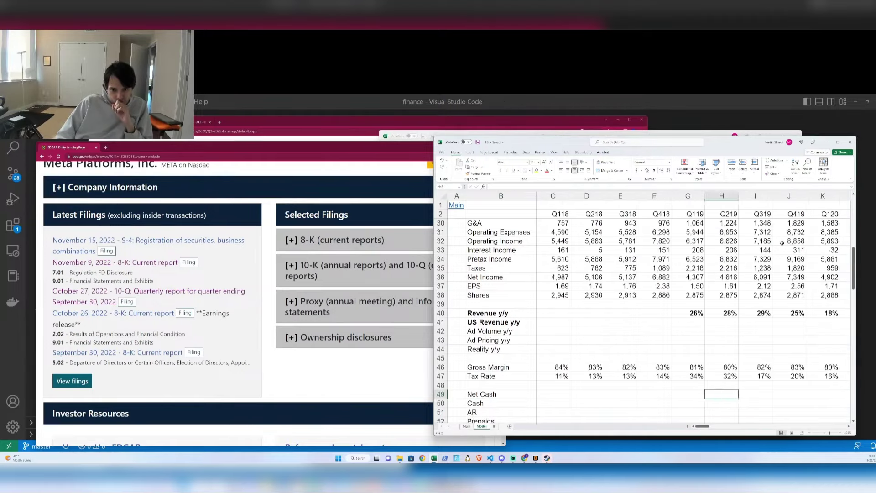
{"action": "key", "text": "Right"}
{"action": "key", "text": "Right"}
{"action": "key", "text": "Right"}
{"action": "key", "text": "Left"}
{"action": "key", "text": "Left"}
{"action": "key", "text": "Left"}
{"action": "key", "text": "Left"}
{"action": "key", "text": "Left"}
{"action": "key", "text": "Up"}
{"action": "key", "text": "Up"}
{"action": "key", "text": "Up"}
{"action": "key", "text": "Up"}
{"action": "key", "text": "Up"}
{"action": "key", "text": "Up"}
{"action": "key", "text": "Up"}
{"action": "key", "text": "Up"}
{"action": "key", "text": "Up"}
{"action": "key", "text": "Up"}
{"action": "key", "text": "Up"}
{"action": "key", "text": "Up"}
{"action": "key", "text": "Up"}
{"action": "key", "text": "Up"}
{"action": "key", "text": "Up"}
{"action": "key", "text": "Up"}
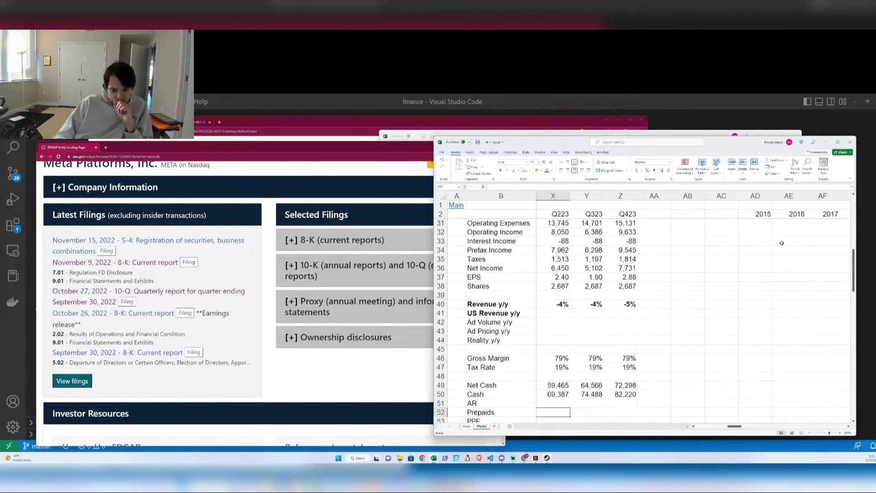
{"action": "key", "text": "Up"}
{"action": "key", "text": "Up"}
{"action": "key", "text": "Up"}
{"action": "key", "text": "Up"}
{"action": "key", "text": "Up"}
{"action": "key", "text": "Up"}
{"action": "key", "text": "Up"}
{"action": "key", "text": "Up"}
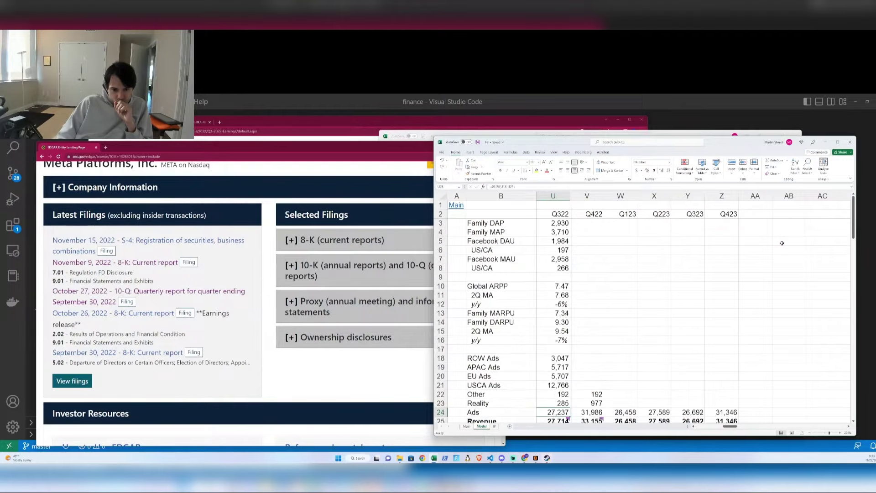
- Examine the annual revenue, income statement and gross margin figures for 2019 through 2027
{"action": "key", "text": "Right"}
{"action": "key", "text": "Right"}
{"action": "key", "text": "Right"}
{"action": "key", "text": "Right"}
{"action": "key", "text": "Right"}
{"action": "key", "text": "Right"}
{"action": "key", "text": "Right"}
{"action": "key", "text": "Right"}
{"action": "key", "text": "Right"}
{"action": "key", "text": "Right"}
{"action": "key", "text": "Right"}
{"action": "key", "text": "Right"}
{"action": "key", "text": "Right"}
{"action": "key", "text": "Right"}
{"action": "key", "text": "Right"}
{"action": "key", "text": "Right"}
{"action": "key", "text": "Right"}
{"action": "key", "text": "Right"}
{"action": "key", "text": "Right"}
{"action": "key", "text": "Right"}
{"action": "key", "text": "Right"}
{"action": "key", "text": "Right"}
{"action": "key", "text": "Right"}
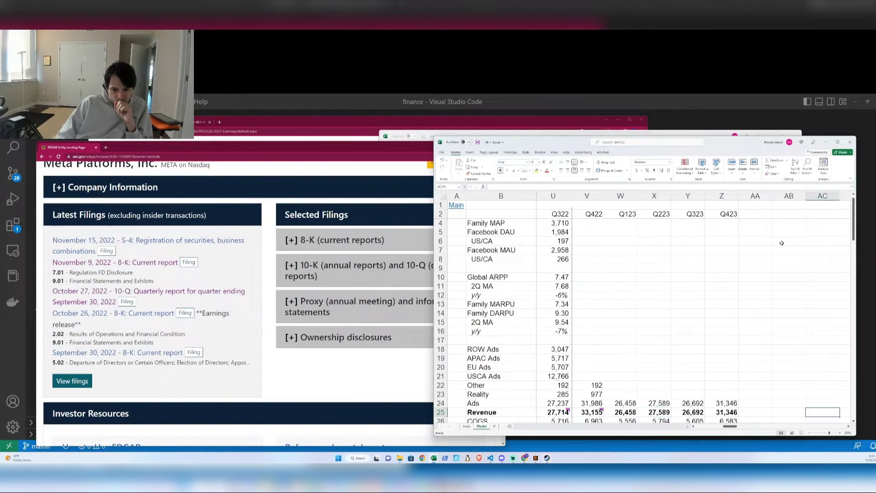
{"action": "key", "text": "Left"}
{"action": "key", "text": "Left"}
{"action": "key", "text": "Left"}
{"action": "key", "text": "Left"}
{"action": "key", "text": "Left"}
{"action": "key", "text": "Left"}
{"action": "key", "text": "Left"}
{"action": "key", "text": "Left"}
{"action": "key", "text": "Left"}
{"action": "key", "text": "Left"}
{"action": "key", "text": "Left"}
{"action": "key", "text": "Left"}
{"action": "key", "text": "Left"}
{"action": "key", "text": "Left"}
{"action": "key", "text": "Left"}
{"action": "key", "text": "Left"}
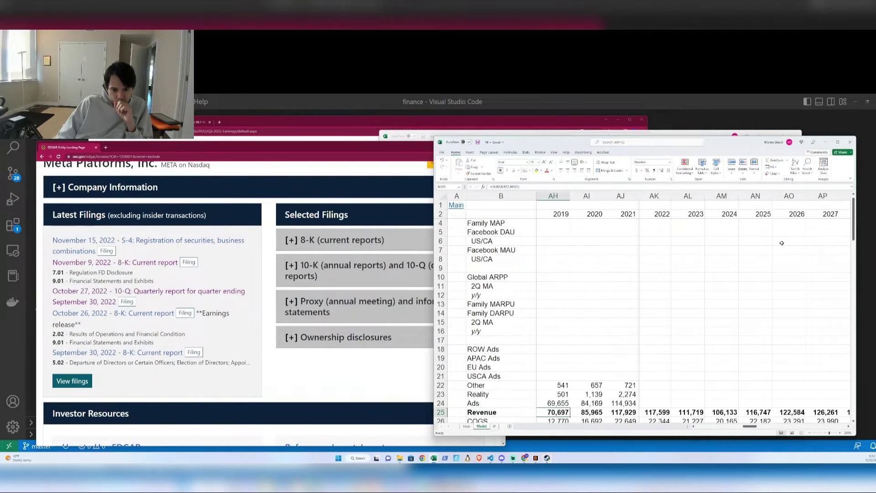
{"action": "key", "text": "Down"}
{"action": "key", "text": "Down"}
{"action": "key", "text": "Down"}
{"action": "key", "text": "Down"}
{"action": "key", "text": "Down"}
{"action": "key", "text": "Down"}
{"action": "key", "text": "Down"}
{"action": "key", "text": "Down"}
{"action": "key", "text": "Down"}
{"action": "key", "text": "Down"}
{"action": "key", "text": "Down"}
{"action": "key", "text": "Down"}
{"action": "key", "text": "Down"}
{"action": "key", "text": "Down"}
{"action": "key", "text": "Down"}
{"action": "key", "text": "Down"}
{"action": "key", "text": "Down"}
{"action": "key", "text": "Down"}
{"action": "key", "text": "Down"}
{"action": "key", "text": "Down"}
{"action": "key", "text": "Right"}
{"action": "key", "text": "Right"}
{"action": "key", "text": "Right"}
{"action": "key", "text": "Right"}
{"action": "key", "text": "Right"}
{"action": "key", "text": "Right"}
{"action": "key", "text": "Right"}
{"action": "key", "text": "Right"}
{"action": "key", "text": "Right"}
{"action": "key", "text": "Right"}
{"action": "key", "text": "Right"}
{"action": "key", "text": "Right"}
{"action": "key", "text": "Right"}
{"action": "key", "text": "Right"}
{"action": "key", "text": "Right"}
{"action": "key", "text": "Right"}
{"action": "key", "text": "Right"}
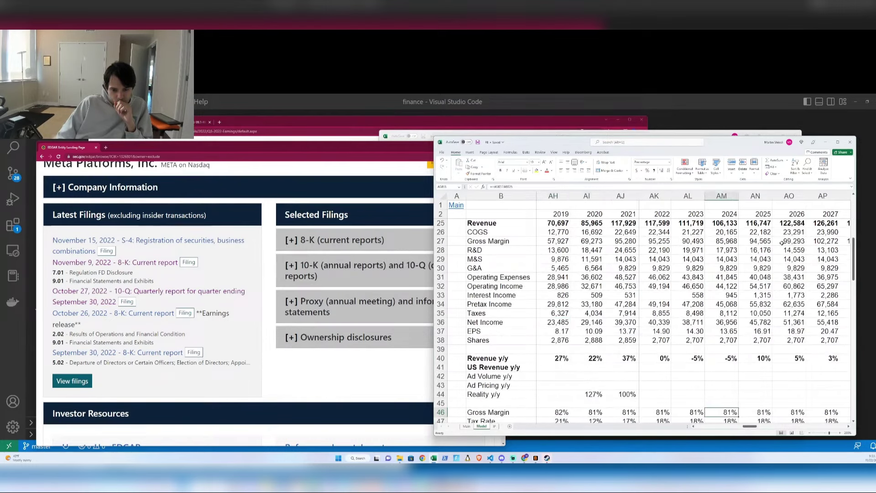
- Check the NPV valuation block beyond the 2030 forecast, down to the Share value
{"action": "key", "text": "Down"}
{"action": "key", "text": "Down"}
{"action": "key", "text": "Left"}
{"action": "key", "text": "Left"}
{"action": "key", "text": "Left"}
{"action": "key", "text": "Left"}
{"action": "key", "text": "Down"}
{"action": "key", "text": "Down"}
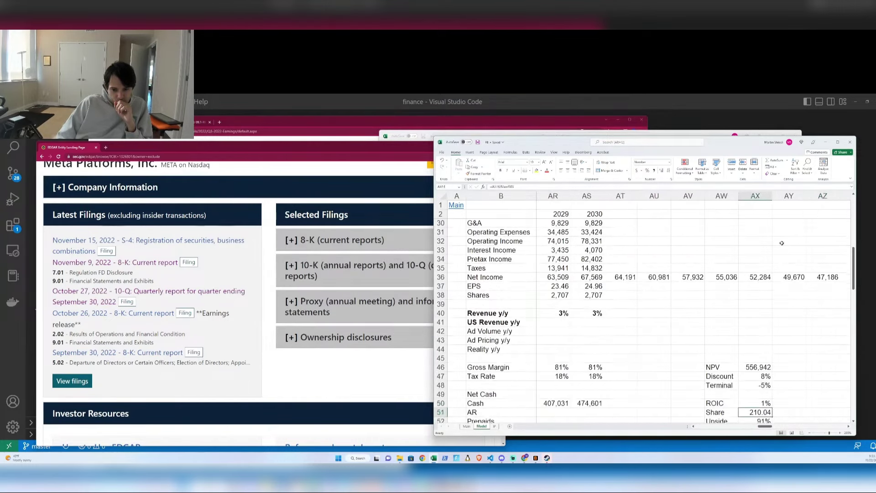
- Move the ROIC, Share and Upside labels and values up one row to sit directly below Terminal
{"action": "key", "text": "Right"}
{"action": "key", "text": "Up"}
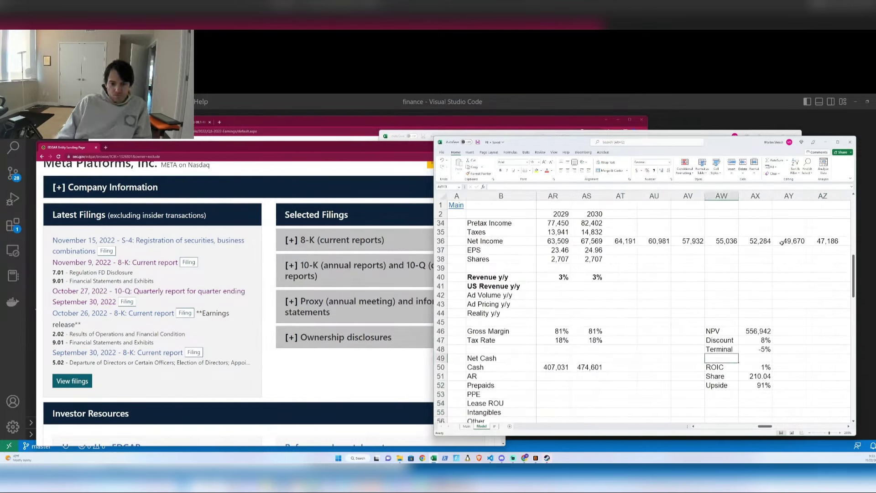
{"action": "key", "text": "Down"}
{"action": "key", "text": "shift+Down"}
{"action": "key", "text": "shift+Down"}
{"action": "key", "text": "shift+Right"}
{"action": "key", "text": "ctrl+x"}
{"action": "key", "text": "Up"}
{"action": "key", "text": "ctrl+v"}
{"action": "key", "text": "Down"}
{"action": "key", "text": "Up"}
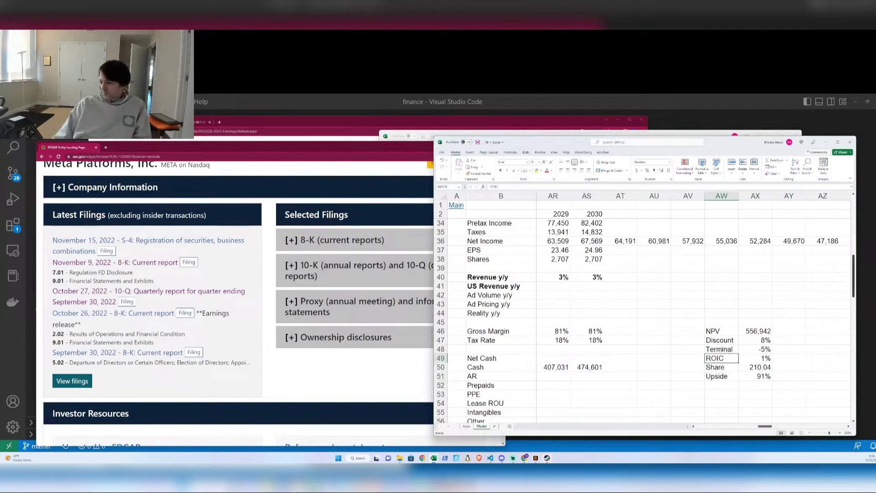
{"action": "key", "text": "alt+Tab"}
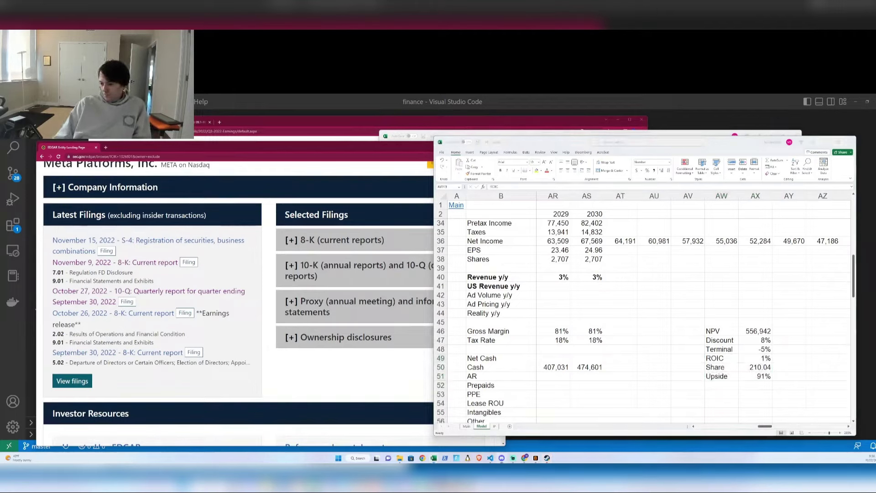
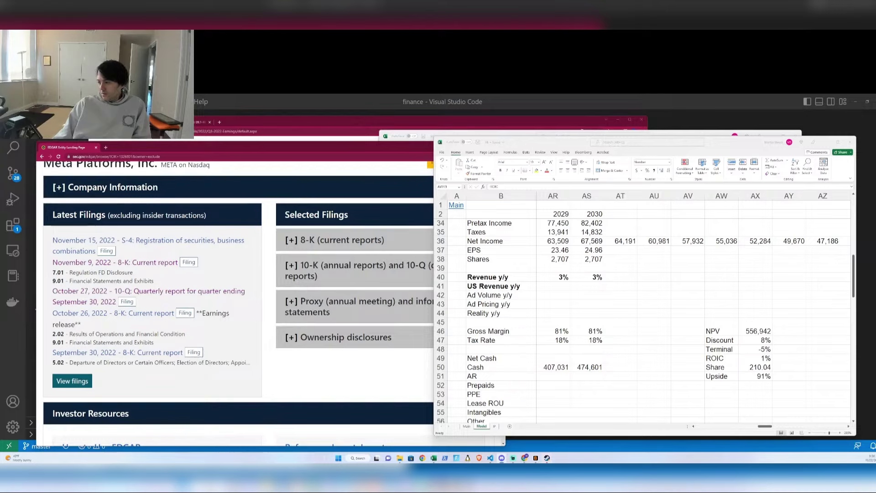
- Set the ROIC assumption in the valuation block to 2%
{"action": "left_click", "coordinate": [702, 277]}
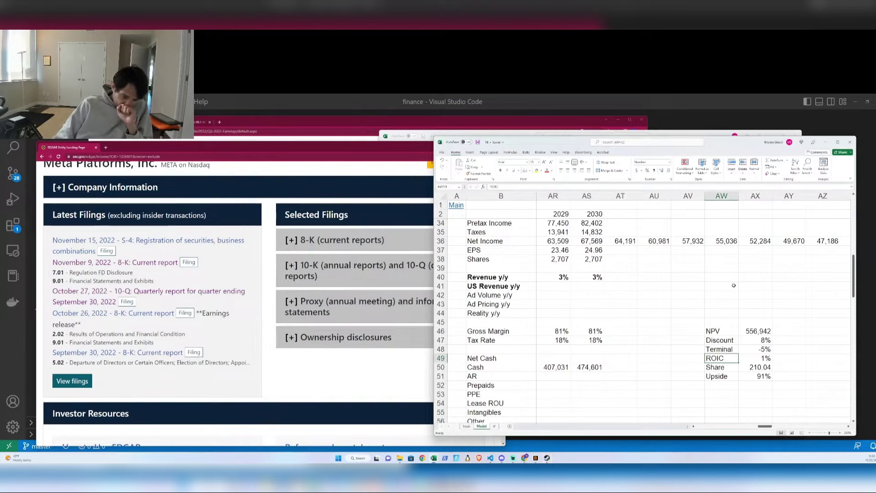
{"action": "key", "text": "Right"}
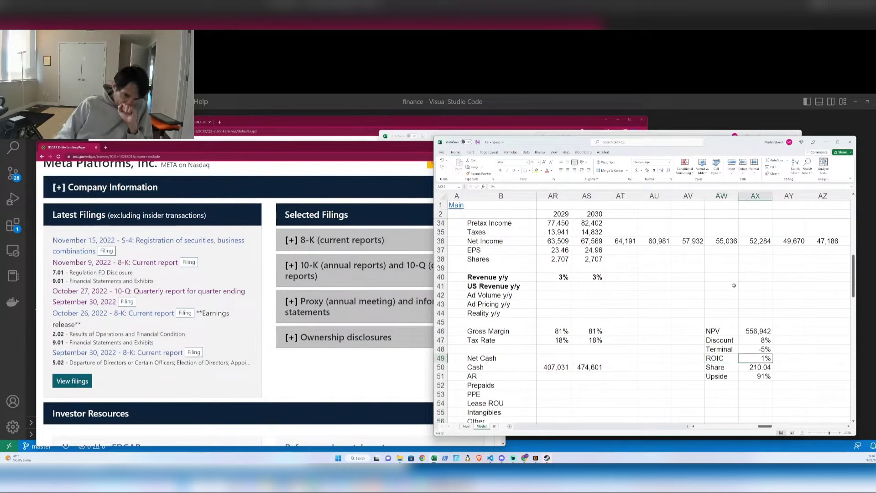
{"action": "type", "text": "2%"}
{"action": "key", "text": "Return"}
- Review the annual income statement forecasts through 2030 and the valuation block after the ROIC change
{"action": "key", "text": "Up"}
{"action": "key", "text": "Up"}
{"action": "key", "text": "Up"}
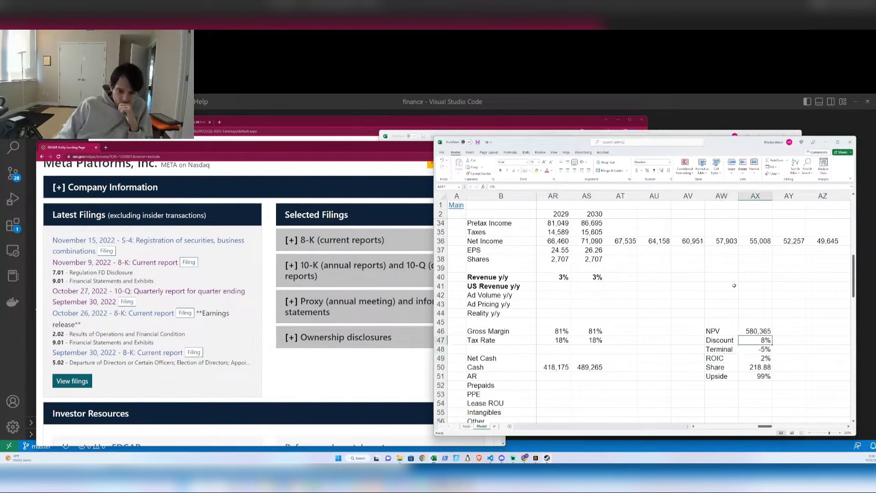
{"action": "left_click_drag", "start_coordinate": [771, 427], "coordinate": [758, 429]}
{"action": "scroll", "coordinate": [720, 404], "scroll_direction": "up", "scroll_amount": 5}
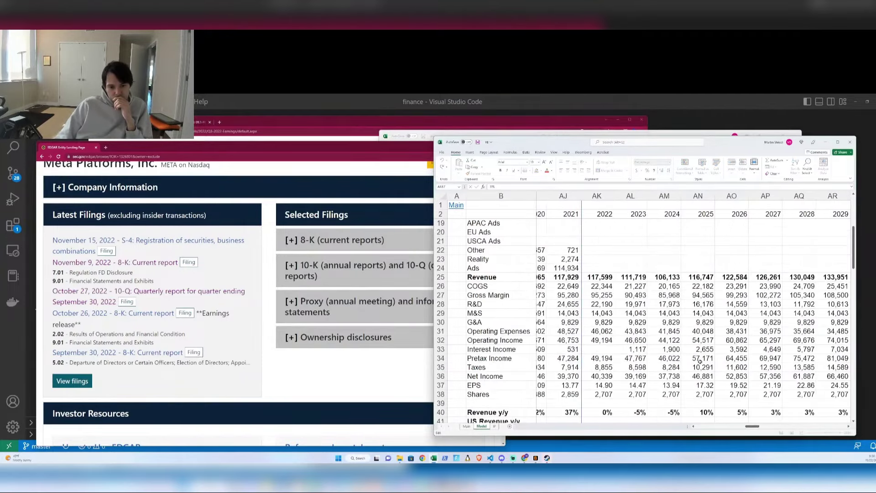
{"action": "scroll", "coordinate": [719, 404], "scroll_direction": "down", "scroll_amount": 2}
{"action": "left_click_drag", "start_coordinate": [752, 426], "coordinate": [757, 427]}
{"action": "scroll", "coordinate": [763, 402], "scroll_direction": "down", "scroll_amount": 2}
{"action": "key", "text": "Right"}
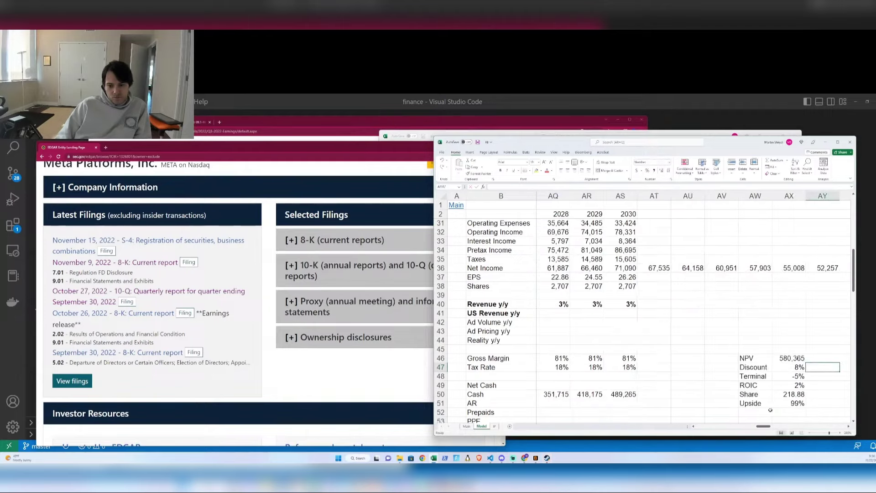
- Inspect the NPV formula and trace the Net Income cells it covers across the forecast years
{"action": "key", "text": "Left"}
{"action": "key", "text": "Up"}
{"action": "key", "text": "F2"}
{"action": "scroll", "coordinate": [727, 393], "scroll_direction": "up", "scroll_amount": 3}
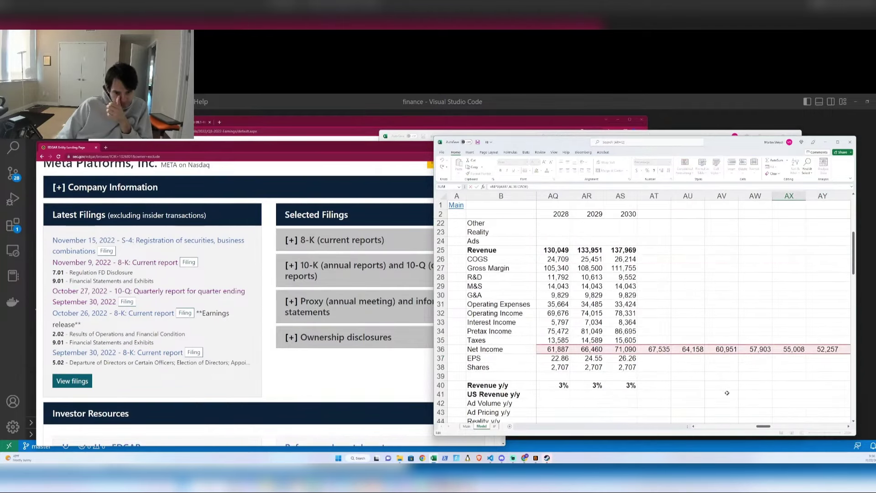
{"action": "left_click", "coordinate": [741, 427]}
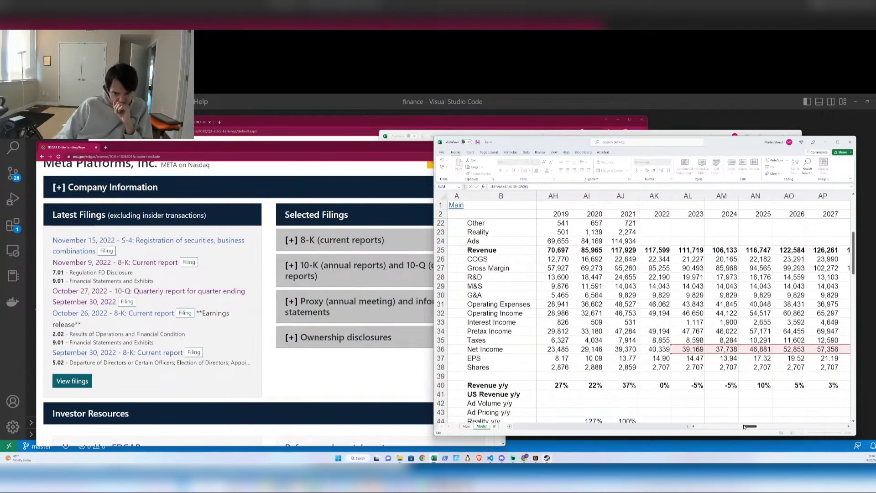
{"action": "mouse_move", "coordinate": [754, 427]}
{"action": "left_mouse_down"}
{"action": "mouse_move", "coordinate": [765, 428]}
{"action": "mouse_move", "coordinate": [751, 426]}
{"action": "left_mouse_up"}
{"action": "key", "text": "Tab"}
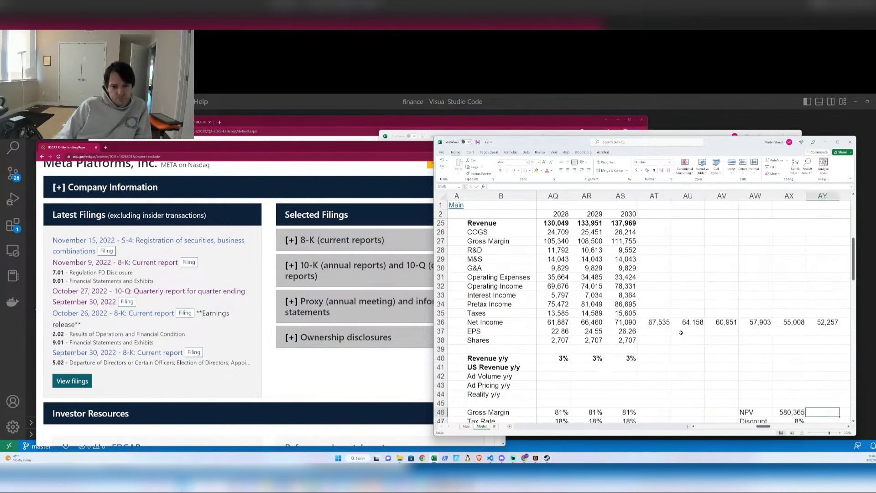
- Examine the quarterly operating expenses, growth rates and margins from Q421 through Q423
{"action": "key", "text": "Left"}
{"action": "key", "text": "Left"}
{"action": "key", "text": "Left"}
{"action": "key", "text": "Left"}
{"action": "key", "text": "Left"}
{"action": "key", "text": "Left"}
{"action": "key", "text": "Left"}
{"action": "key", "text": "Left"}
{"action": "key", "text": "Left"}
{"action": "key", "text": "Left"}
{"action": "key", "text": "Left"}
{"action": "key", "text": "Left"}
{"action": "key", "text": "Left"}
{"action": "key", "text": "Left"}
{"action": "key", "text": "Left"}
{"action": "key", "text": "Left"}
{"action": "key", "text": "Left"}
{"action": "key", "text": "Left"}
{"action": "key", "text": "Left"}
{"action": "key", "text": "Left"}
{"action": "key", "text": "Left"}
{"action": "key", "text": "Left"}
{"action": "key", "text": "Left"}
{"action": "key", "text": "Left"}
{"action": "key", "text": "Left"}
{"action": "key", "text": "Left"}
{"action": "key", "text": "Left"}
{"action": "key", "text": "Left"}
{"action": "key", "text": "Left"}
{"action": "key", "text": "Left"}
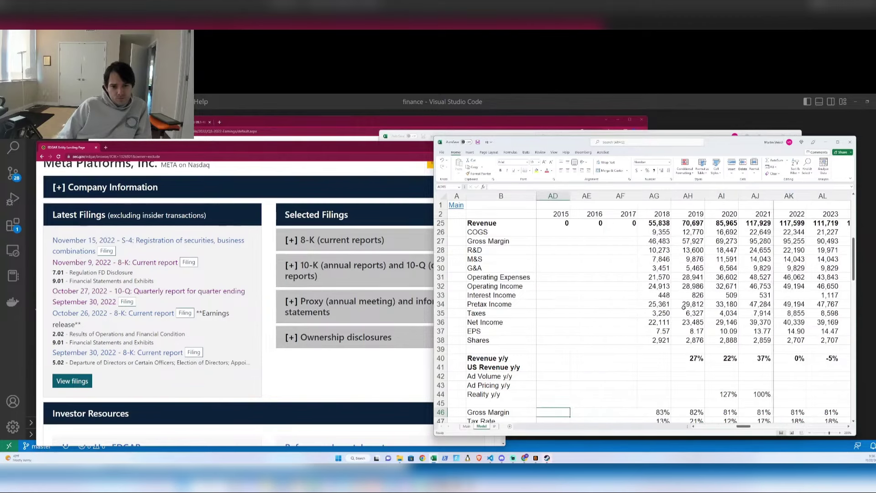
{"action": "key", "text": "Left"}
{"action": "key", "text": "Left"}
{"action": "key", "text": "Left"}
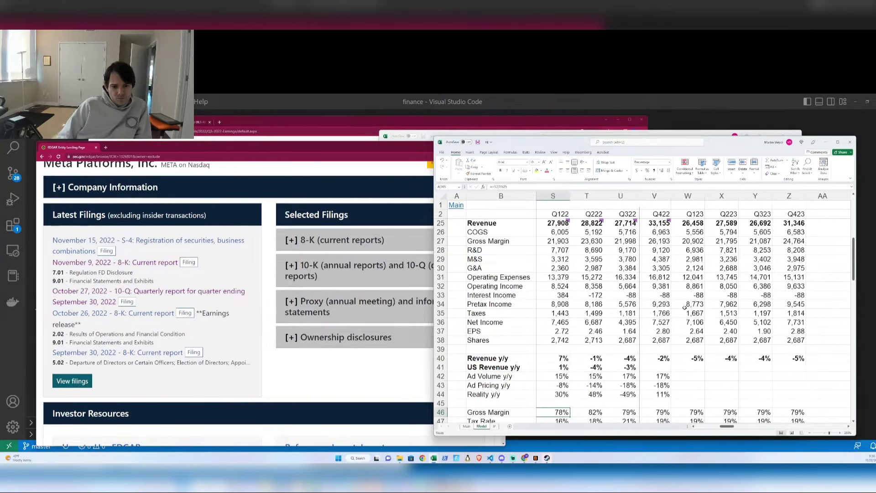
{"action": "scroll", "coordinate": [704, 316], "scroll_direction": "down", "scroll_amount": 2}
{"action": "left_click", "coordinate": [657, 341]}
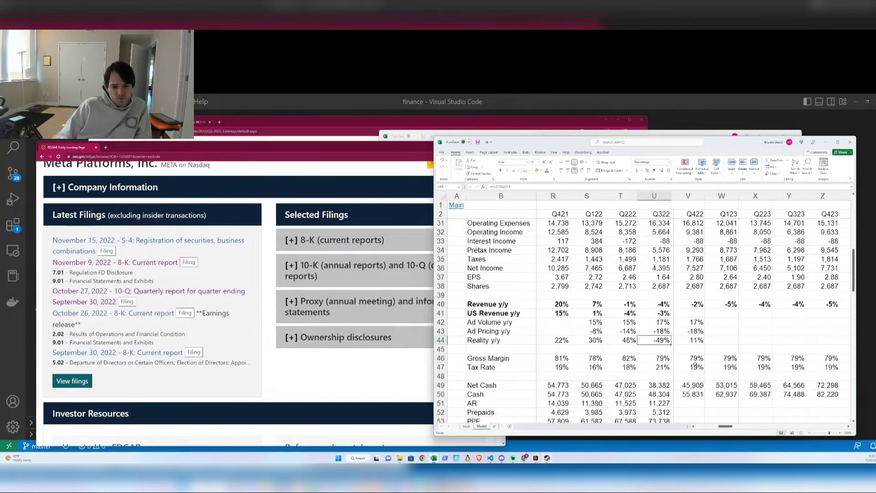
{"action": "scroll", "coordinate": [667, 342], "scroll_direction": "up", "scroll_amount": 2}
{"action": "scroll", "coordinate": [668, 342], "scroll_direction": "down", "scroll_amount": 2}
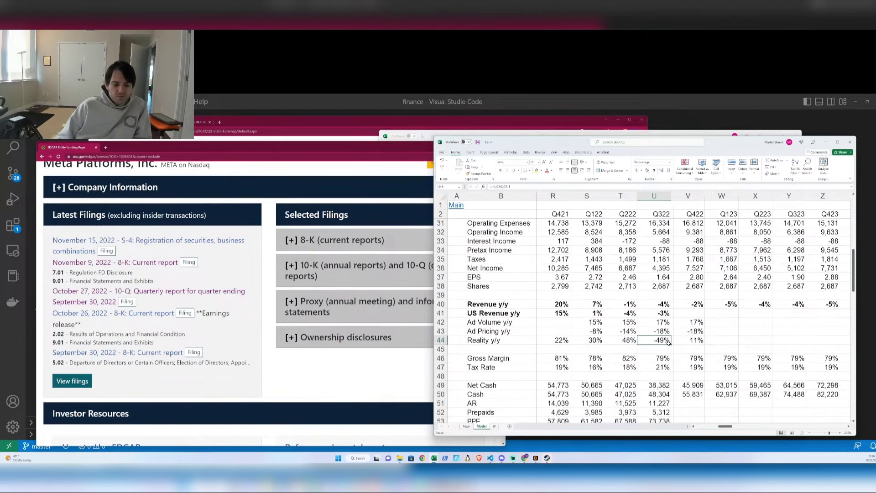
- Label the empty row below Reality y/y as OpEx y/y
{"action": "key", "text": "ctrl+Right"}
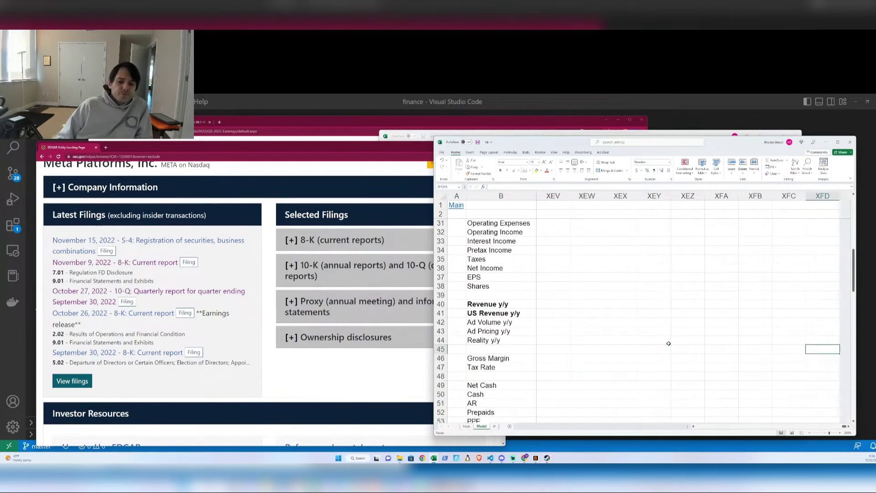
{"action": "key", "text": "Right"}
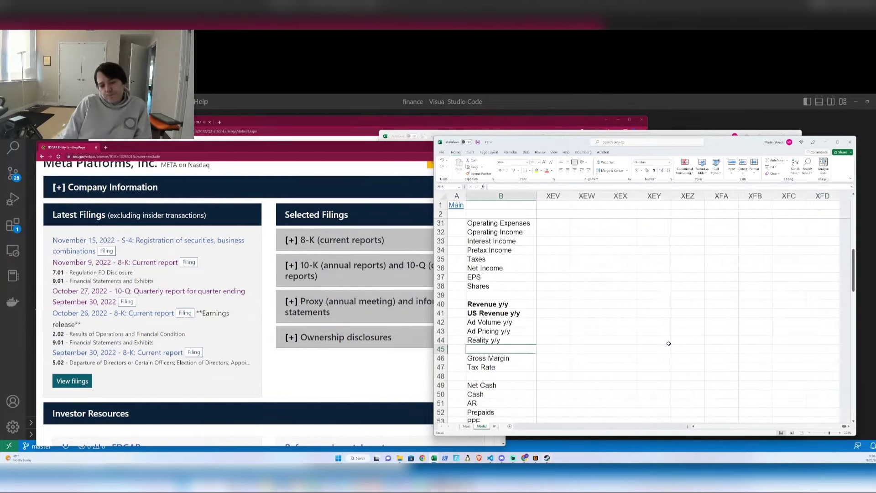
{"action": "key", "text": "Right"}
{"action": "key", "text": "Right"}
{"action": "key", "text": "Right"}
{"action": "key", "text": "Right"}
{"action": "key", "text": "Right"}
{"action": "key", "text": "Right"}
{"action": "key", "text": "Right"}
{"action": "key", "text": "Right"}
{"action": "key", "text": "Right"}
{"action": "key", "text": "Right"}
{"action": "key", "text": "Right"}
{"action": "key", "text": "Right"}
{"action": "key", "text": "Right"}
{"action": "key", "text": "Right"}
{"action": "key", "text": "Right"}
{"action": "key", "text": "Right"}
{"action": "key", "text": "Right"}
{"action": "key", "text": "Right"}
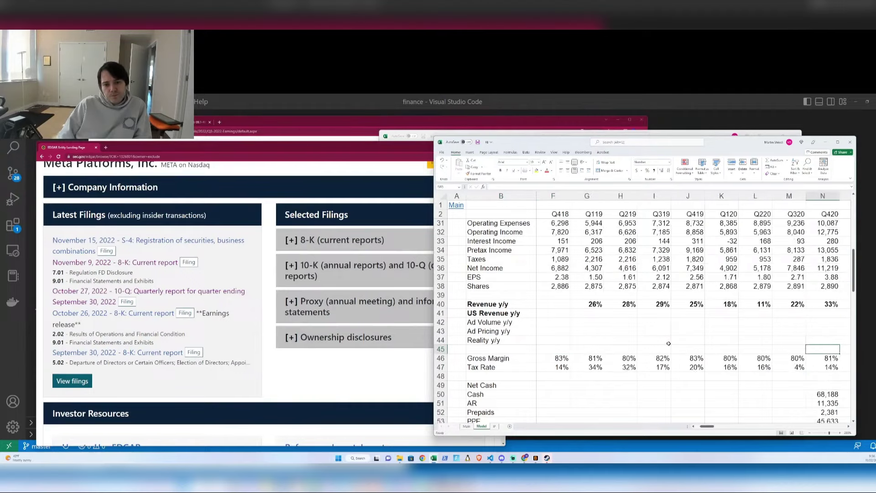
{"action": "key", "text": "Left"}
{"action": "key", "text": "Left"}
{"action": "key", "text": "Left"}
{"action": "key", "text": "Left"}
{"action": "key", "text": "Left"}
{"action": "key", "text": "Left"}
{"action": "key", "text": "Left"}
{"action": "key", "text": "Left"}
{"action": "type", "text": "OpE"}
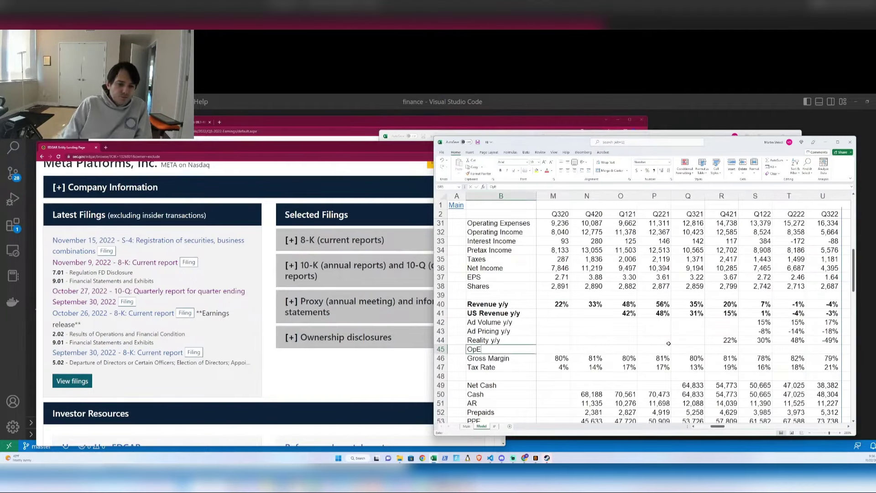
{"action": "type", "text": "x y/y"}
- Calculate Q322 OpEx y/y as Operating Expenses divided by the Q321 figure minus 1, formatted as a percentage
{"action": "key", "text": "Right"}
{"action": "key", "text": "Right"}
{"action": "key", "text": "Right"}
{"action": "key", "text": "Right"}
{"action": "key", "text": "Right"}
{"action": "key", "text": "Right"}
{"action": "key", "text": "Right"}
{"action": "key", "text": "Right"}
{"action": "key", "text": "Right"}
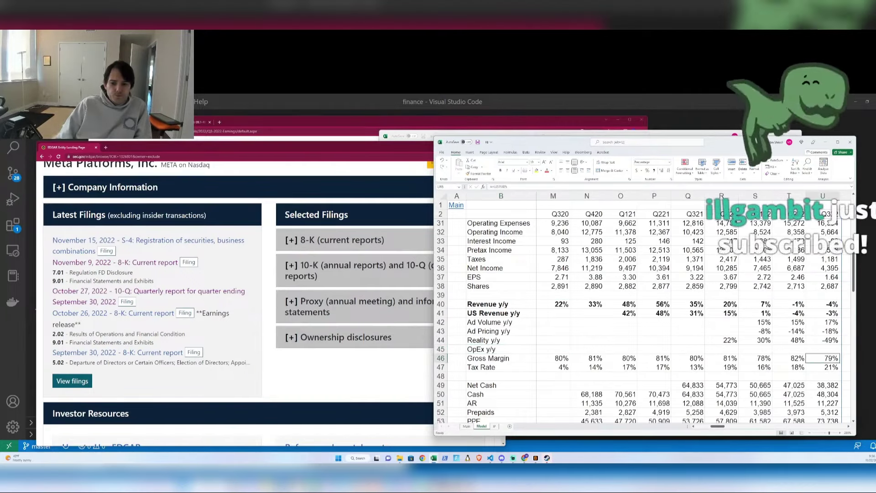
{"action": "type", "text": "+"}
{"action": "key", "text": "Up"}
{"action": "key", "text": "Up"}
{"action": "key", "text": "Up"}
{"action": "key", "text": "Up"}
{"action": "key", "text": "Up"}
{"action": "key", "text": "Up"}
{"action": "key", "text": "Up"}
{"action": "key", "text": "Up"}
{"action": "key", "text": "Up"}
{"action": "key", "text": "Up"}
{"action": "key", "text": "Up"}
{"action": "key", "text": "Up"}
{"action": "key", "text": "Up"}
{"action": "key", "text": "Up"}
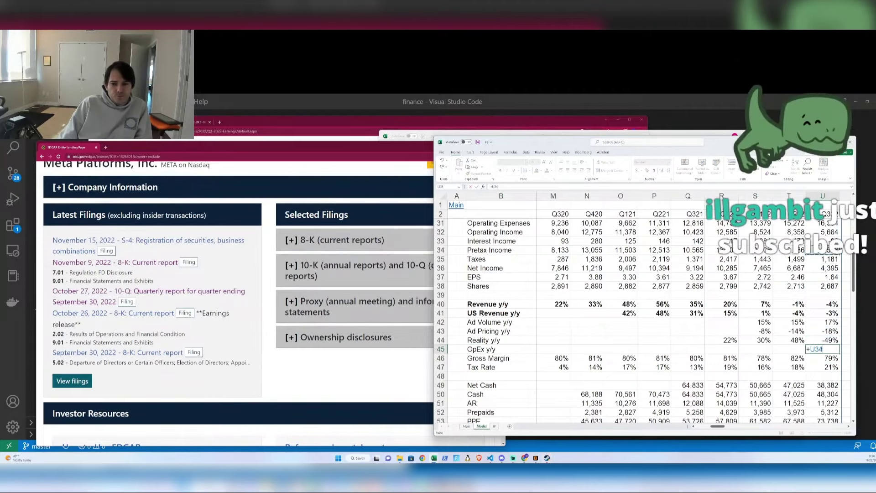
{"action": "type", "text": "/"}
{"action": "key", "text": "Up"}
{"action": "key", "text": "Up"}
{"action": "key", "text": "Up"}
{"action": "key", "text": "Up"}
{"action": "key", "text": "Up"}
{"action": "key", "text": "Up"}
{"action": "key", "text": "Up"}
{"action": "key", "text": "Up"}
{"action": "key", "text": "Up"}
{"action": "key", "text": "Up"}
{"action": "key", "text": "Up"}
{"action": "key", "text": "Up"}
{"action": "key", "text": "Up"}
{"action": "key", "text": "Up"}
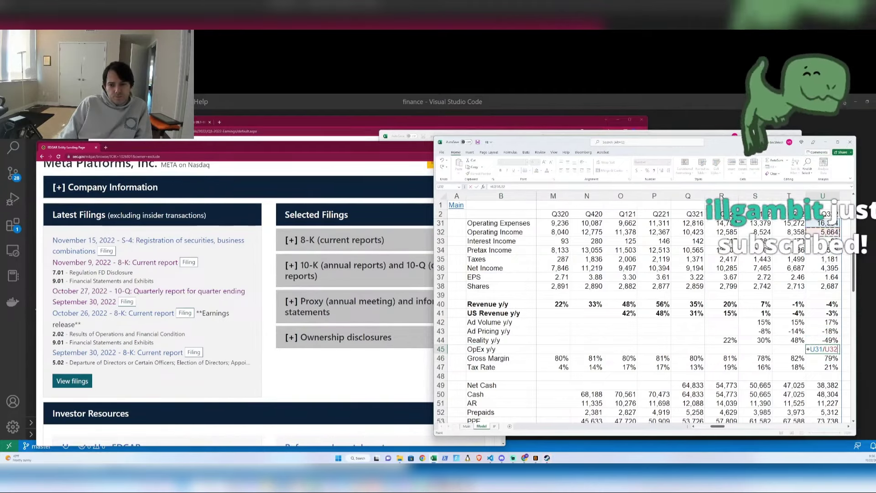
{"action": "key", "text": "Left"}
{"action": "key", "text": "Left"}
{"action": "key", "text": "Left"}
{"action": "key", "text": "Left"}
{"action": "type", "text": "-1"}
{"action": "key", "text": "Return"}
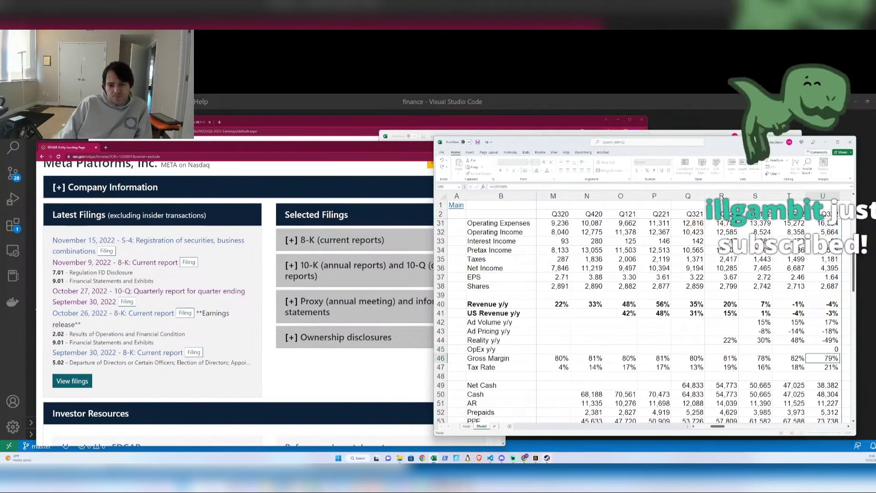
{"action": "key", "text": "ctrl+shift+5"}
- Copy the Q322 OpEx y/y formula across the forecast quarters Q422 through Q423
{"action": "key", "text": "ctrl+c"}
{"action": "key", "text": "Right"}
{"action": "key", "text": "shift+Right"}
{"action": "key", "text": "shift+Right"}
{"action": "key", "text": "shift+Right"}
{"action": "key", "text": "shift+Right"}
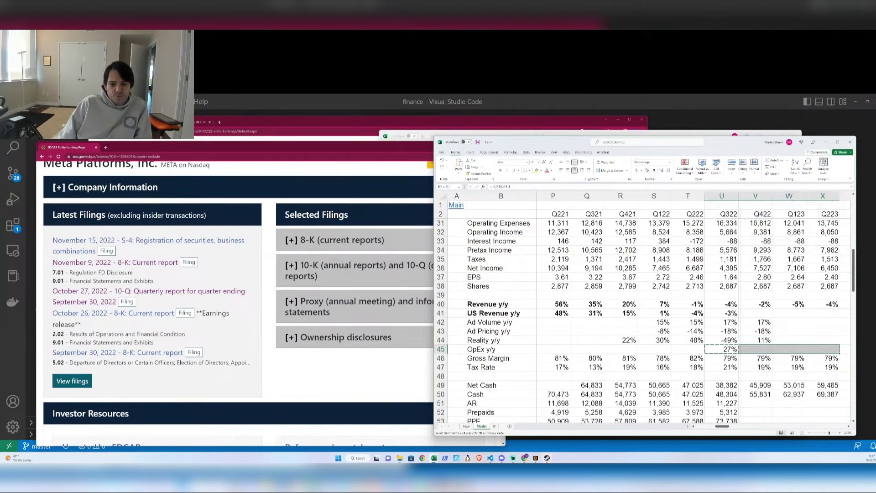
{"action": "key", "text": "shift+Right"}
{"action": "key", "text": "shift+Left"}
{"action": "key", "text": "ctrl+v"}
{"action": "key", "text": "Left"}
{"action": "key", "text": "Escape"}
{"action": "key", "text": "Right"}
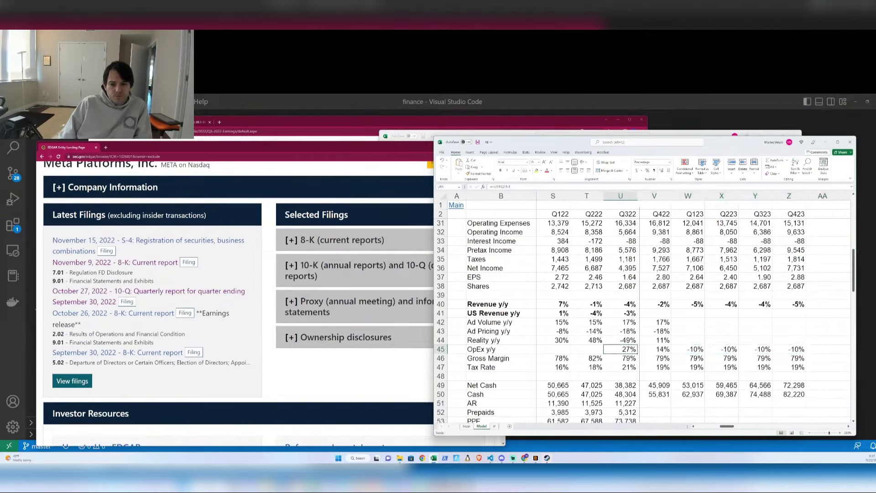
- Copy the OpEx y/y formula back over the historical quarters Q321 through Q222
{"action": "key", "text": "ctrl+c"}
{"action": "key", "text": "shift+Left"}
{"action": "key", "text": "shift+Left"}
{"action": "key", "text": "shift+Left"}
{"action": "key", "text": "shift+Left"}
{"action": "key", "text": "Escape"}
- Insert a blank row between OpEx y/y and Gross Margin
{"action": "key", "text": "Down"}
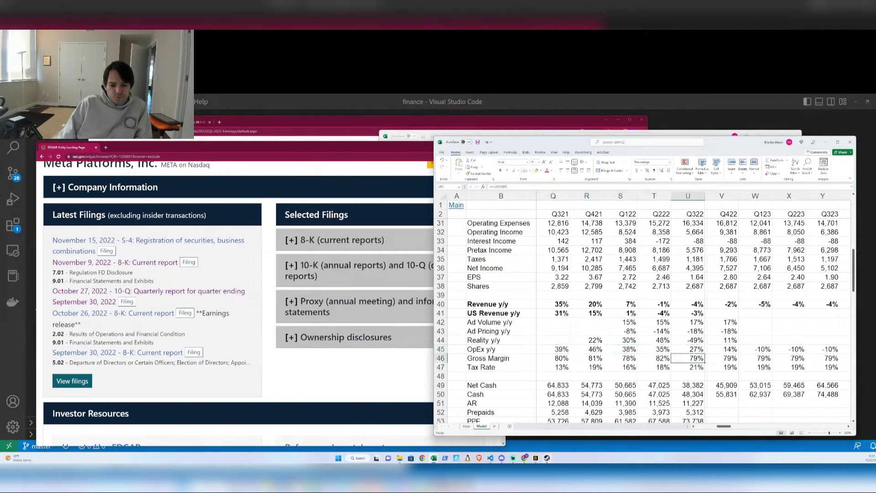
{"action": "key", "text": "shift+space"}
{"action": "key", "text": "ctrl+shift+plus"}
{"action": "key", "text": "Down"}
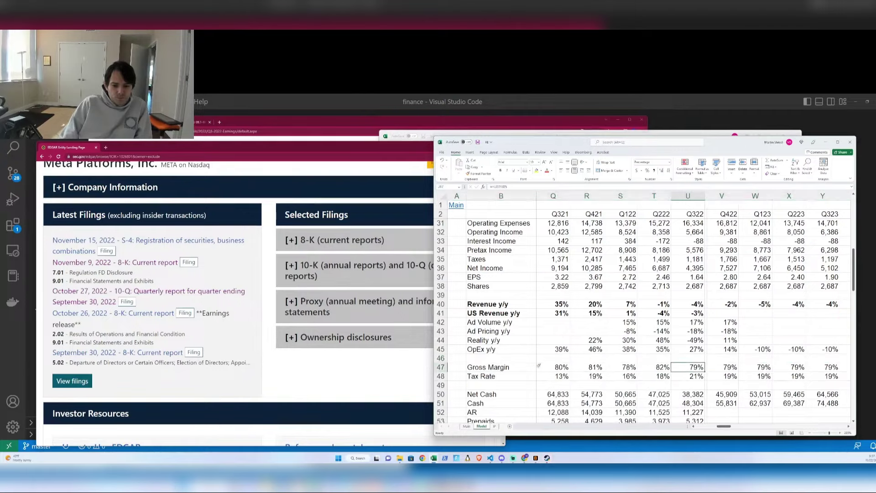
- Insert a row between Gross Margin and Tax Rate and label it Operating Margin
{"action": "key", "text": "Down"}
{"action": "key", "text": "shift+space"}
{"action": "key", "text": "ctrl+shift+plus"}
{"action": "key", "text": "ctrl+Left"}
{"action": "key", "text": "Right"}
{"action": "type", "text": "Opear"}
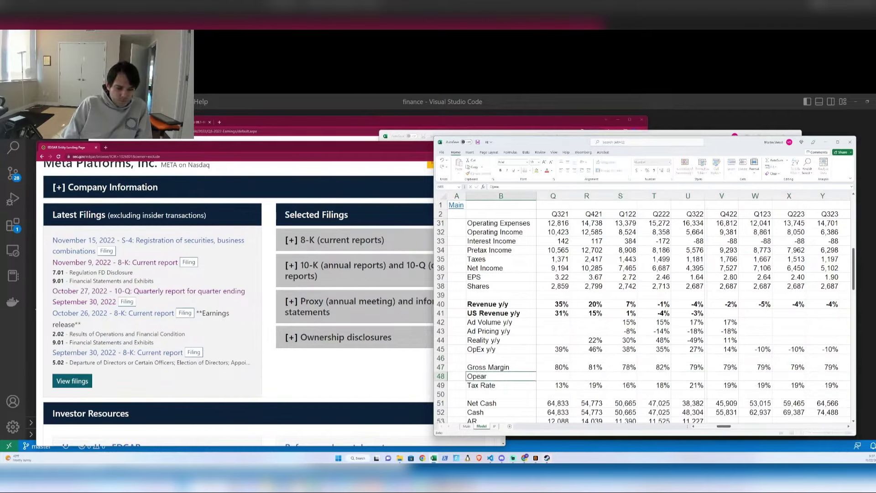
{"action": "key", "text": "BackSpace"}
{"action": "key", "text": "BackSpace"}
{"action": "type", "text": "rating Margin"}
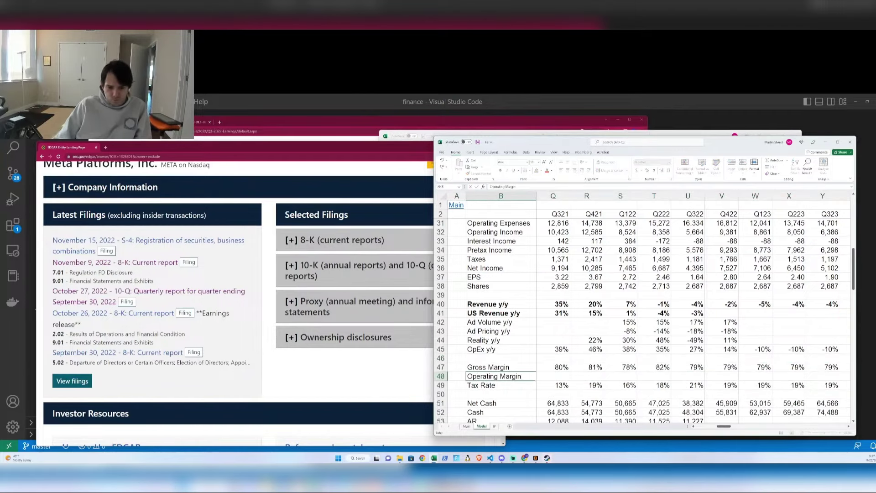
- Calculate the Q322 Operating Margin as Operating Income divided by Revenue
{"action": "left_click", "coordinate": [695, 375]}
{"action": "type", "text": "+"}
{"action": "key", "text": "Up"}
{"action": "key", "text": "Up"}
{"action": "key", "text": "Up"}
{"action": "key", "text": "Up"}
{"action": "key", "text": "Up"}
{"action": "key", "text": "Up"}
{"action": "key", "text": "Up"}
{"action": "key", "text": "Up"}
{"action": "key", "text": "Up"}
{"action": "key", "text": "Up"}
{"action": "key", "text": "Up"}
{"action": "key", "text": "Up"}
{"action": "key", "text": "Up"}
{"action": "key", "text": "Up"}
{"action": "key", "text": "Up"}
{"action": "key", "text": "Up"}
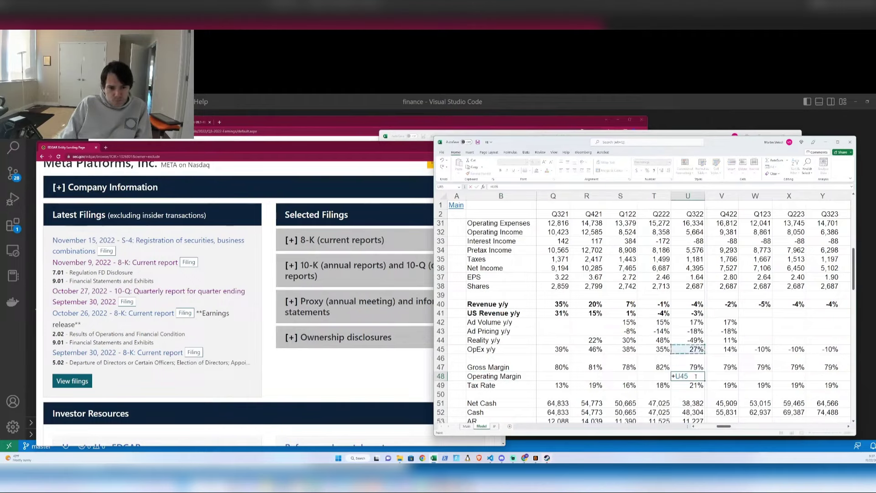
{"action": "key", "text": "Up"}
{"action": "key", "text": "Up"}
{"action": "key", "text": "Up"}
{"action": "key", "text": "Up"}
{"action": "key", "text": "Up"}
{"action": "key", "text": "Up"}
{"action": "key", "text": "Up"}
{"action": "key", "text": "Up"}
{"action": "key", "text": "Up"}
{"action": "key", "text": "Up"}
{"action": "key", "text": "Up"}
{"action": "key", "text": "Up"}
{"action": "key", "text": "Up"}
{"action": "key", "text": "Up"}
{"action": "key", "text": "Up"}
{"action": "key", "text": "Up"}
{"action": "key", "text": "Up"}
{"action": "key", "text": "Up"}
{"action": "key", "text": "Up"}
{"action": "key", "text": "Up"}
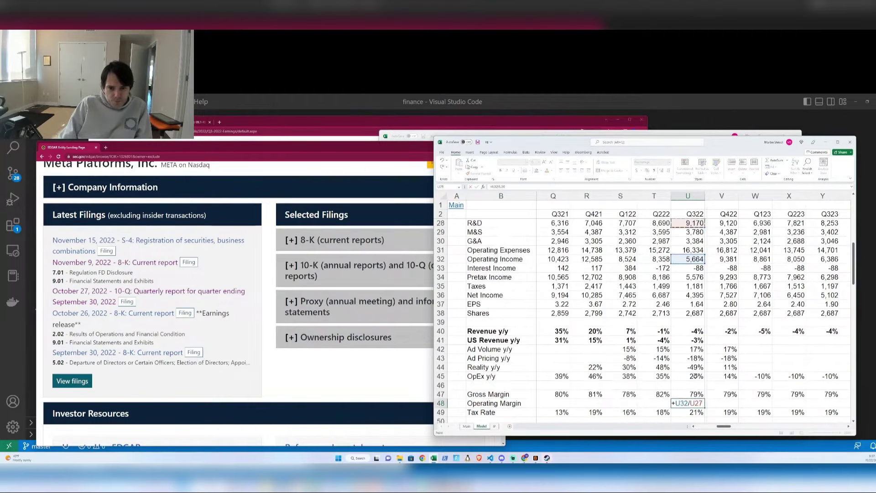
{"action": "key", "text": "Return"}
- Copy the Q322 Operating Margin formula back over Q321 through Q222
{"action": "key", "text": "Up"}
{"action": "key", "text": "ctrl+c"}
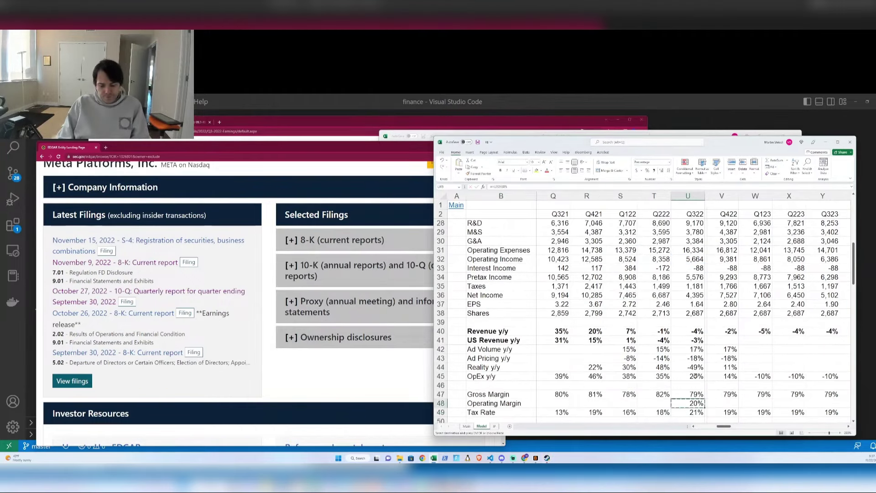
{"action": "key", "text": "shift+Left"}
{"action": "key", "text": "shift+Left"}
{"action": "key", "text": "shift+Left"}
{"action": "key", "text": "shift+Left"}
{"action": "key", "text": "ctrl+v"}
{"action": "key", "text": "Escape"}
{"action": "key", "text": "Left"}
{"action": "key", "text": "Left"}
{"action": "key", "text": "Left"}
{"action": "key", "text": "Left"}
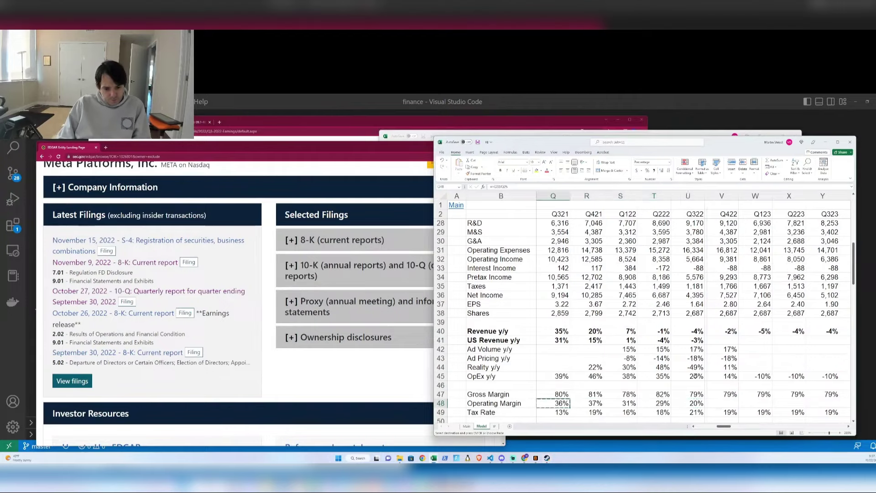
- Extend the Operating Margin formula back over Q419 through Q221
{"action": "key", "text": "shift+Left"}
{"action": "key", "text": "shift+Left"}
{"action": "key", "text": "shift+Left"}
{"action": "key", "text": "shift+Left"}
{"action": "key", "text": "ctrl+v"}
{"action": "key", "text": "Down"}
{"action": "key", "text": "Escape"}
{"action": "key", "text": "Up"}
{"action": "key", "text": "ctrl+Left"}
{"action": "key", "text": "ctrl+c"}
{"action": "key", "text": "shift+Left"}
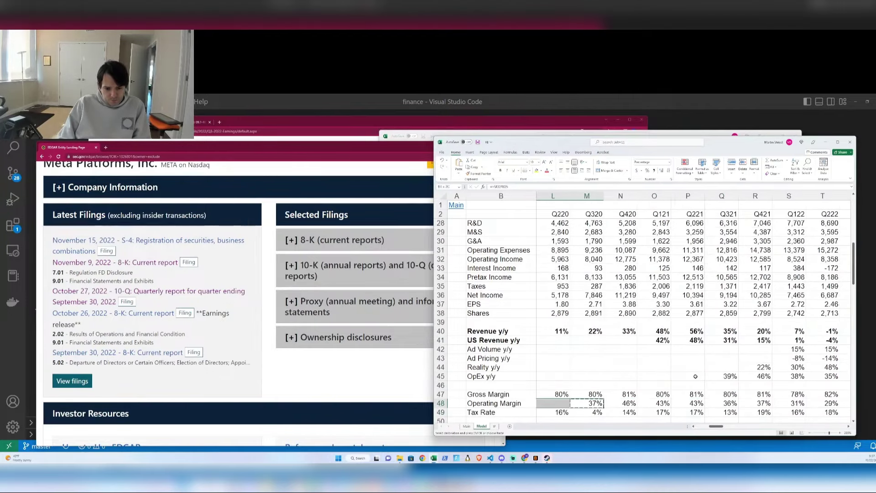
{"action": "key", "text": "shift+Left"}
{"action": "key", "text": "shift+Left"}
{"action": "key", "text": "Return"}
- Fill the remaining earliest quarters, Q118 through Q319, with the Operating Margin formula
{"action": "key", "text": "ctrl+c"}
{"action": "key", "text": "shift+Left"}
{"action": "key", "text": "shift+Left"}
{"action": "key", "text": "shift+Left"}
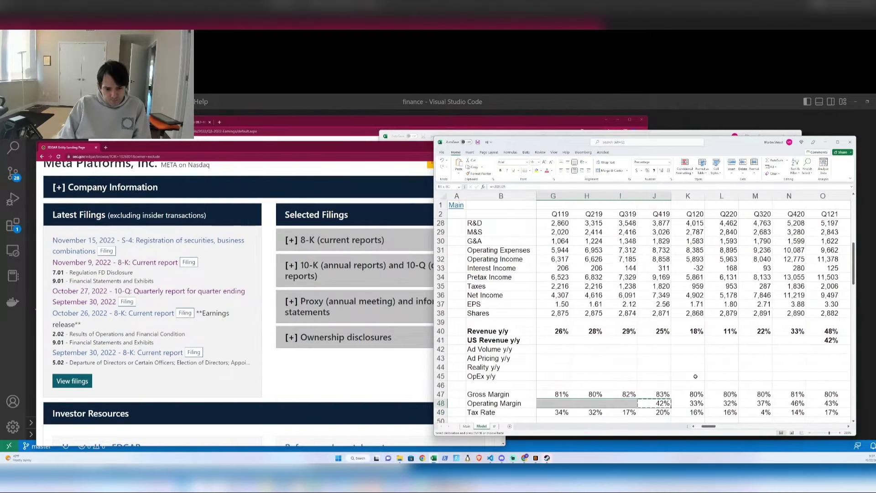
{"action": "key", "text": "shift+Left"}
{"action": "key", "text": "Return"}
{"action": "key", "text": "ctrl+c"}
{"action": "key", "text": "shift+Left"}
{"action": "key", "text": "shift+Left"}
{"action": "key", "text": "shift+Left"}
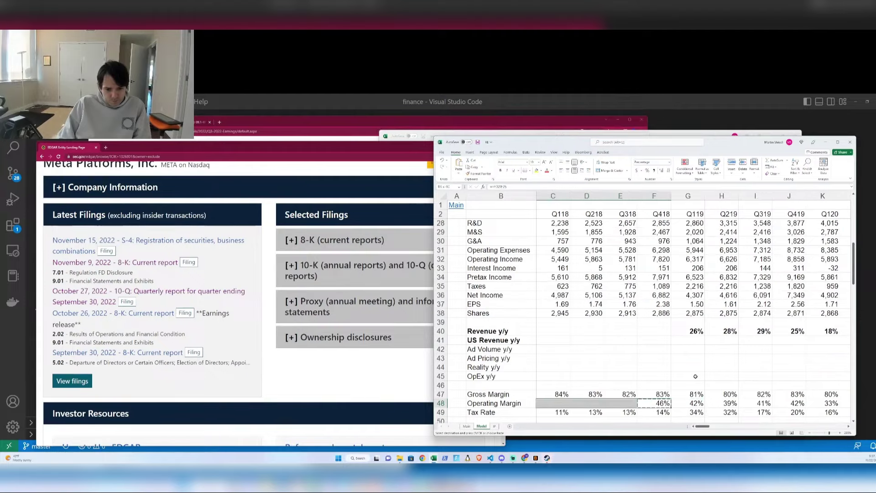
{"action": "key", "text": "Return"}
- Copy the Q322 Operating Margin formula forward over the forecast quarters Q422 through Q423
{"action": "key", "text": "Right"}
{"action": "key", "text": "Right"}
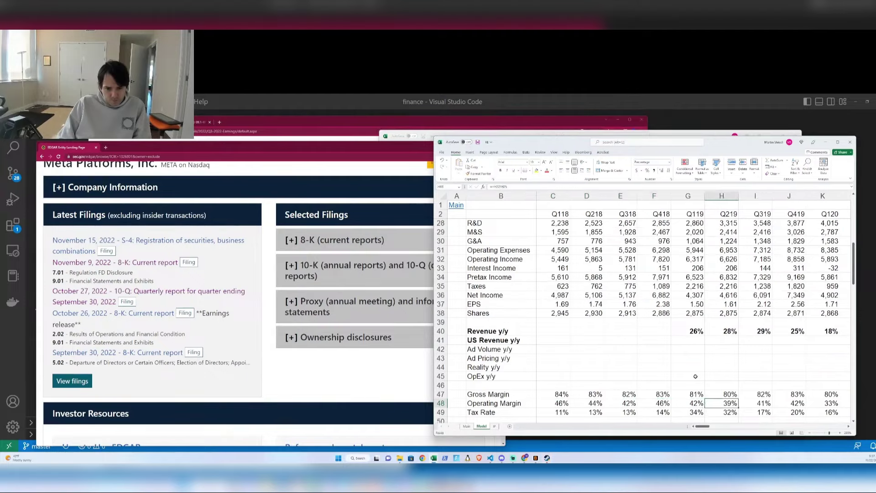
{"action": "key", "text": "ctrl+Right"}
{"action": "key", "text": "ctrl+c"}
{"action": "key", "text": "shift+Right"}
{"action": "key", "text": "shift+Right"}
{"action": "key", "text": "shift+Right"}
{"action": "key", "text": "shift+Right"}
{"action": "key", "text": "shift+Right"}
{"action": "key", "text": "shift+Right"}
{"action": "key", "text": "shift+Right"}
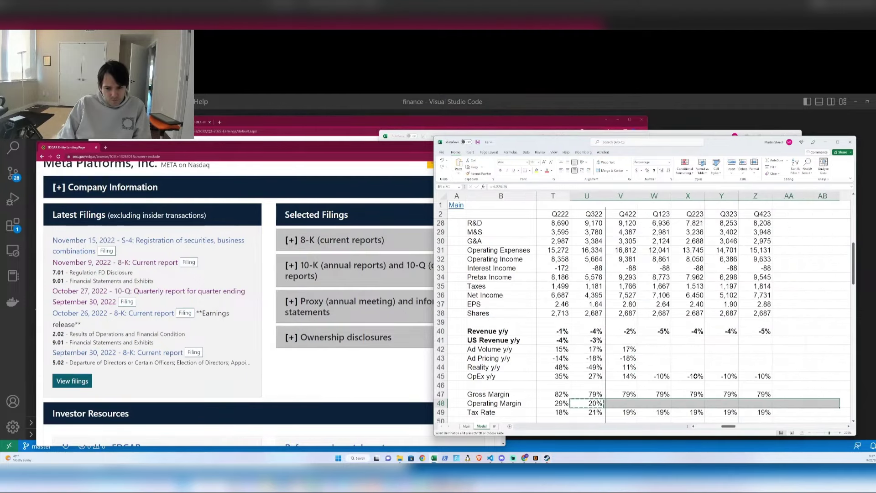
{"action": "key", "text": "shift+Left"}
{"action": "key", "text": "shift+Left"}
{"action": "key", "text": "Return"}
- Calculate the Q322 Family operating margin below Family OI as Family OI divided by Ads revenue, formatted as a percentage
{"action": "key", "text": "Down"}
{"action": "key", "text": "Down"}
{"action": "key", "text": "Down"}
{"action": "key", "text": "Down"}
{"action": "key", "text": "Down"}
{"action": "key", "text": "Down"}
{"action": "key", "text": "Down"}
{"action": "key", "text": "Down"}
{"action": "key", "text": "Down"}
{"action": "key", "text": "Down"}
{"action": "key", "text": "Down"}
{"action": "key", "text": "Down"}
{"action": "key", "text": "Down"}
{"action": "key", "text": "Down"}
{"action": "key", "text": "Down"}
{"action": "key", "text": "Down"}
{"action": "key", "text": "Down"}
{"action": "key", "text": "Down"}
{"action": "key", "text": "Down"}
{"action": "key", "text": "Down"}
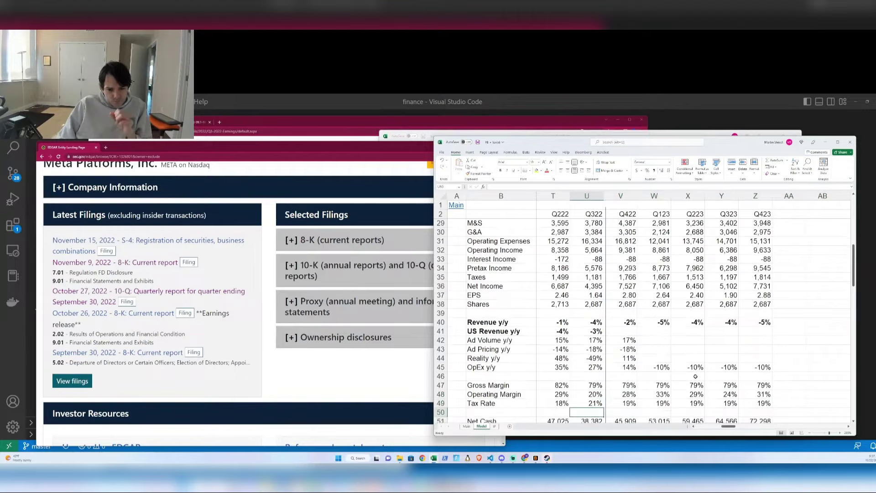
{"action": "key", "text": "Down"}
{"action": "key", "text": "Down"}
{"action": "key", "text": "Down"}
{"action": "key", "text": "Down"}
{"action": "key", "text": "Down"}
{"action": "key", "text": "Down"}
{"action": "key", "text": "Down"}
{"action": "key", "text": "Down"}
{"action": "key", "text": "Down"}
{"action": "key", "text": "Down"}
{"action": "key", "text": "Down"}
{"action": "key", "text": "Down"}
{"action": "key", "text": "Down"}
{"action": "key", "text": "Down"}
{"action": "key", "text": "Down"}
{"action": "key", "text": "Down"}
{"action": "key", "text": "Down"}
{"action": "key", "text": "Down"}
{"action": "key", "text": "Down"}
{"action": "key", "text": "Down"}
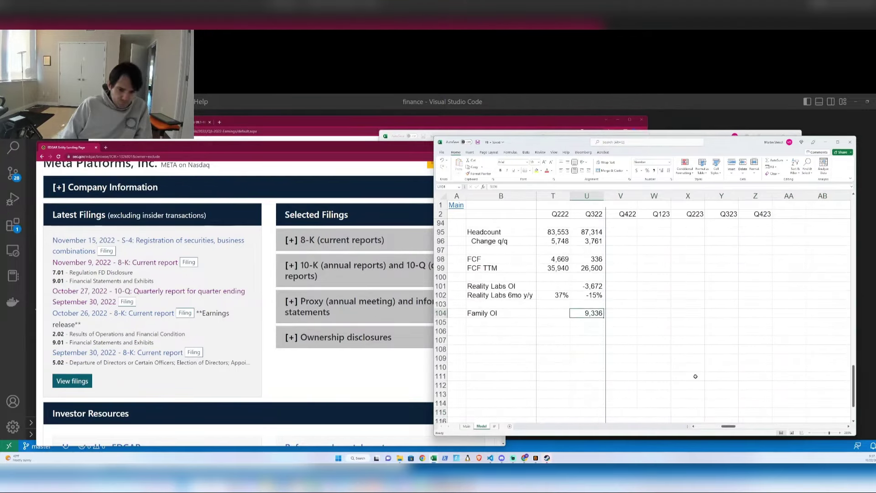
{"action": "key", "text": "Page_Up"}
{"action": "key", "text": "Page_Down"}
{"action": "type", "text": "+"}
{"action": "key", "text": "Up"}
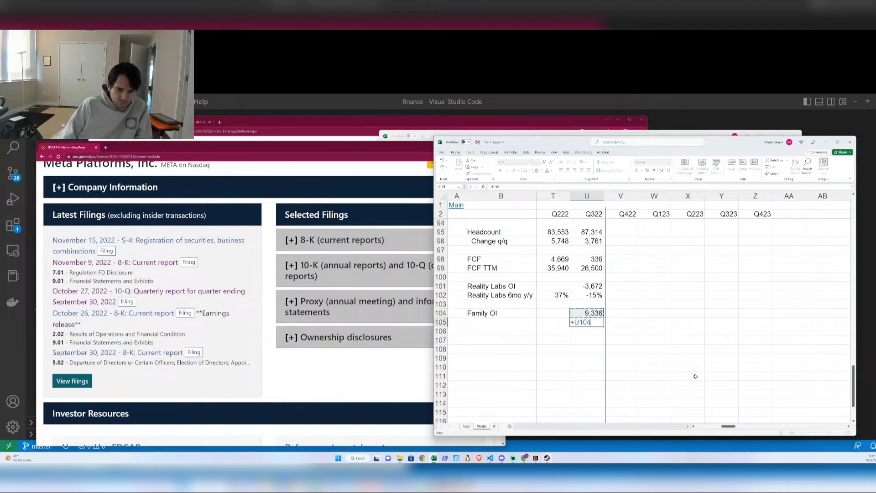
{"action": "type", "text": "/"}
{"action": "key", "text": "Up"}
{"action": "key", "text": "Up"}
{"action": "key", "text": "Up"}
{"action": "key", "text": "Up"}
{"action": "key", "text": "Up"}
{"action": "key", "text": "Up"}
{"action": "key", "text": "Up"}
{"action": "key", "text": "Up"}
{"action": "key", "text": "Up"}
{"action": "key", "text": "Up"}
{"action": "key", "text": "Up"}
{"action": "key", "text": "Up"}
{"action": "key", "text": "Up"}
{"action": "key", "text": "Up"}
{"action": "key", "text": "Up"}
{"action": "key", "text": "Up"}
{"action": "key", "text": "Up"}
{"action": "key", "text": "Up"}
{"action": "key", "text": "Up"}
{"action": "key", "text": "Up"}
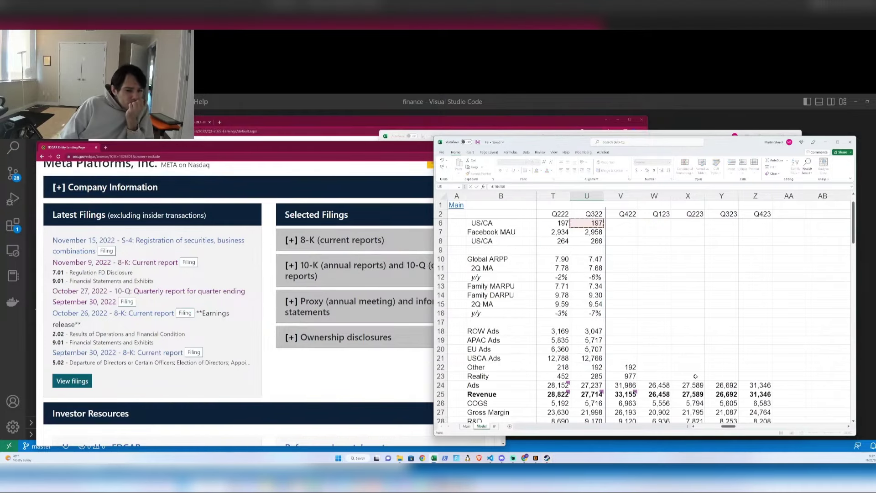
{"action": "key", "text": "Down"}
{"action": "key", "text": "Down"}
{"action": "key", "text": "Down"}
{"action": "key", "text": "Down"}
{"action": "key", "text": "Down"}
{"action": "key", "text": "Down"}
{"action": "key", "text": "Down"}
{"action": "key", "text": "Down"}
{"action": "key", "text": "Down"}
{"action": "key", "text": "Down"}
{"action": "key", "text": "Down"}
{"action": "key", "text": "Down"}
{"action": "key", "text": "Down"}
{"action": "key", "text": "Down"}
{"action": "key", "text": "Down"}
{"action": "key", "text": "Down"}
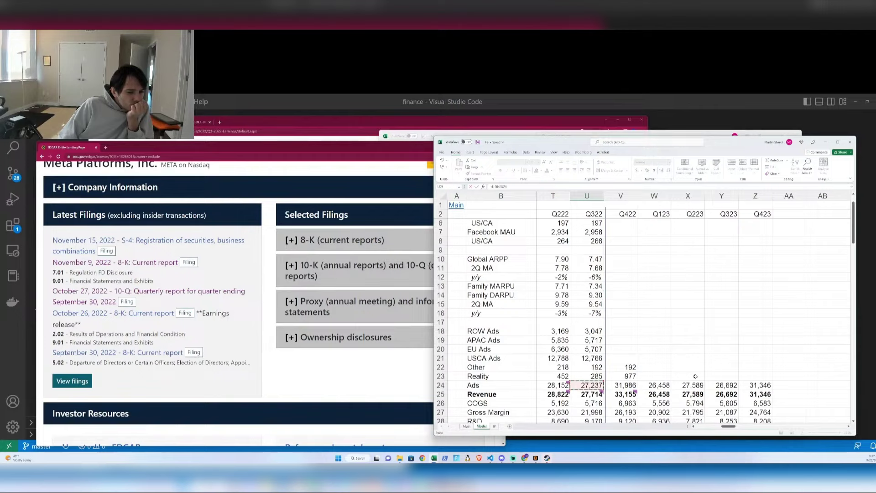
{"action": "key", "text": "ctrl+Return"}
{"action": "key", "text": "ctrl+shift+5"}
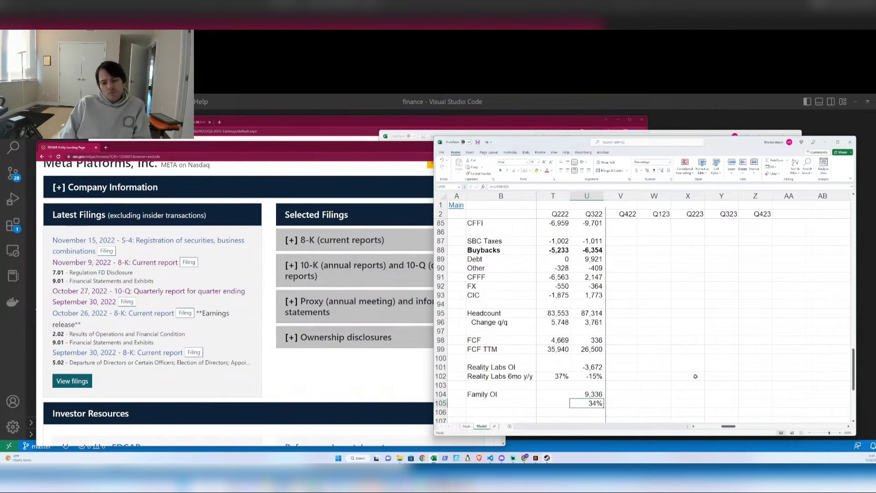
- Label the new margin row below Family OI as Family OM
{"action": "key", "text": "ctrl+Left"}
{"action": "key", "text": "Right"}
{"action": "type", "text": "Fammily OM%"}
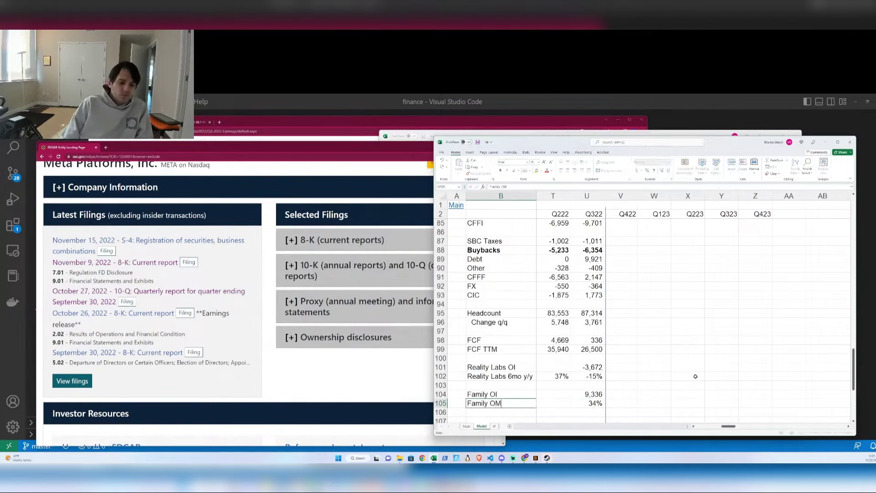
{"action": "key", "text": "Return"}
- Copy the Q423 Operating Margin formula into the annual columns from 2018 through 2030
{"action": "scroll", "coordinate": [608, 359], "scroll_direction": "up", "scroll_amount": 15}
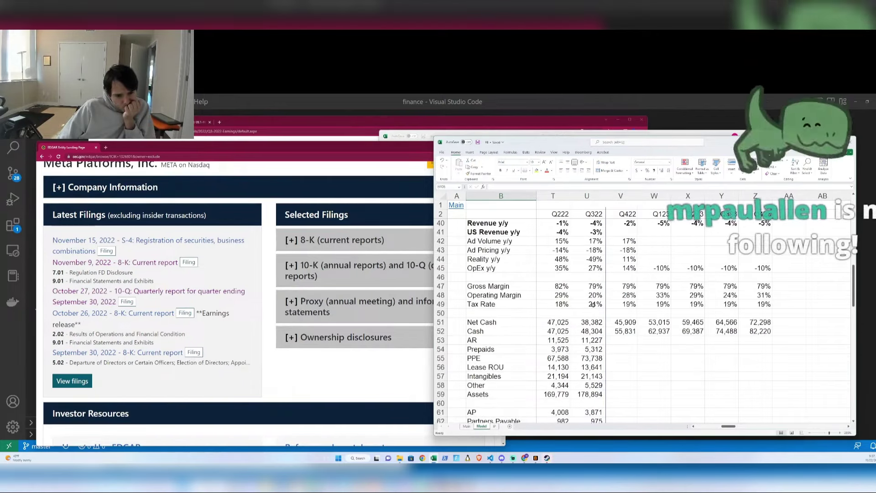
{"action": "left_click", "coordinate": [595, 295]}
{"action": "key", "text": "Right"}
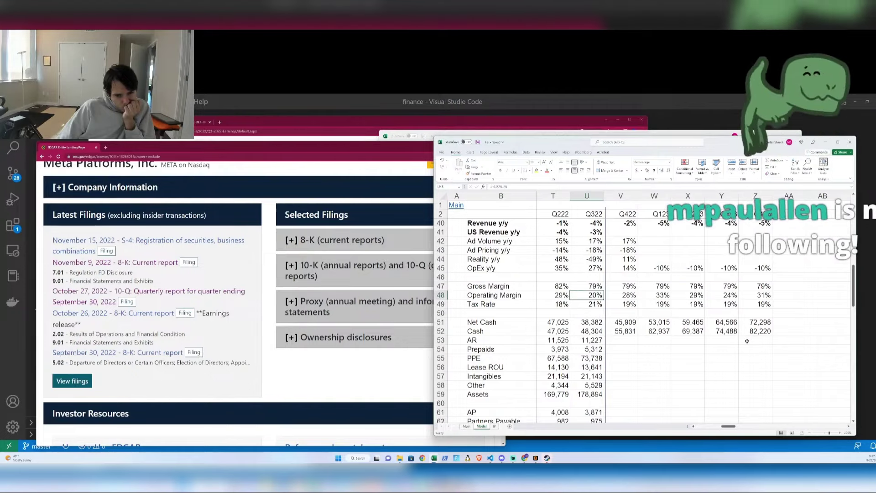
{"action": "scroll", "coordinate": [747, 341], "scroll_direction": "up", "scroll_amount": 3}
{"action": "key", "text": "Right"}
{"action": "key", "text": "Right"}
{"action": "key", "text": "Right"}
{"action": "key", "text": "Right"}
{"action": "key", "text": "Right"}
{"action": "key", "text": "Right"}
{"action": "key", "text": "Right"}
{"action": "key", "text": "Right"}
{"action": "key", "text": "Right"}
{"action": "key", "text": "Right"}
{"action": "key", "text": "Right"}
{"action": "key", "text": "Right"}
{"action": "key", "text": "Right"}
{"action": "key", "text": "Right"}
{"action": "key", "text": "Right"}
{"action": "key", "text": "Right"}
{"action": "key", "text": "Right"}
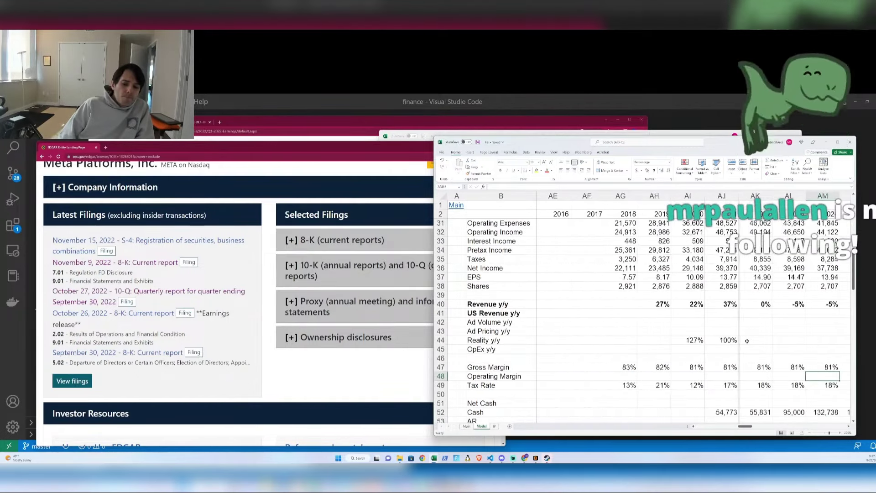
{"action": "key", "text": "ctrl+Left"}
{"action": "key", "text": "ctrl+c"}
{"action": "key", "text": "Right"}
{"action": "key", "text": "Right"}
{"action": "key", "text": "Right"}
{"action": "key", "text": "Right"}
{"action": "key", "text": "Right"}
{"action": "key", "text": "Right"}
{"action": "key", "text": "Right"}
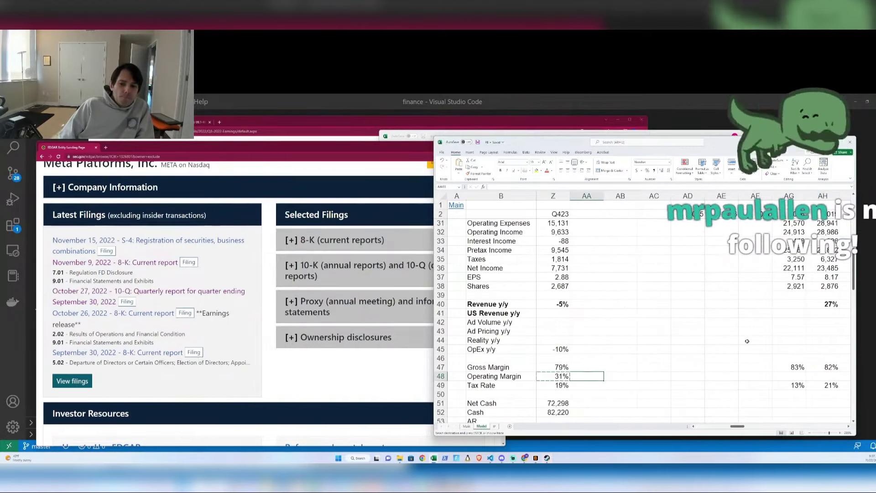
{"action": "key", "text": "shift+Right"}
{"action": "key", "text": "shift+Right"}
{"action": "key", "text": "shift+Right"}
{"action": "key", "text": "shift+Right"}
{"action": "key", "text": "shift+Right"}
{"action": "key", "text": "shift+Right"}
{"action": "key", "text": "shift+Right"}
{"action": "key", "text": "shift+Right"}
{"action": "key", "text": "shift+Right"}
{"action": "key", "text": "shift+Right"}
{"action": "key", "text": "shift+Right"}
{"action": "key", "text": "shift+Right"}
{"action": "key", "text": "shift+Right"}
{"action": "key", "text": "shift+Right"}
{"action": "key", "text": "shift+Left"}
{"action": "key", "text": "shift+Left"}
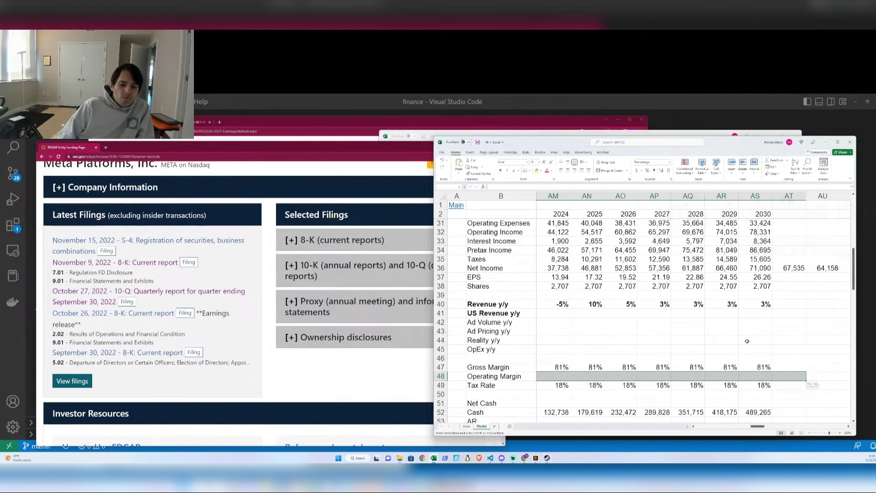
{"action": "key", "text": "ctrl+v"}
{"action": "key", "text": "Escape"}
- Review the annual Operating Margins from 2018 through 2030 and the Upside figure in the valuation block
{"action": "key", "text": "Left"}
{"action": "key", "text": "Right"}
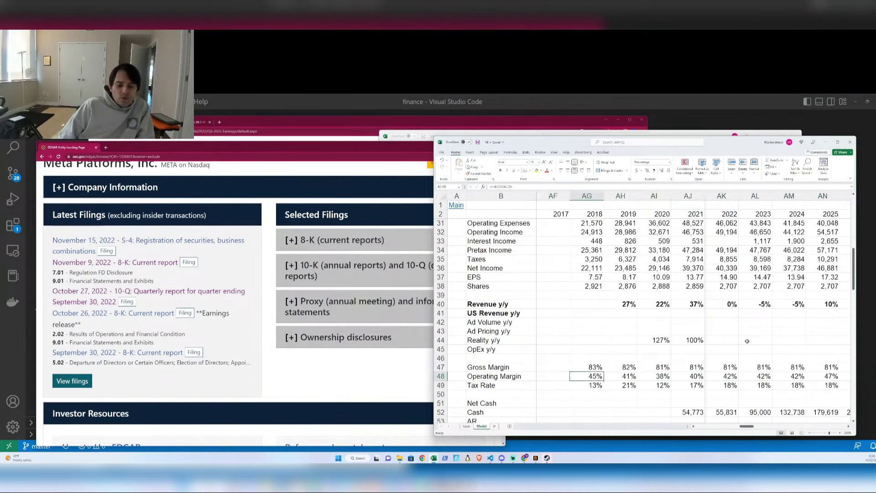
{"action": "key", "text": "Right"}
{"action": "key", "text": "Right"}
{"action": "key", "text": "Right"}
{"action": "key", "text": "Right"}
{"action": "key", "text": "Right"}
{"action": "key", "text": "Right"}
{"action": "key", "text": "Right"}
{"action": "key", "text": "Right"}
{"action": "key", "text": "Right"}
{"action": "key", "text": "Right"}
{"action": "key", "text": "Right"}
{"action": "key", "text": "Right"}
{"action": "key", "text": "Right"}
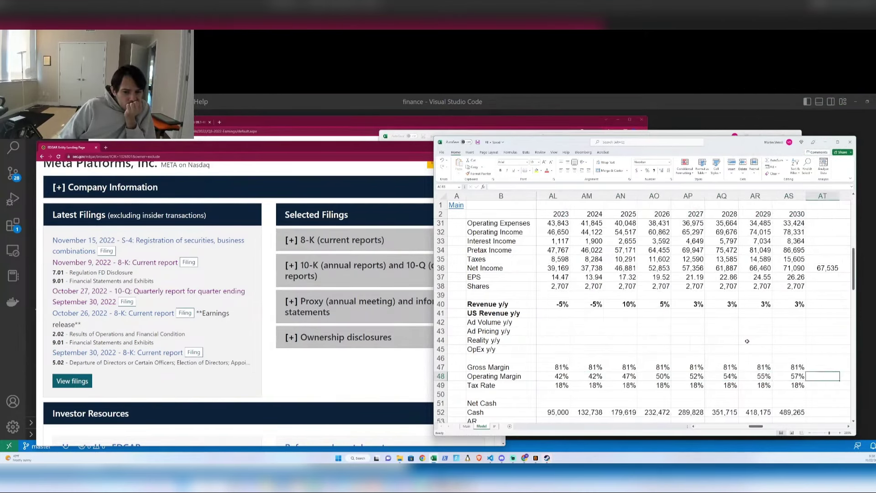
{"action": "key", "text": "Right"}
{"action": "key", "text": "Right"}
{"action": "key", "text": "Right"}
{"action": "key", "text": "Page_Down"}
{"action": "key", "text": "Right"}
{"action": "key", "text": "Left"}
{"action": "key", "text": "ctrl+Up"}
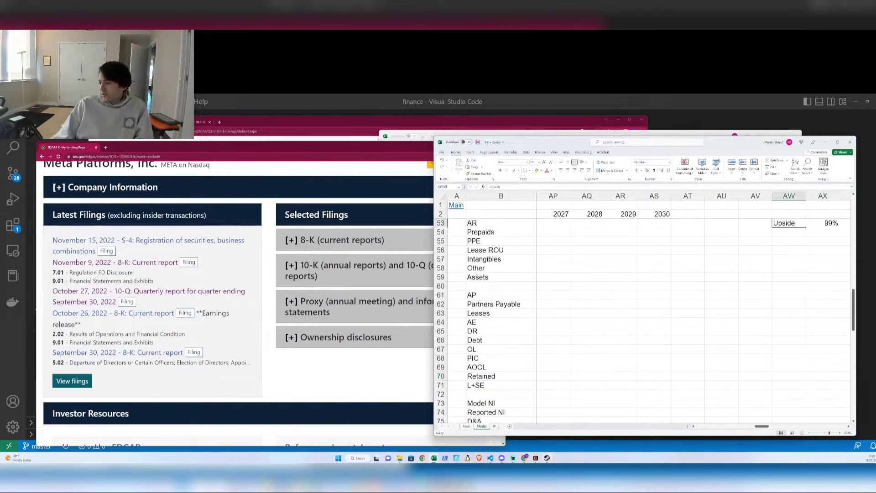
- Examine the NPV, Discount, Terminal, ROIC, Share and Upside assumptions alongside the 2029 and 2030 growth and margin forecasts
{"action": "key", "text": "alt+Tab"}
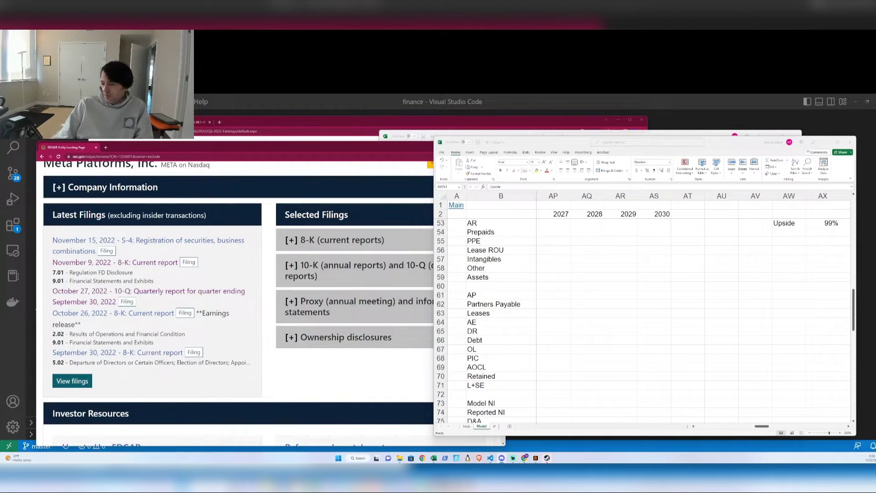
{"action": "scroll", "coordinate": [791, 209], "scroll_direction": "up", "scroll_amount": 4}
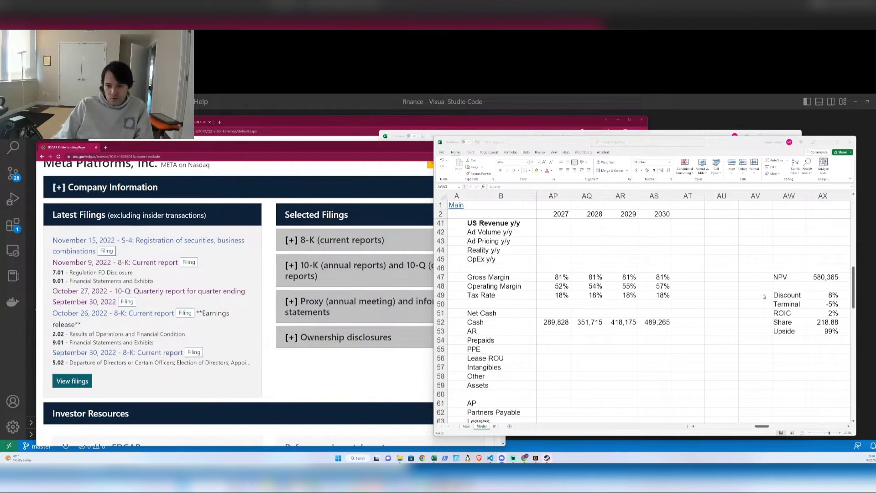
{"action": "left_click", "coordinate": [790, 301]}
{"action": "key", "text": "Right"}
{"action": "key", "text": "Right"}
{"action": "key", "text": "Right"}
{"action": "left_click", "coordinate": [765, 295]}
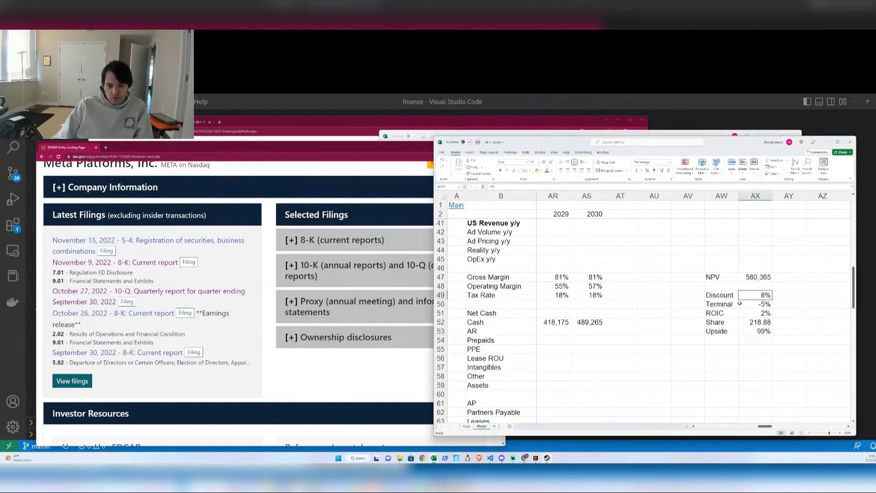
{"action": "left_click", "coordinate": [595, 320]}
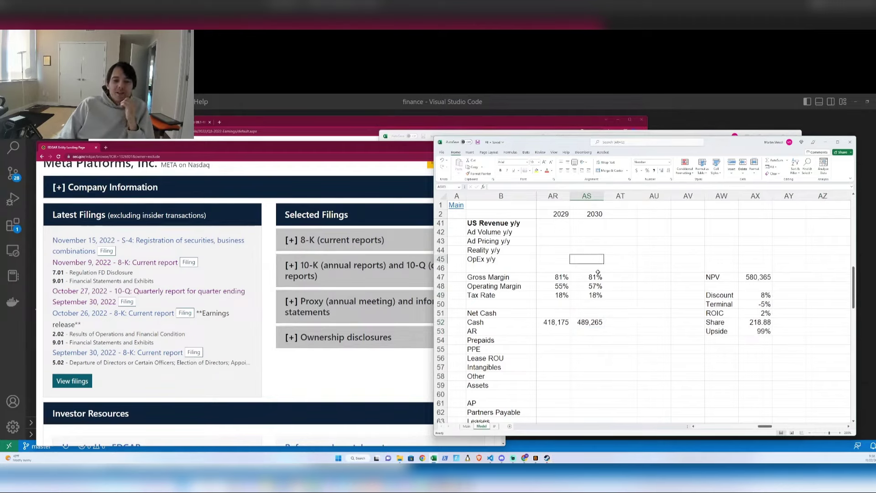
{"action": "key", "text": "Up"}
{"action": "key", "text": "Up"}
{"action": "key", "text": "Up"}
{"action": "key", "text": "Up"}
{"action": "key", "text": "Up"}
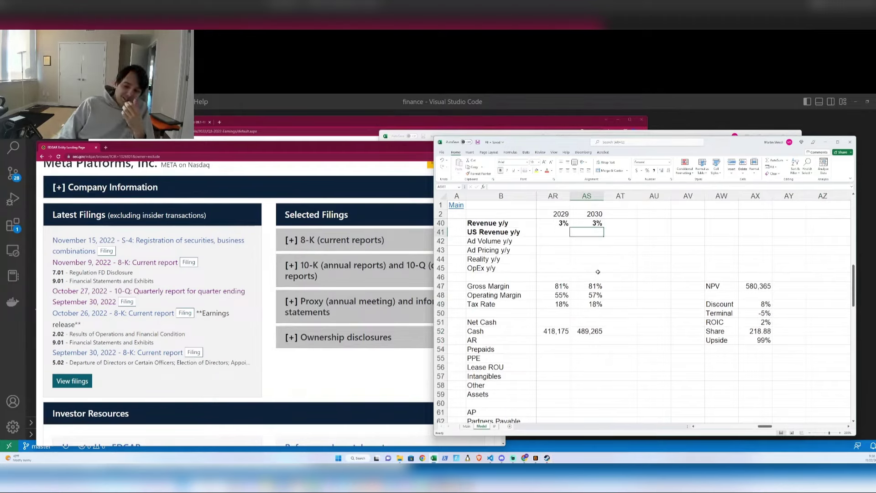
{"action": "key", "text": "Down"}
{"action": "key", "text": "Right"}
{"action": "key", "text": "Down"}
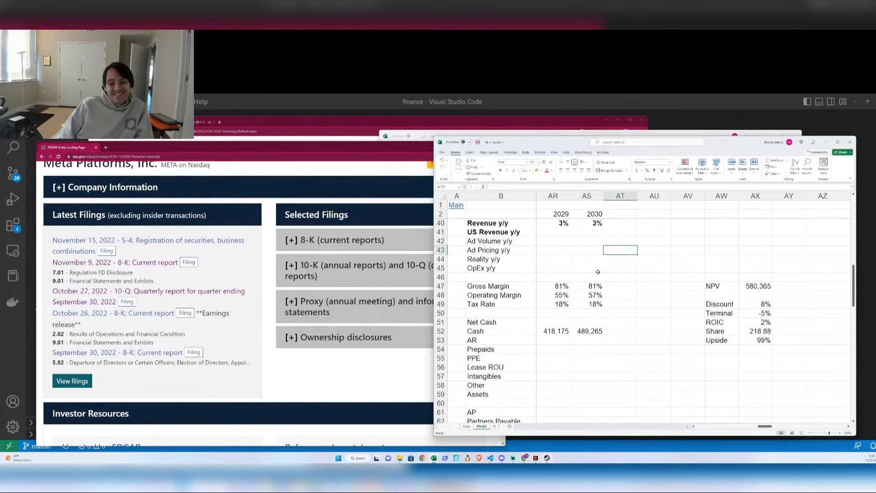
{"action": "key", "text": "Down"}
{"action": "key", "text": "Down"}
{"action": "key", "text": "Down"}
{"action": "key", "text": "Right"}
{"action": "key", "text": "Right"}
{"action": "key", "text": "Right"}
{"action": "key", "text": "Down"}
{"action": "key", "text": "Down"}
{"action": "key", "text": "Down"}
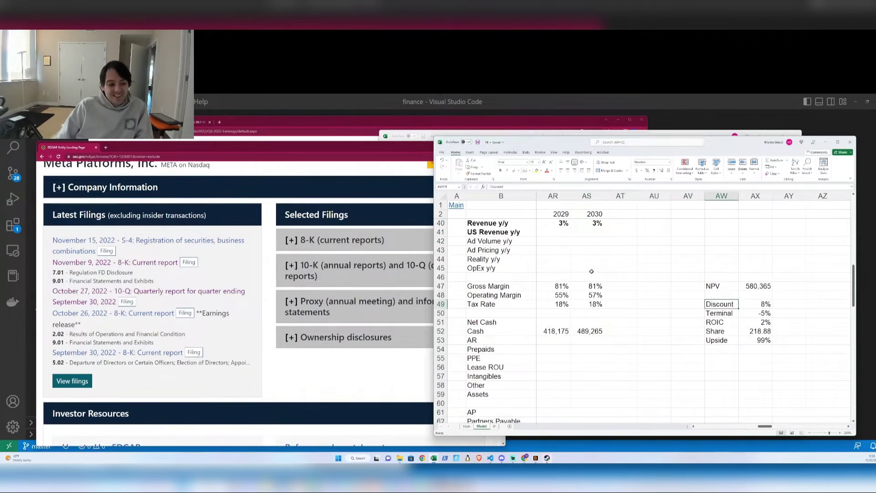
- Switch to the browser and review Meta's Q3 2022 earnings release, including the highlights, CFO outlook and non-GAAP reconciliation
{"action": "left_click", "coordinate": [136, 133]}
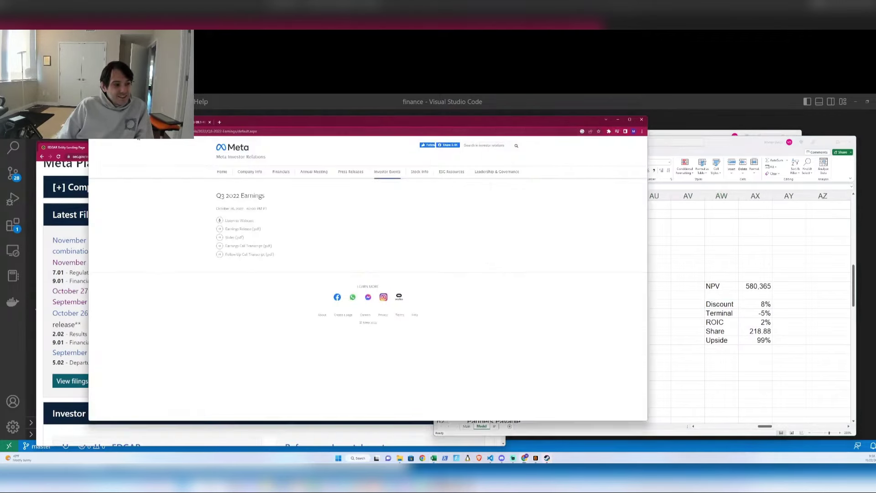
{"action": "left_click", "coordinate": [182, 122]}
{"action": "left_click", "coordinate": [132, 122]}
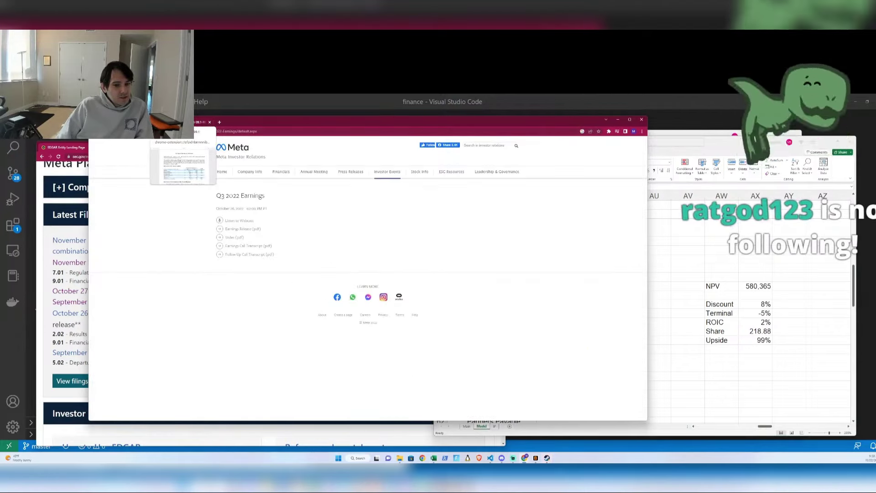
{"action": "key", "text": "alt+Right"}
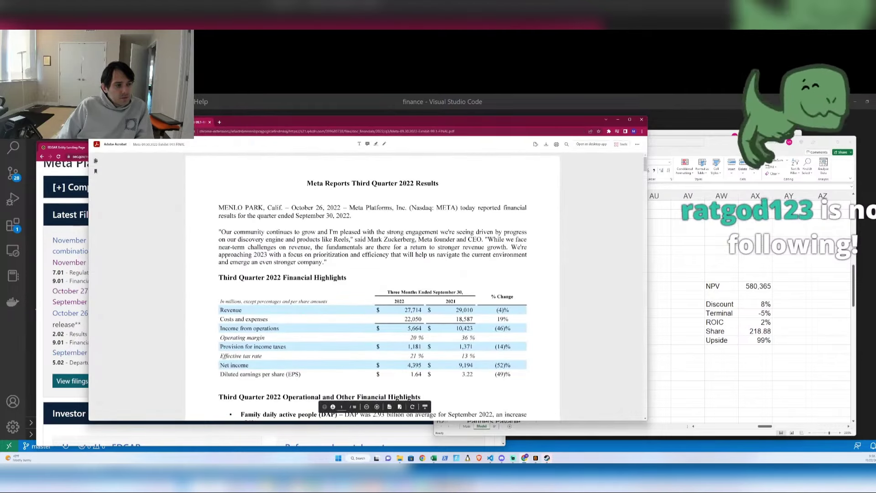
{"action": "key", "text": "alt+Left"}
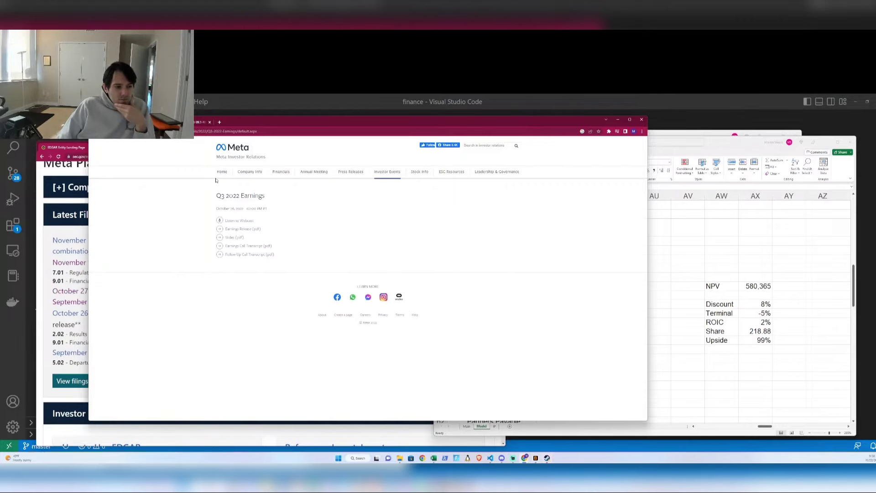
{"action": "key", "text": "alt+Right"}
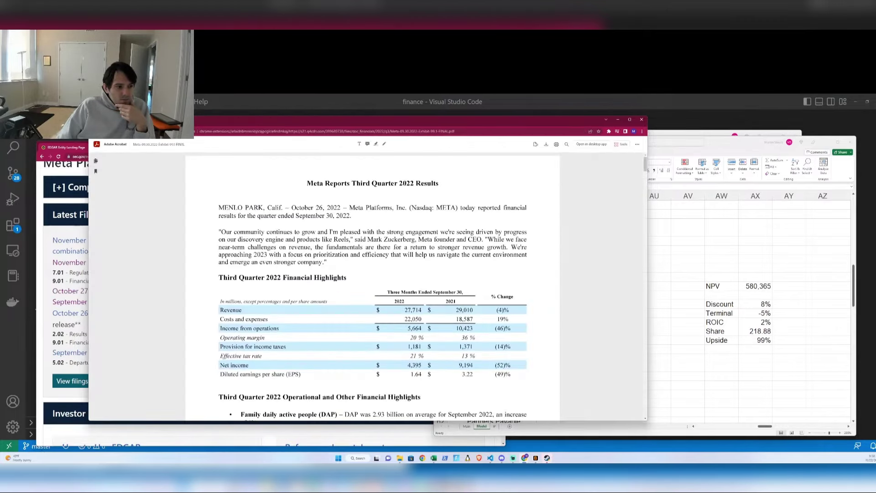
{"action": "scroll", "coordinate": [174, 290], "scroll_direction": "down", "scroll_amount": 15}
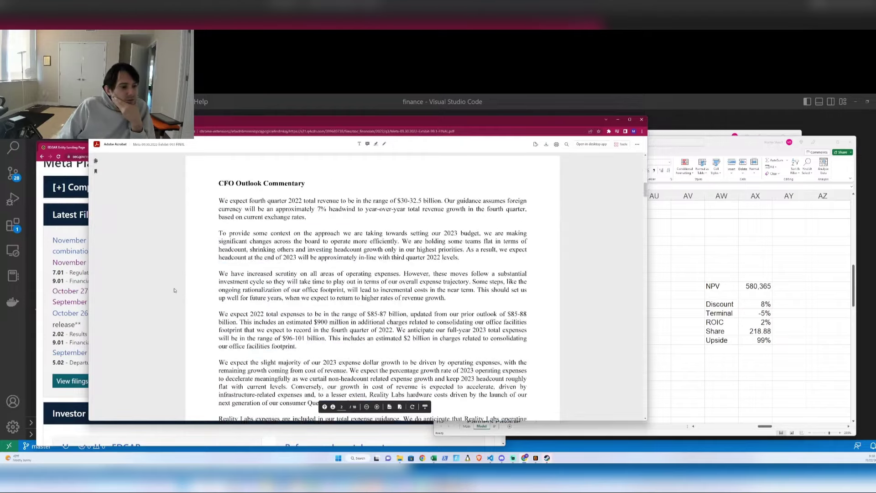
{"action": "scroll", "coordinate": [174, 290], "scroll_direction": "down", "scroll_amount": 20}
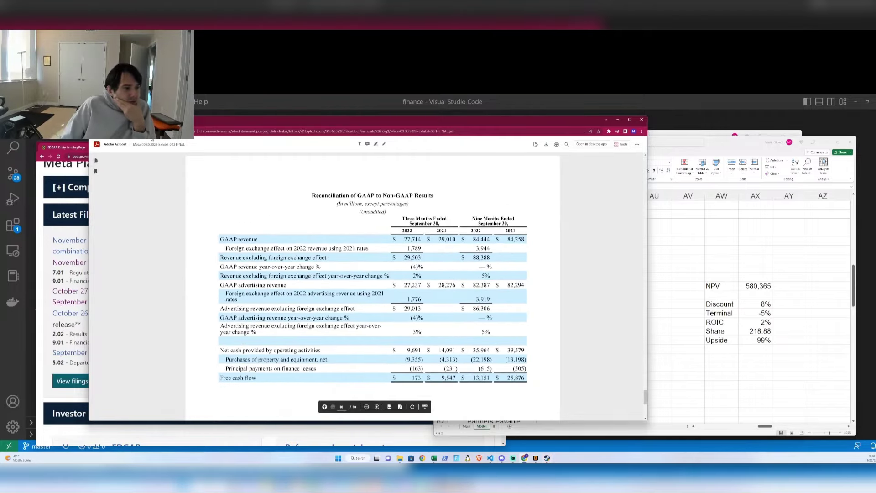
- Close the earnings release and EDGAR pages, and switch to the browser window with the Meta Q3 2022 earnings presentation webcast
{"action": "key", "text": "ctrl+w"}
{"action": "left_click", "coordinate": [165, 149]}
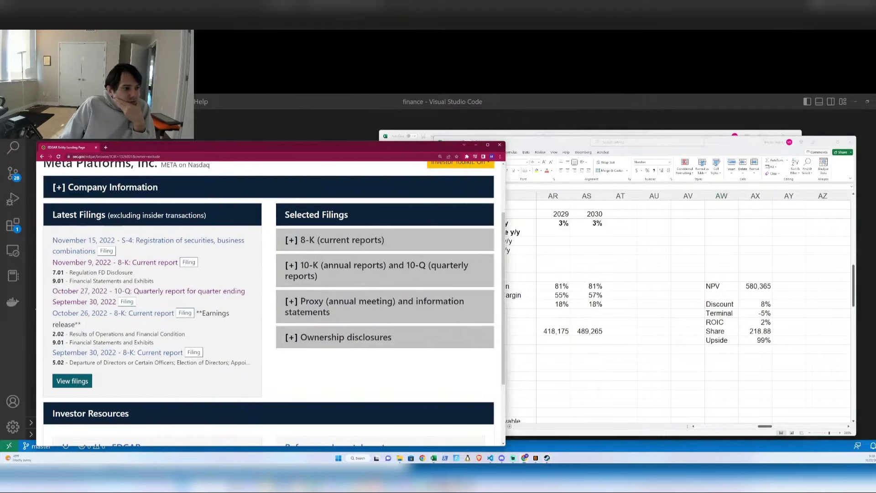
{"action": "left_click", "coordinate": [97, 148]}
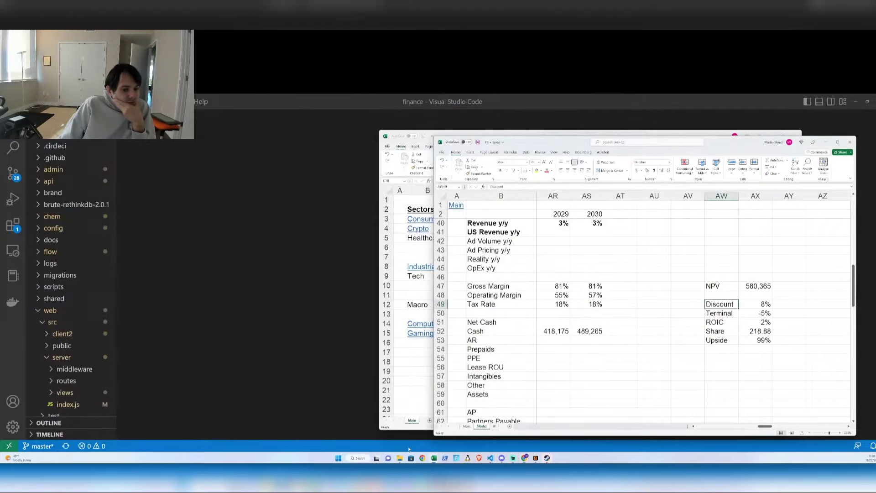
{"action": "left_click", "coordinate": [529, 458]}
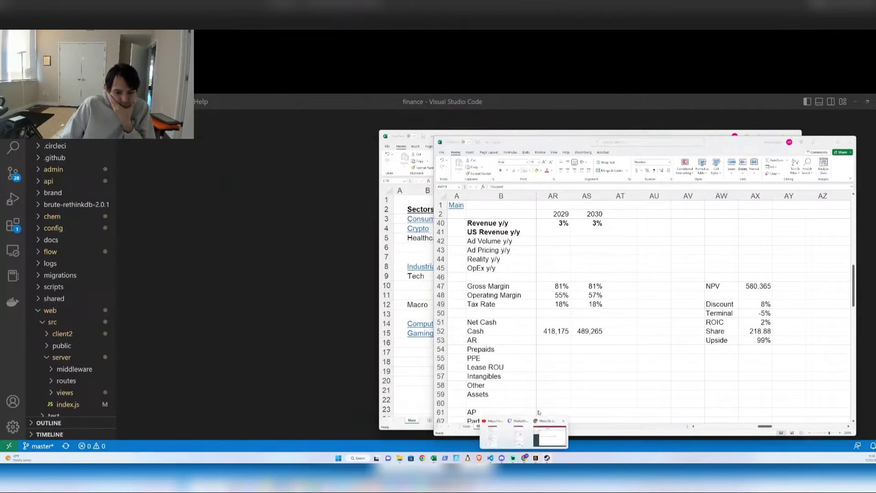
{"action": "left_click", "coordinate": [544, 431]}
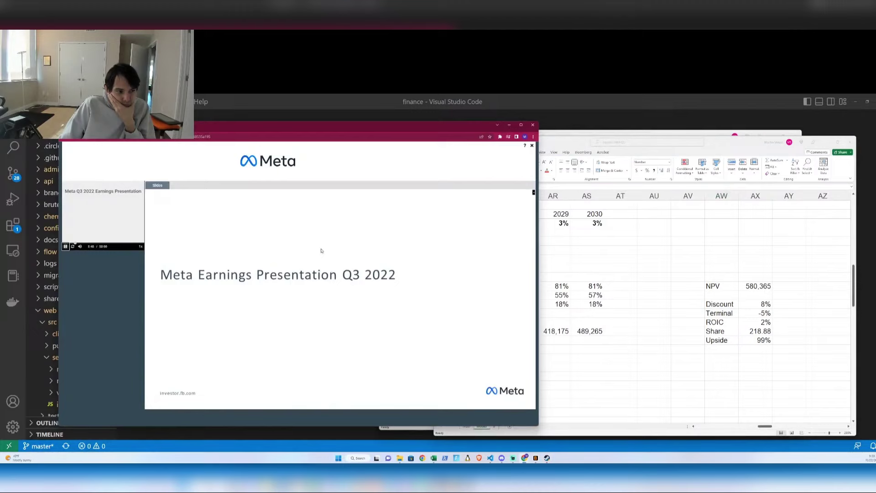
- Pause the earnings webcast and, in the Excel model, move the NPV label and value down one row, directly above Discount
{"action": "left_click", "coordinate": [66, 247]}
{"action": "left_click", "coordinate": [643, 337]}
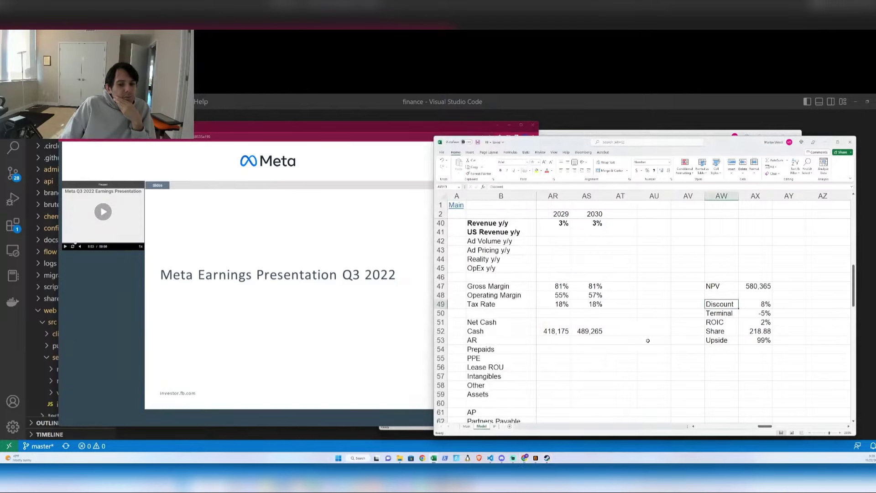
{"action": "scroll", "coordinate": [648, 340], "scroll_direction": "up", "scroll_amount": 4}
{"action": "left_click", "coordinate": [721, 394]}
{"action": "key", "text": "shift+Right"}
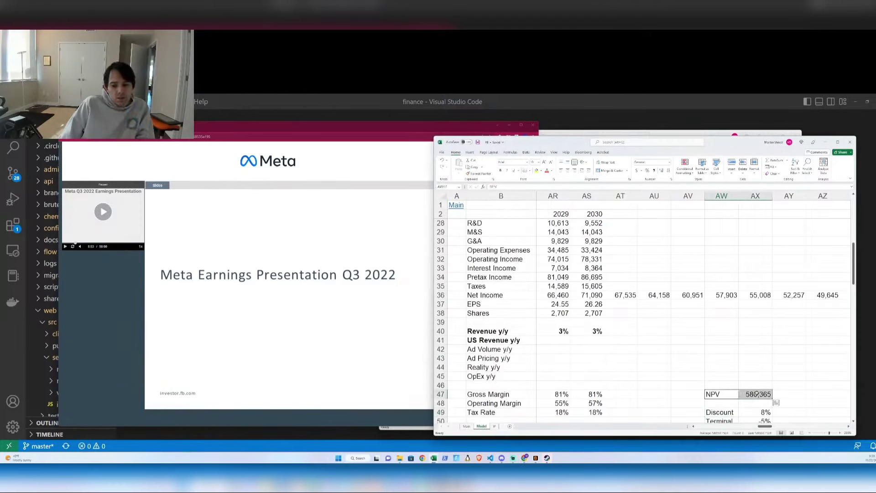
{"action": "key", "text": "ctrl+c"}
{"action": "left_click_drag", "start_coordinate": [726, 399], "coordinate": [726, 408]}
{"action": "scroll", "coordinate": [744, 367], "scroll_direction": "down", "scroll_amount": 5}
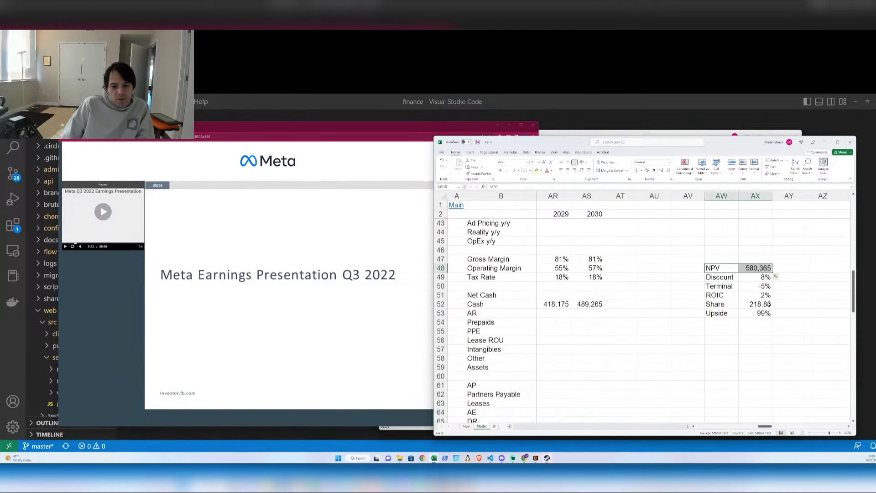
- Examine the Share valuation formula and the annual Revenue y/y growth assumptions through 2030
{"action": "left_click", "coordinate": [769, 303]}
{"action": "scroll", "coordinate": [565, 322], "scroll_direction": "up", "scroll_amount": 2}
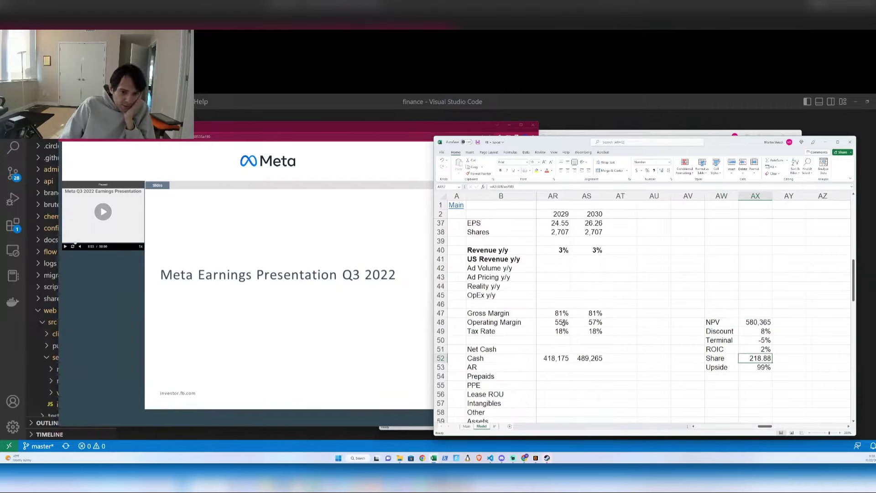
{"action": "left_click", "coordinate": [591, 251]}
{"action": "key", "text": "Left"}
{"action": "key", "text": "Left"}
{"action": "key", "text": "Left"}
{"action": "key", "text": "Left"}
{"action": "key", "text": "Left"}
{"action": "key", "text": "Left"}
{"action": "key", "text": "Left"}
{"action": "key", "text": "Left"}
{"action": "key", "text": "Left"}
{"action": "key", "text": "Left"}
{"action": "key", "text": "Left"}
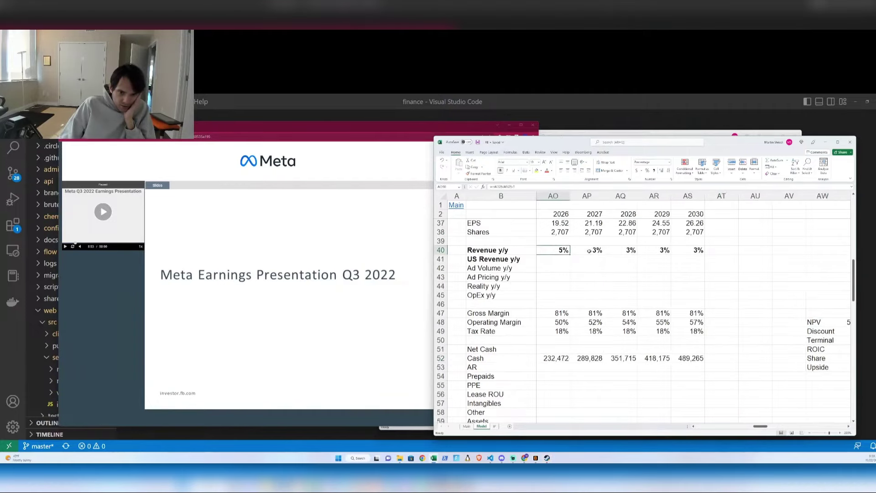
{"action": "key", "text": "Right"}
- Review the annual Revenue row from the historical years through the 2030 forecast, ending on the 2022 figure
{"action": "key", "text": "Right"}
{"action": "key", "text": "Right"}
{"action": "key", "text": "Right"}
{"action": "key", "text": "Right"}
{"action": "key", "text": "Right"}
{"action": "key", "text": "Right"}
{"action": "key", "text": "Right"}
{"action": "key", "text": "Up"}
{"action": "key", "text": "Up"}
{"action": "key", "text": "Up"}
{"action": "key", "text": "Up"}
{"action": "key", "text": "Up"}
{"action": "key", "text": "Up"}
{"action": "key", "text": "Up"}
{"action": "key", "text": "Up"}
{"action": "key", "text": "Up"}
{"action": "key", "text": "Up"}
{"action": "key", "text": "Up"}
{"action": "key", "text": "Up"}
{"action": "key", "text": "Up"}
{"action": "key", "text": "Up"}
{"action": "key", "text": "Up"}
{"action": "key", "text": "Up"}
{"action": "key", "text": "Up"}
{"action": "key", "text": "Up"}
{"action": "key", "text": "Up"}
{"action": "key", "text": "Up"}
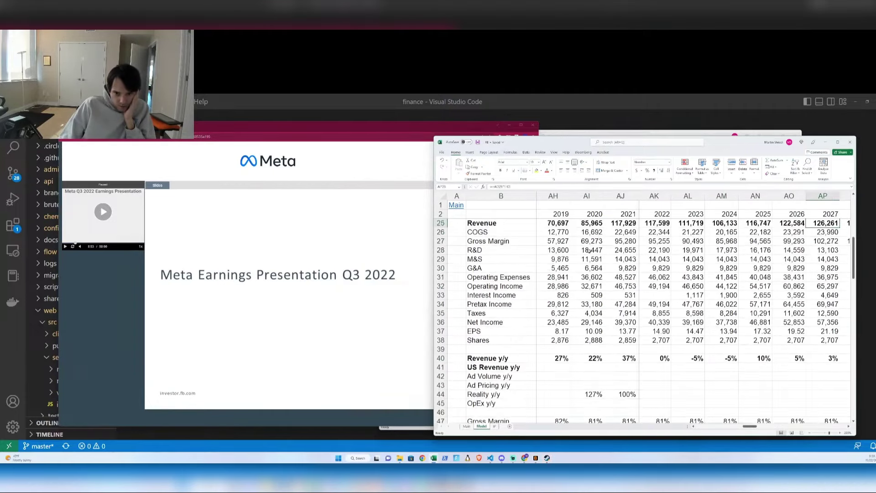
{"action": "key", "text": "Down"}
{"action": "key", "text": "Down"}
{"action": "key", "text": "Down"}
{"action": "key", "text": "Down"}
{"action": "key", "text": "Down"}
{"action": "key", "text": "Right"}
{"action": "key", "text": "Right"}
{"action": "key", "text": "Right"}
{"action": "key", "text": "Right"}
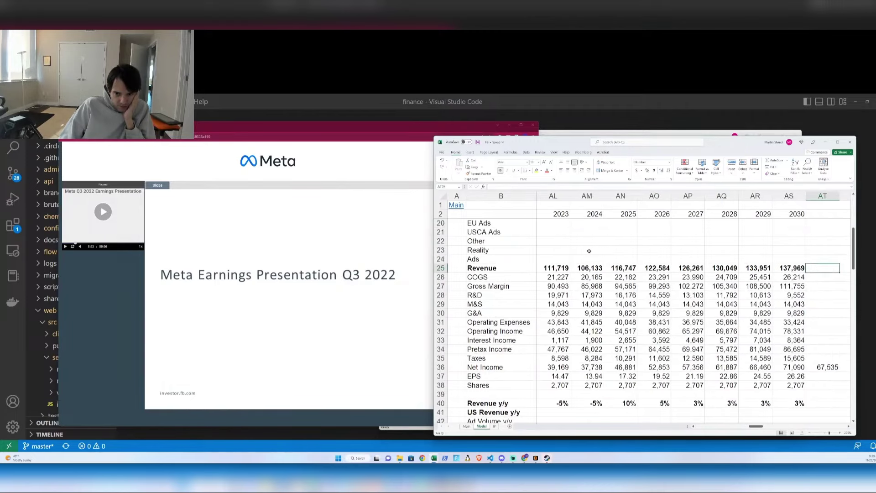
{"action": "key", "text": "Left"}
{"action": "key", "text": "Left"}
{"action": "key", "text": "Left"}
{"action": "key", "text": "Left"}
{"action": "key", "text": "Left"}
{"action": "key", "text": "Left"}
{"action": "key", "text": "Left"}
{"action": "key", "text": "Left"}
{"action": "key", "text": "Left"}
{"action": "key", "text": "Left"}
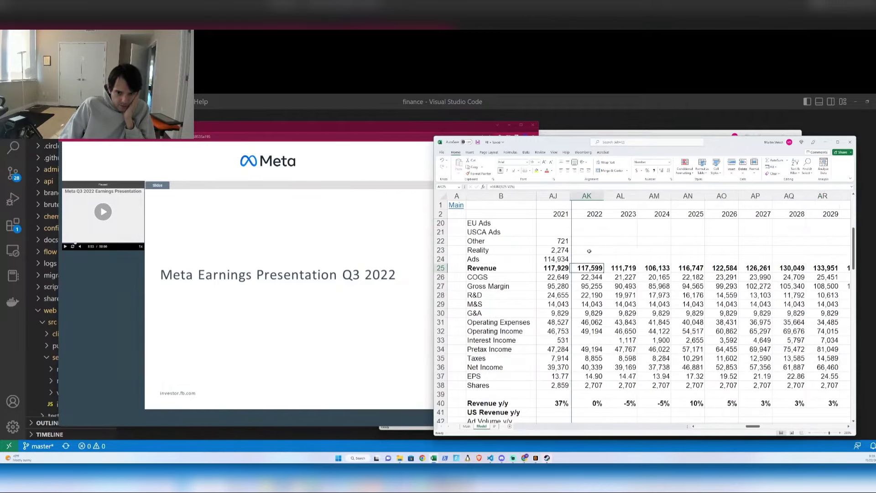